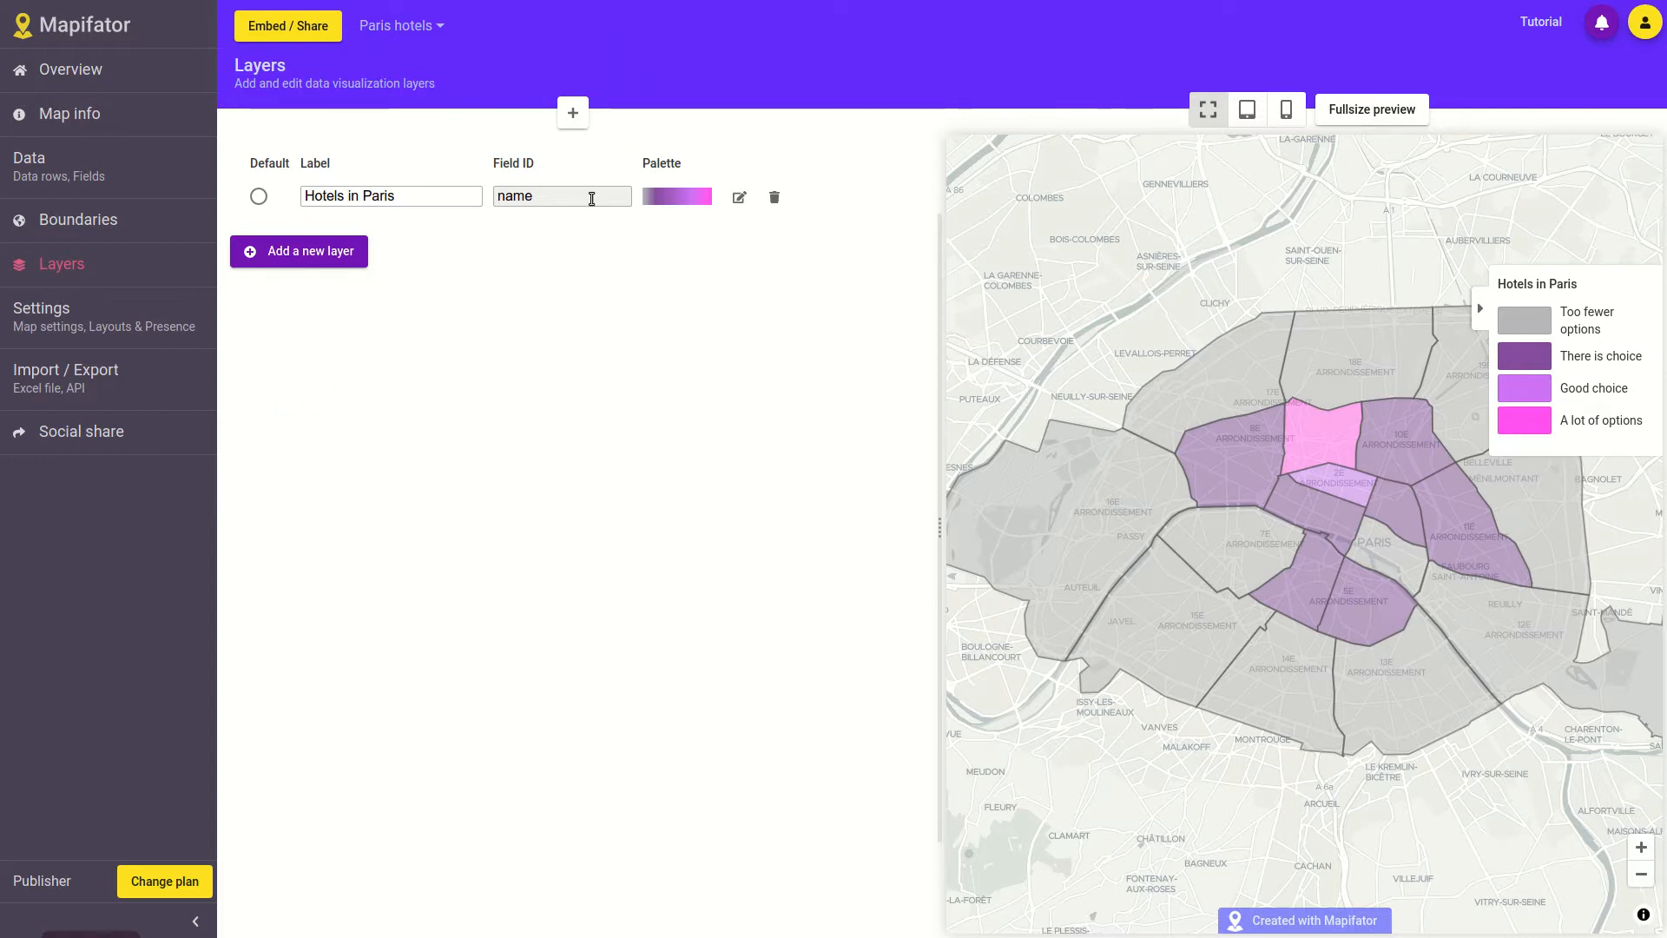
Check the settings of the Hotels in Paris layer, then add a new layer and show it in the map preview.
{"action": "left_click", "coordinate": [739, 199]}
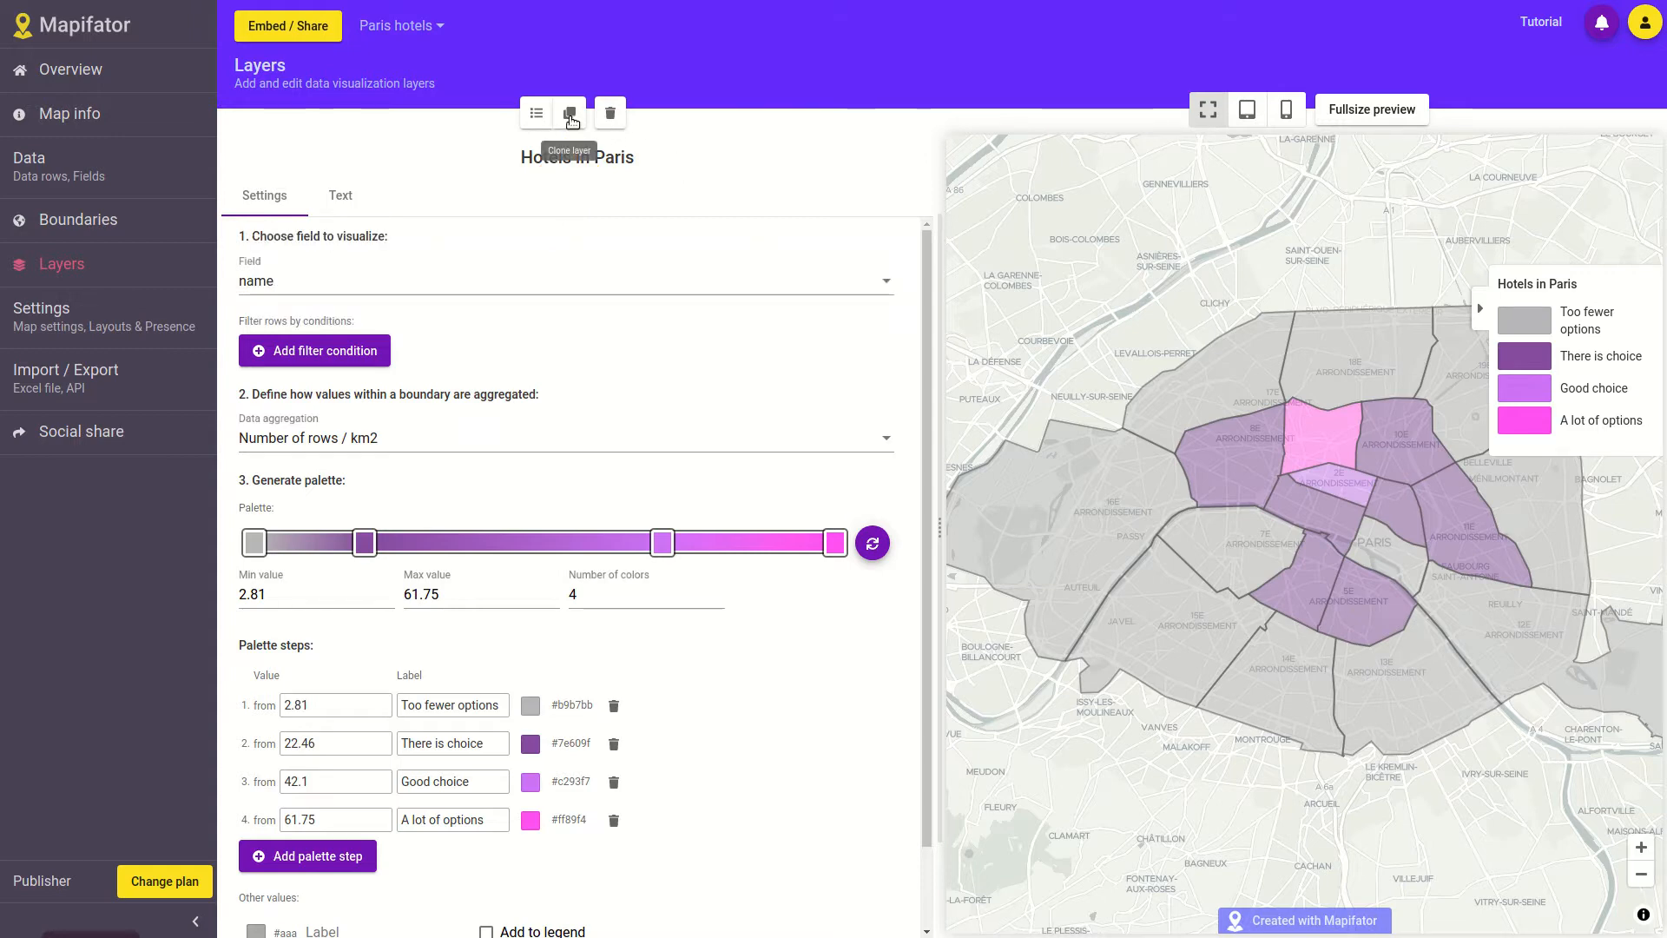
{"action": "left_click", "coordinate": [534, 120]}
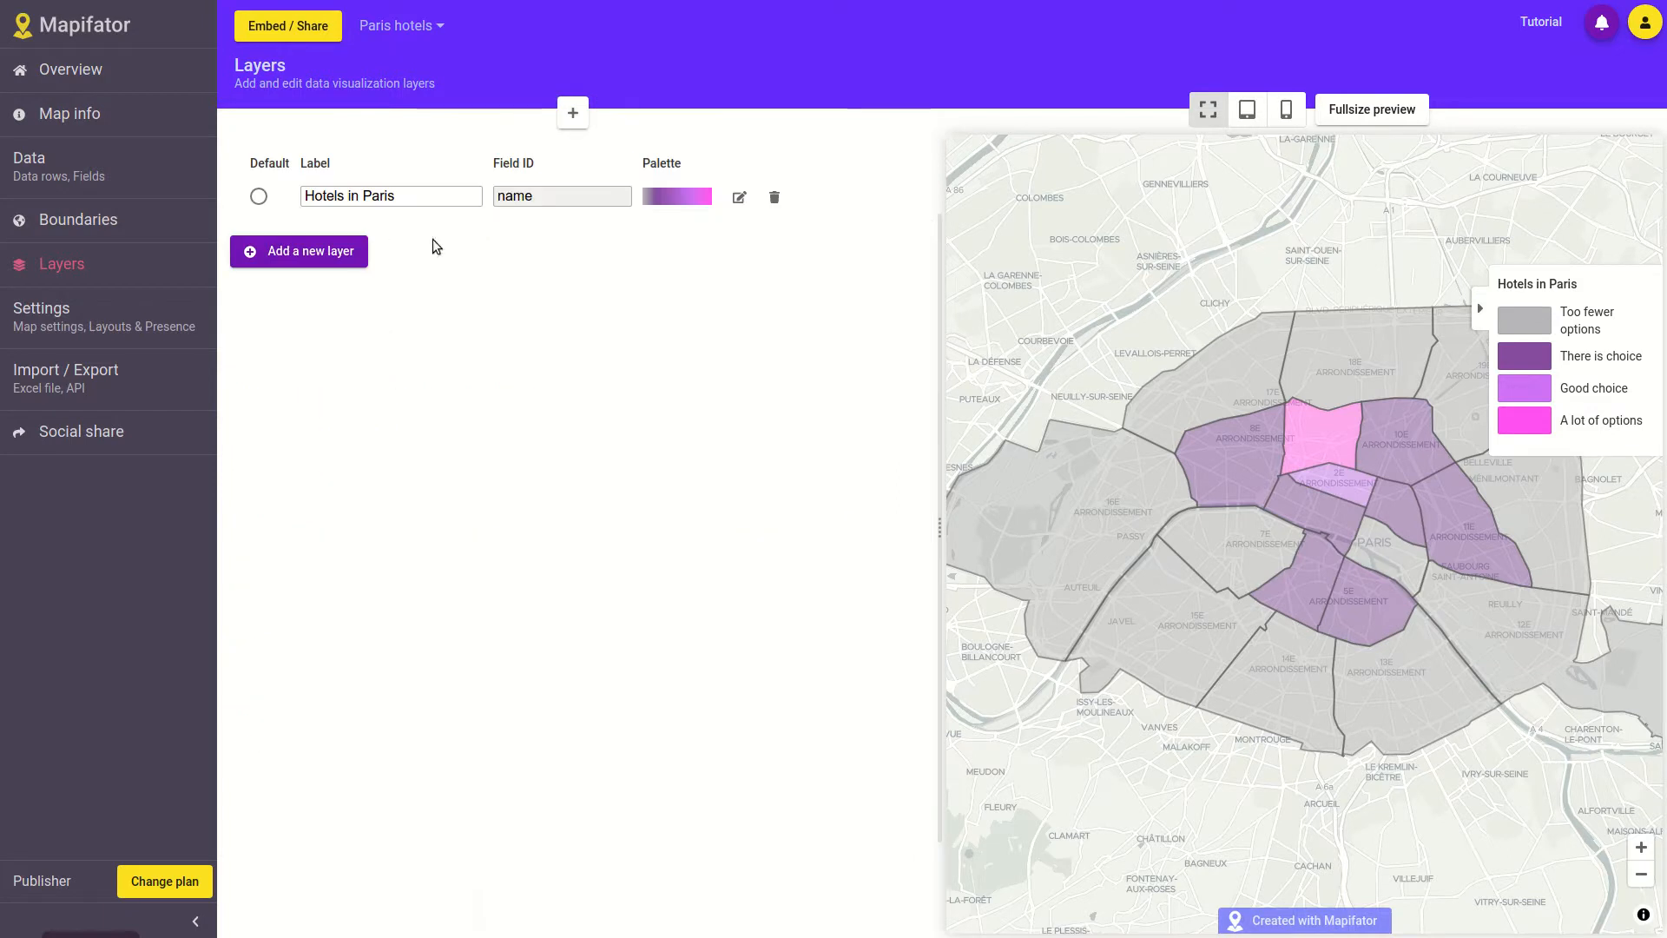
{"action": "left_click", "coordinate": [296, 254]}
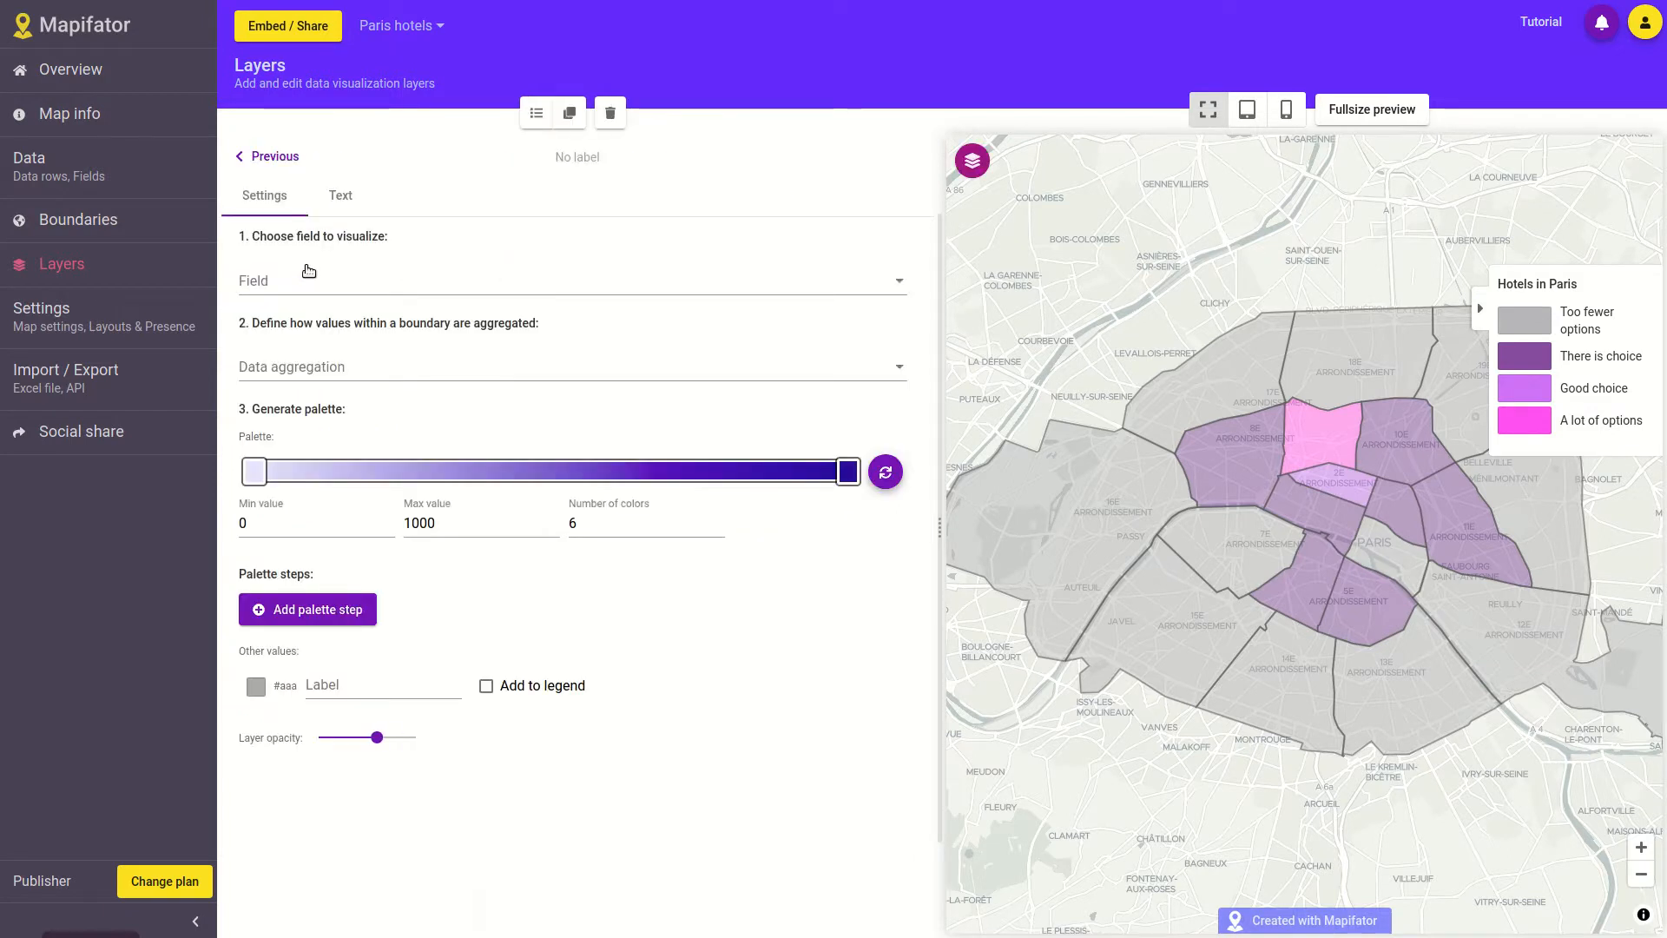
{"action": "left_click", "coordinate": [972, 161]}
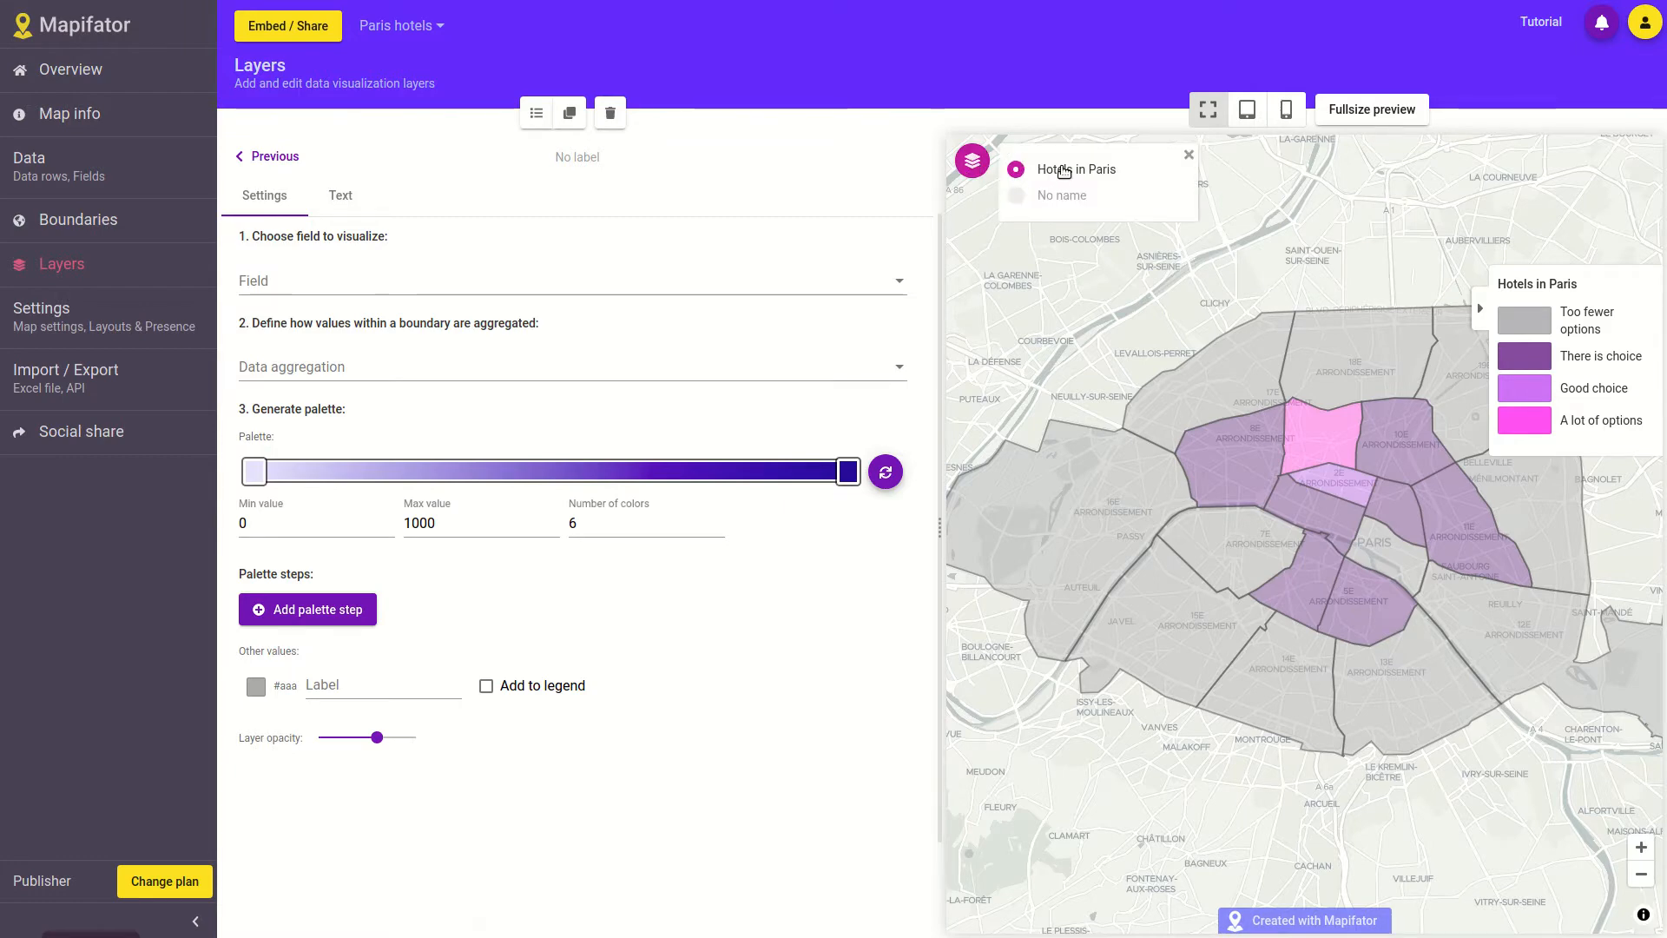
{"action": "left_click", "coordinate": [1057, 198]}
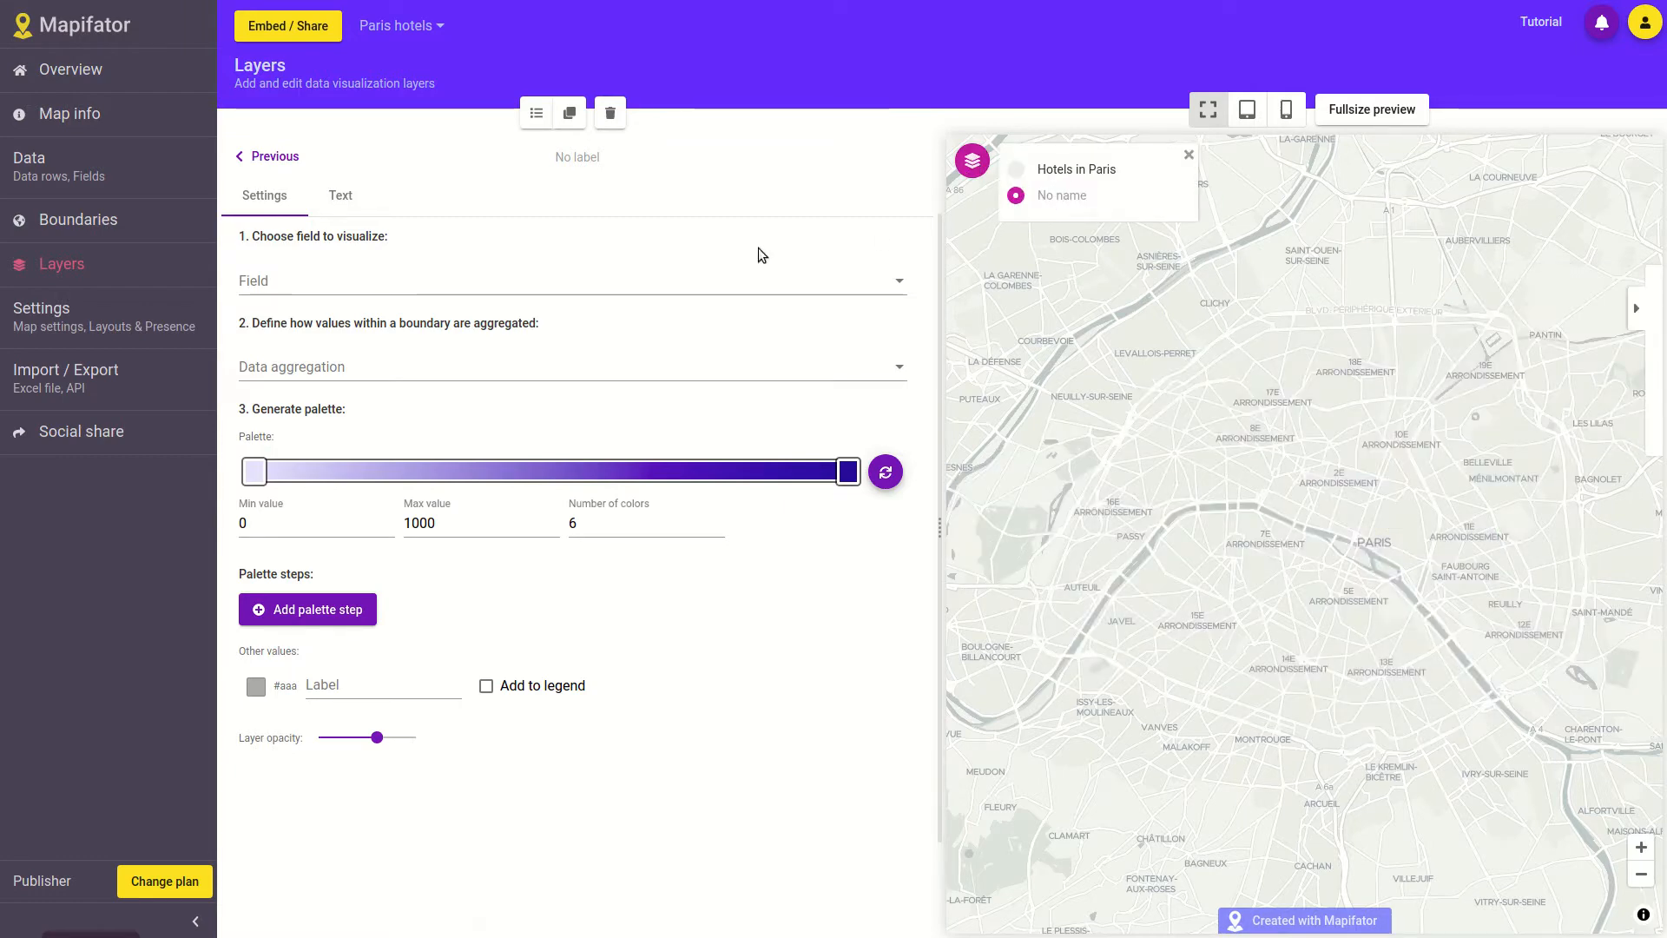
Label the new layer "3-star hotels".
{"action": "left_click", "coordinate": [340, 195]}
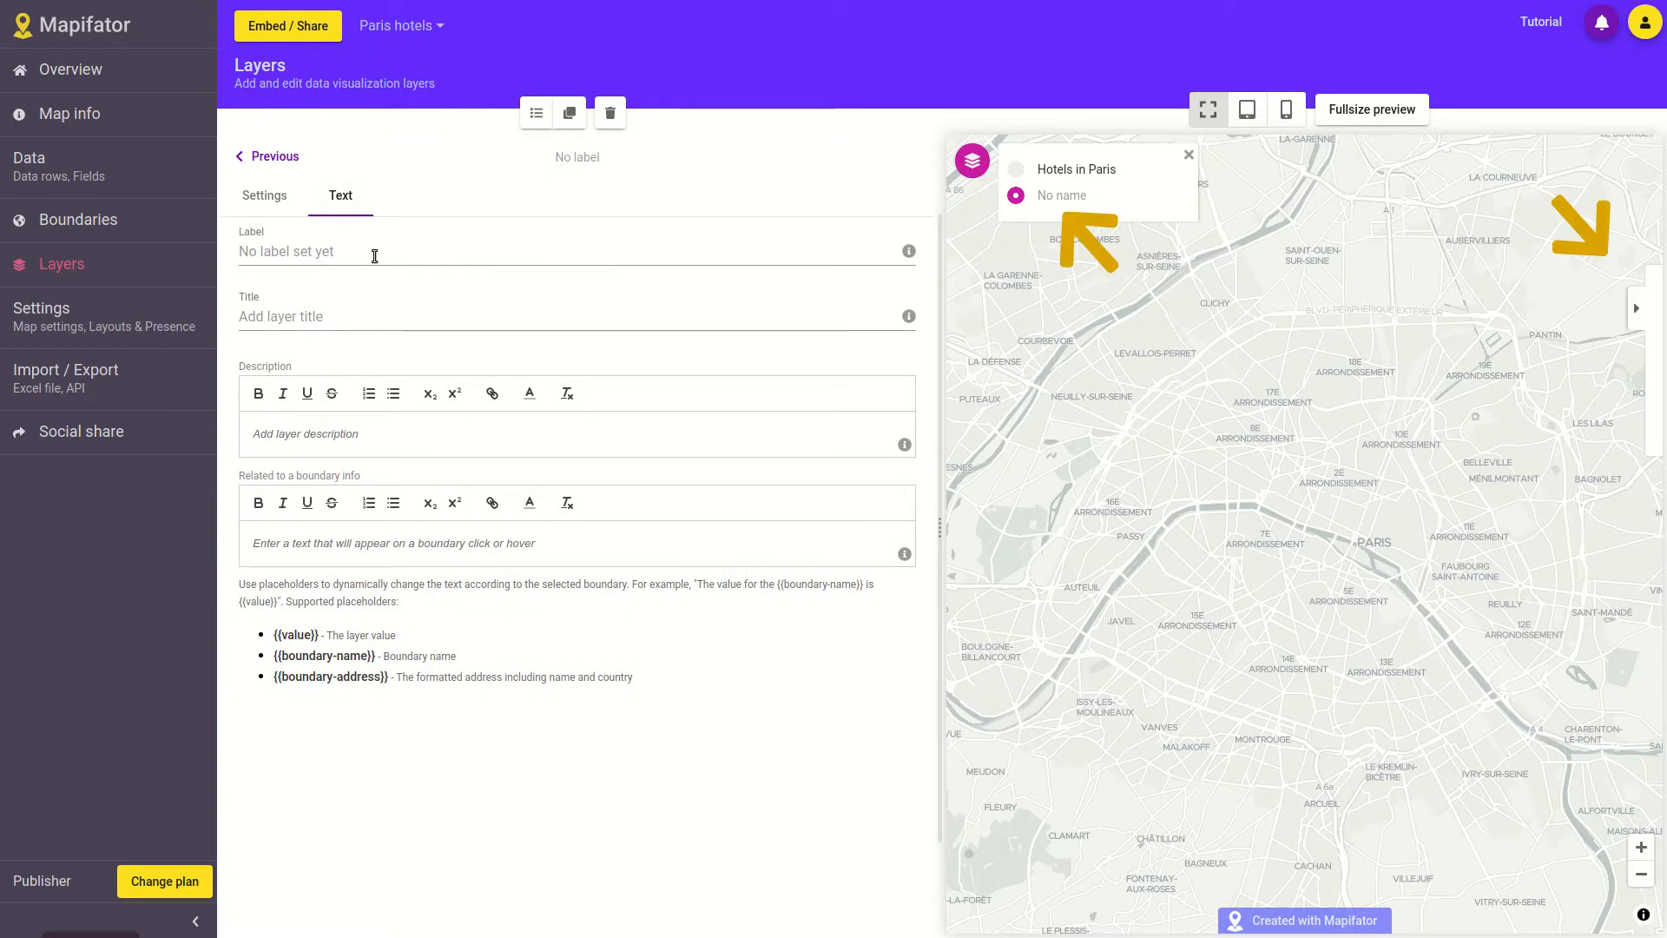
{"action": "left_click", "coordinate": [374, 256]}
{"action": "type", "text": "3-"}
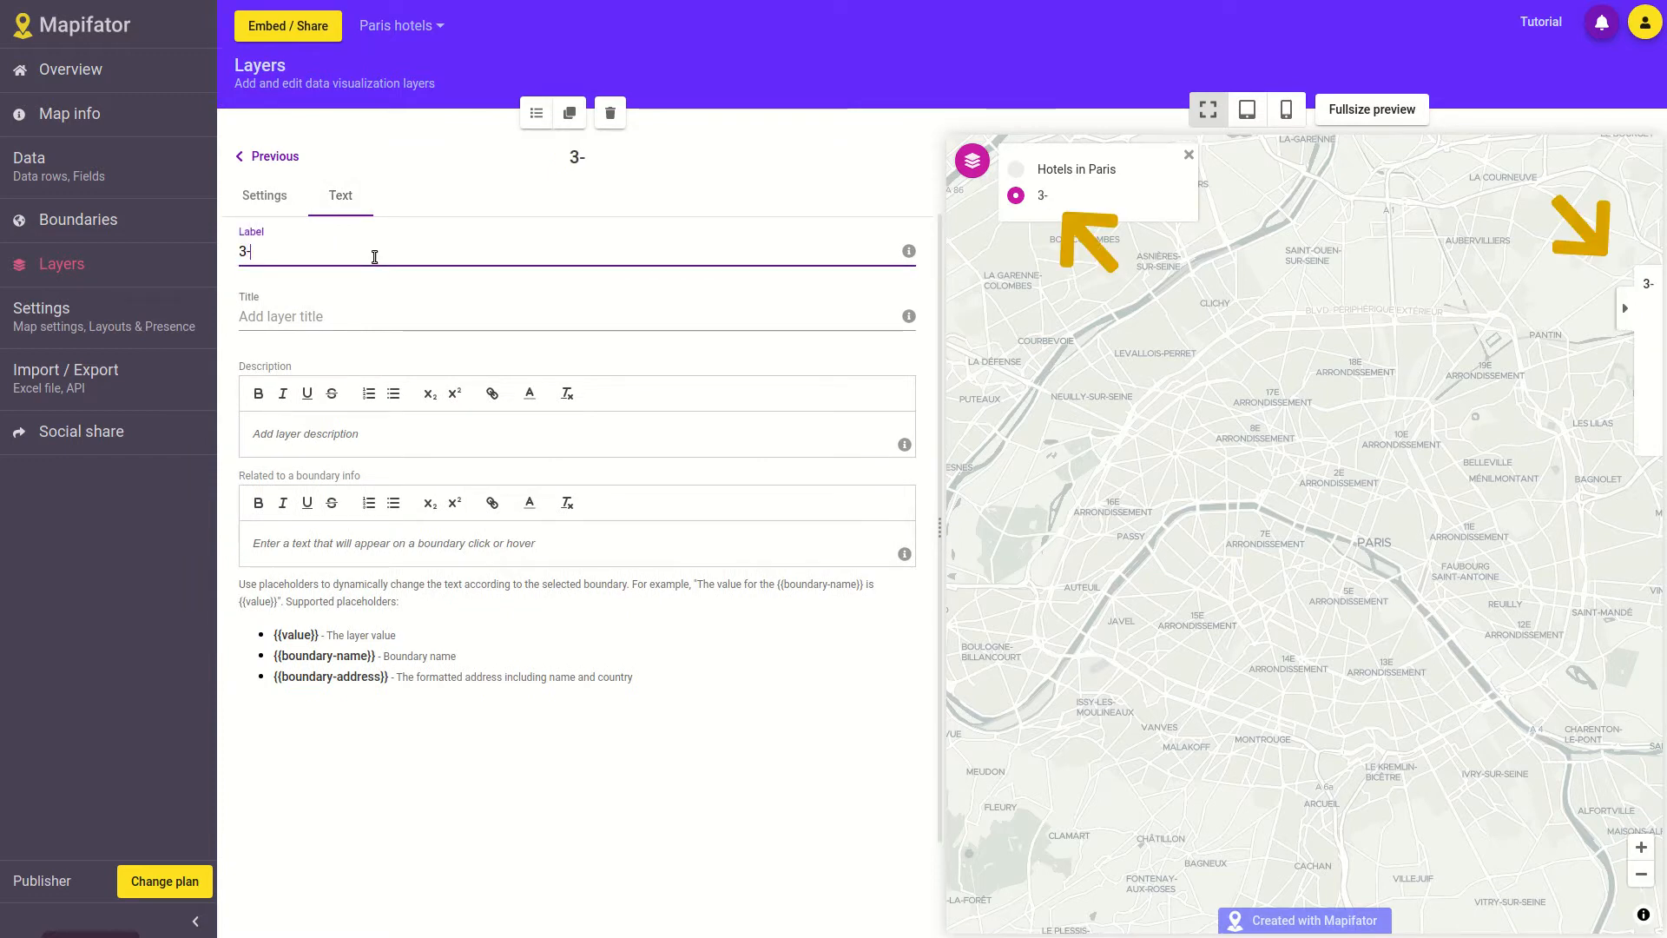
{"action": "type", "text": "star"}
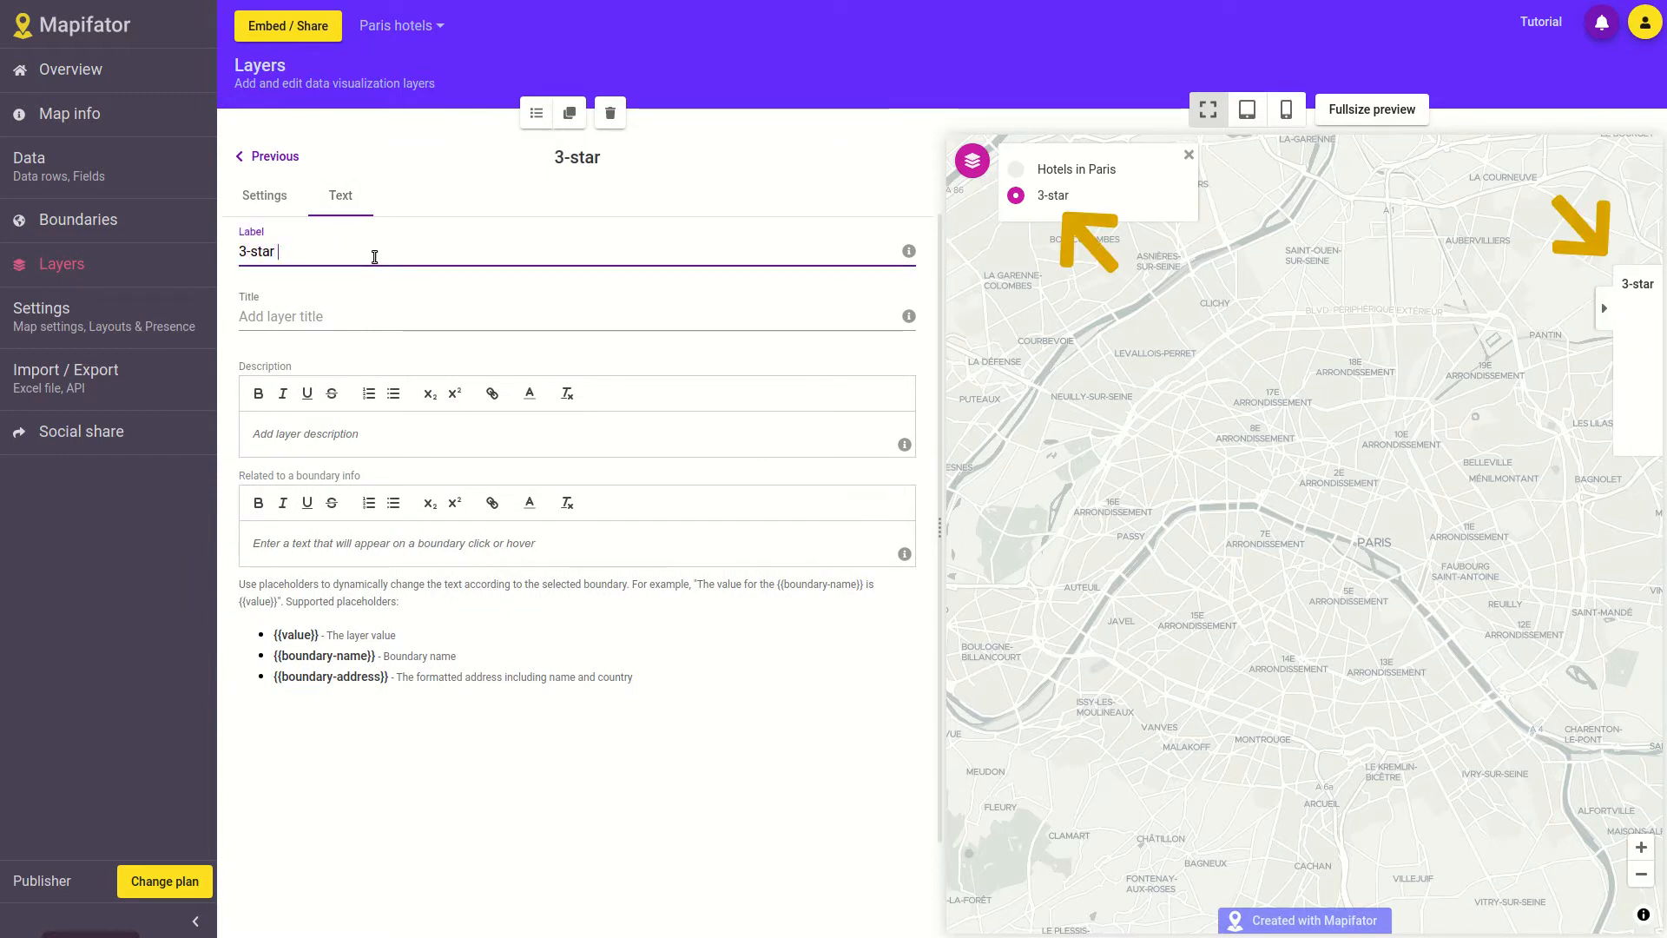
{"action": "type", "text": " hotels"}
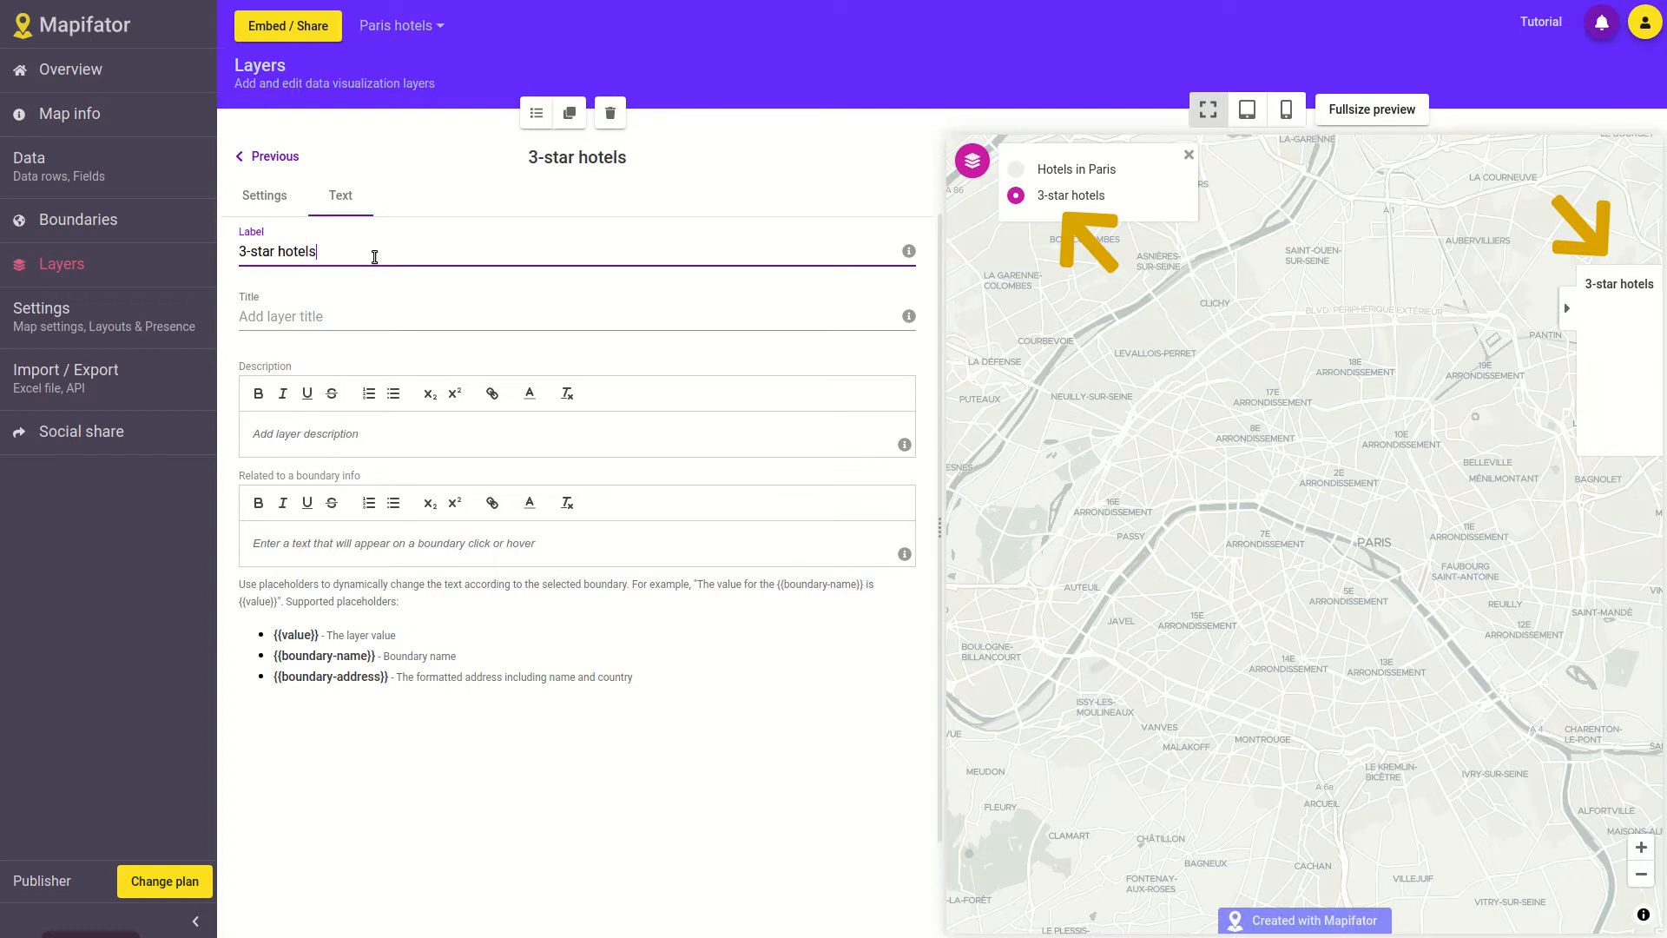
Review the fields available for the layer, their field types and the map's data rows across all columns.
{"action": "left_click", "coordinate": [255, 207]}
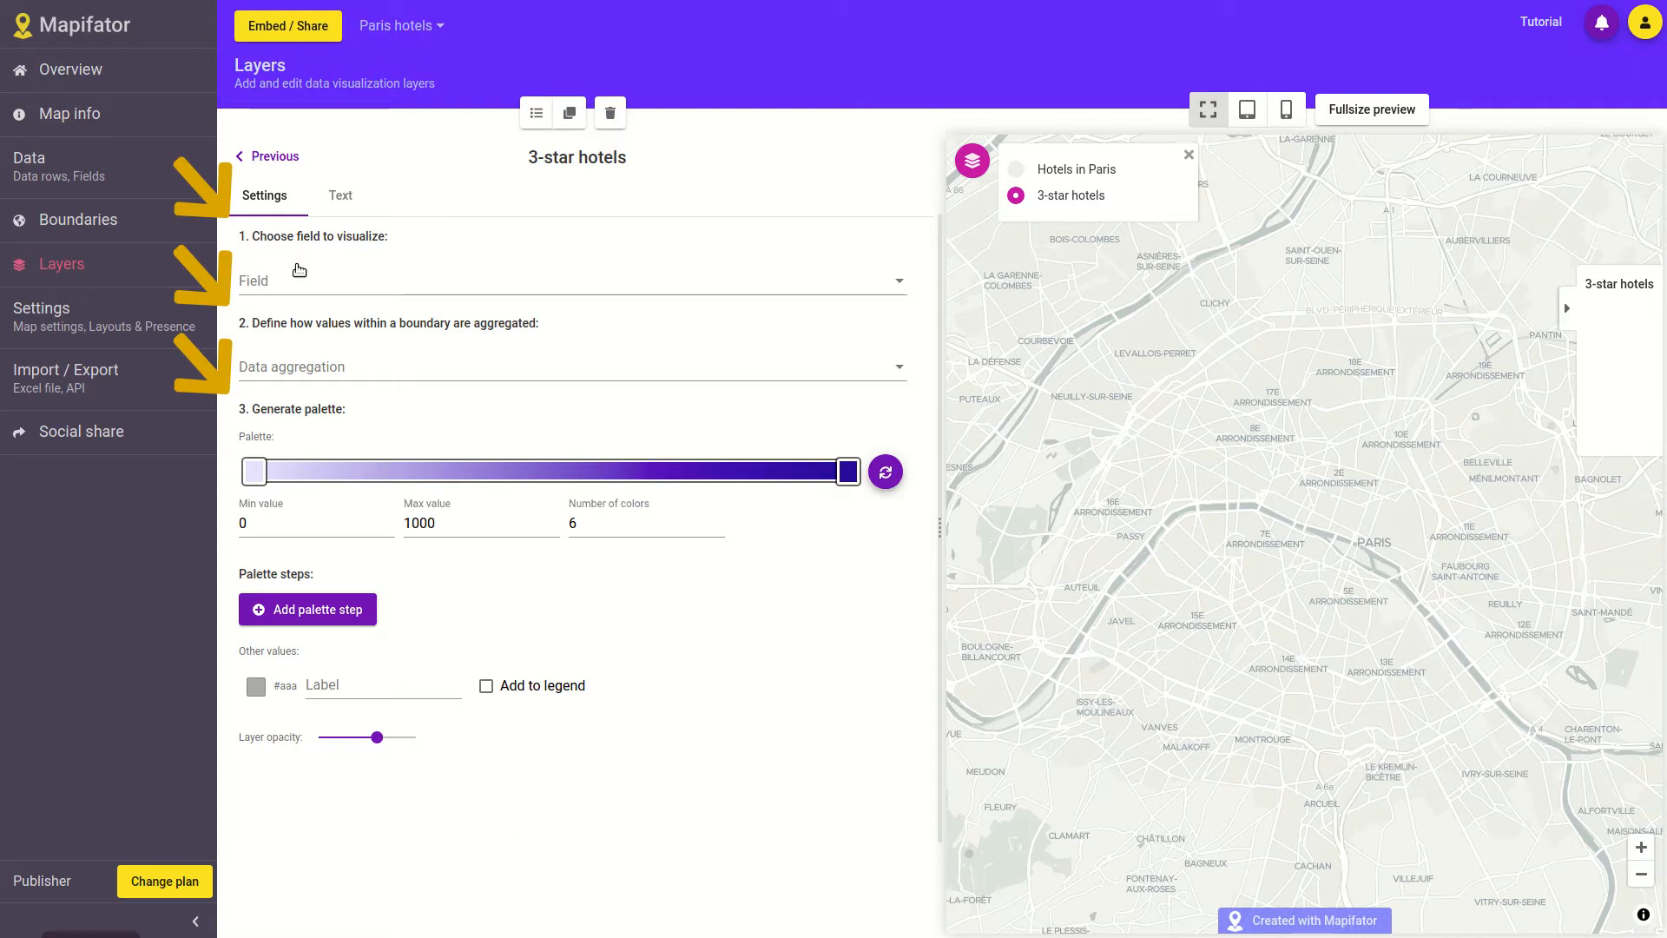
{"action": "left_click", "coordinate": [305, 284]}
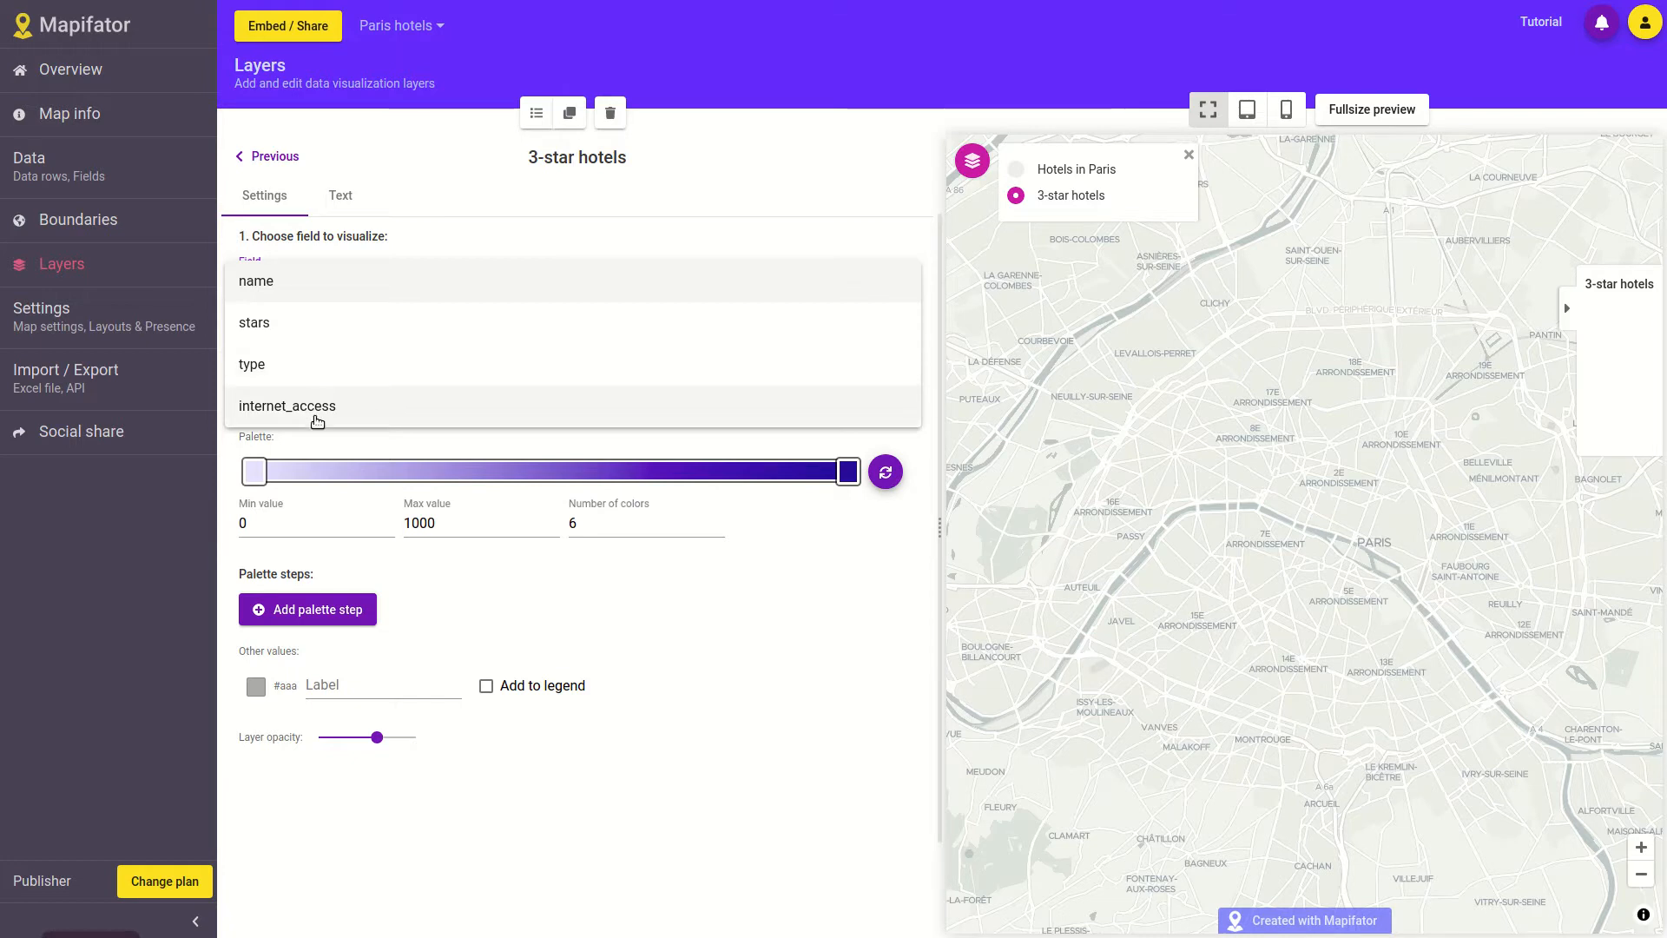
{"action": "left_click", "coordinate": [98, 178]}
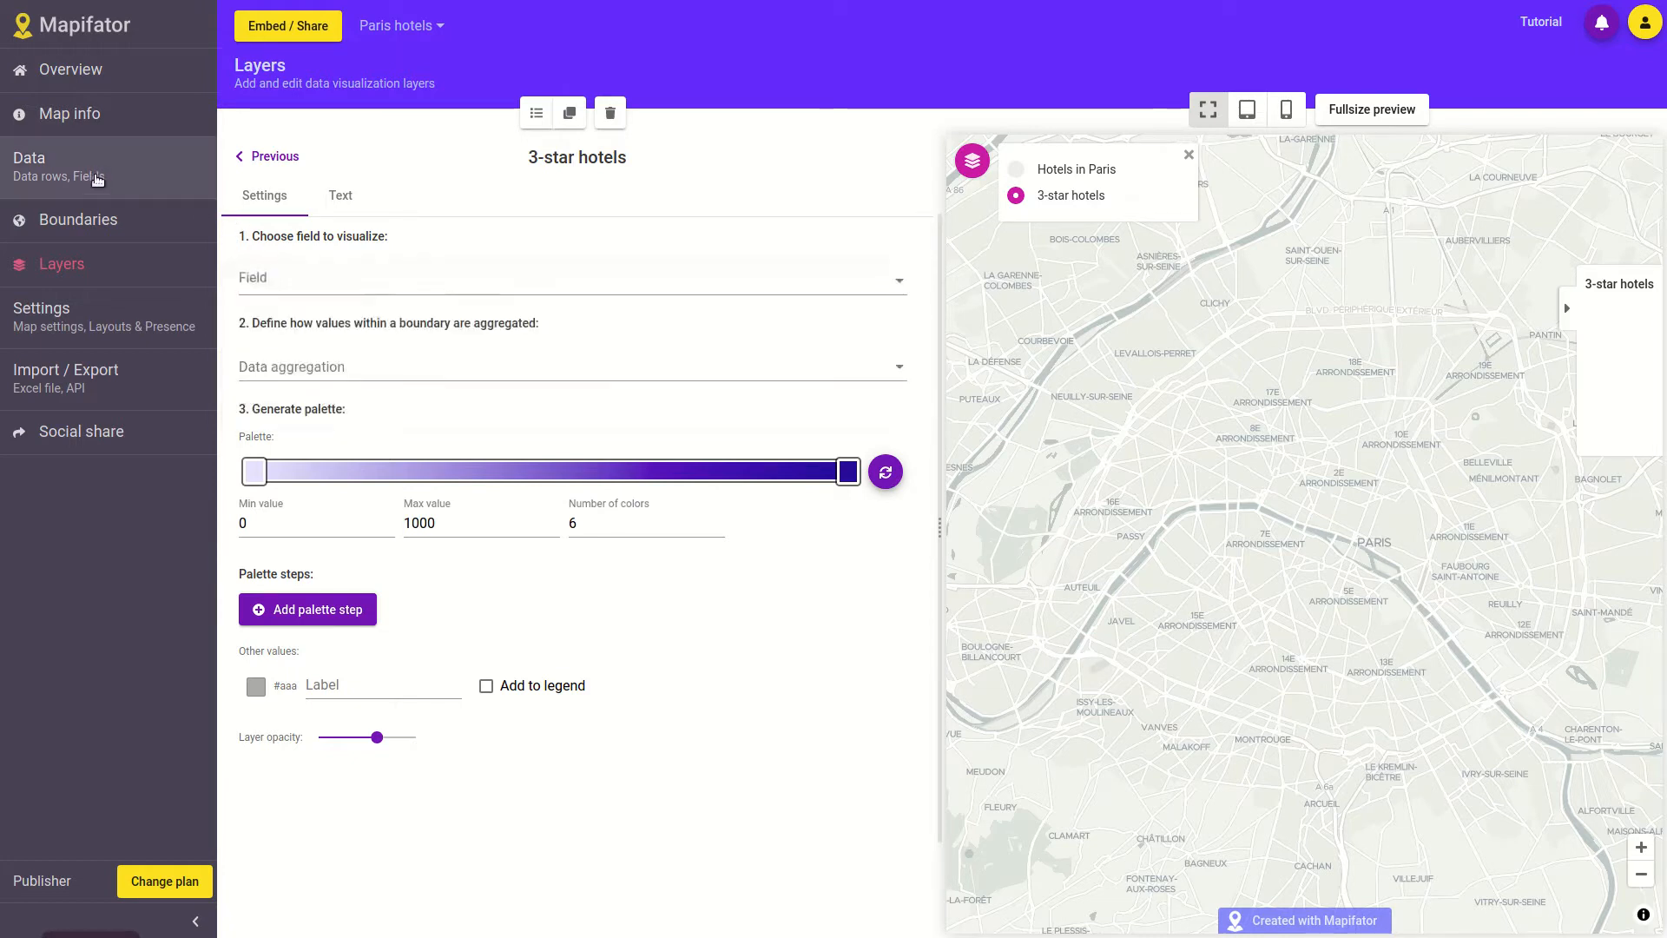
{"action": "left_click", "coordinate": [98, 178]}
{"action": "left_click", "coordinate": [65, 220]}
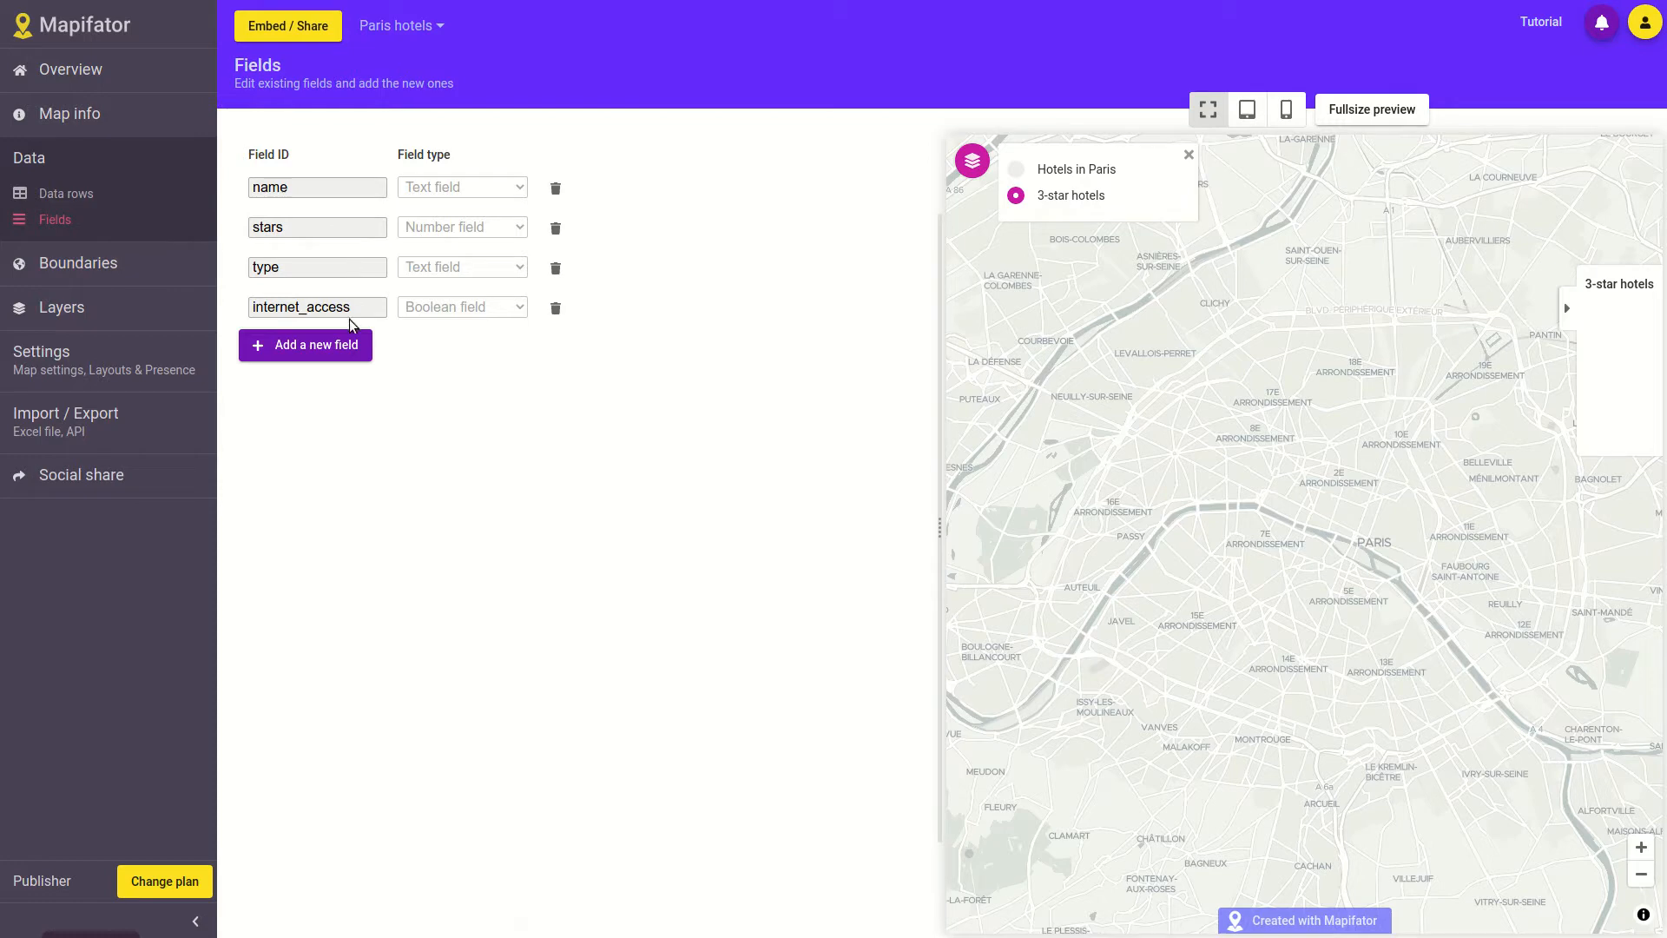
{"action": "left_click", "coordinate": [87, 198]}
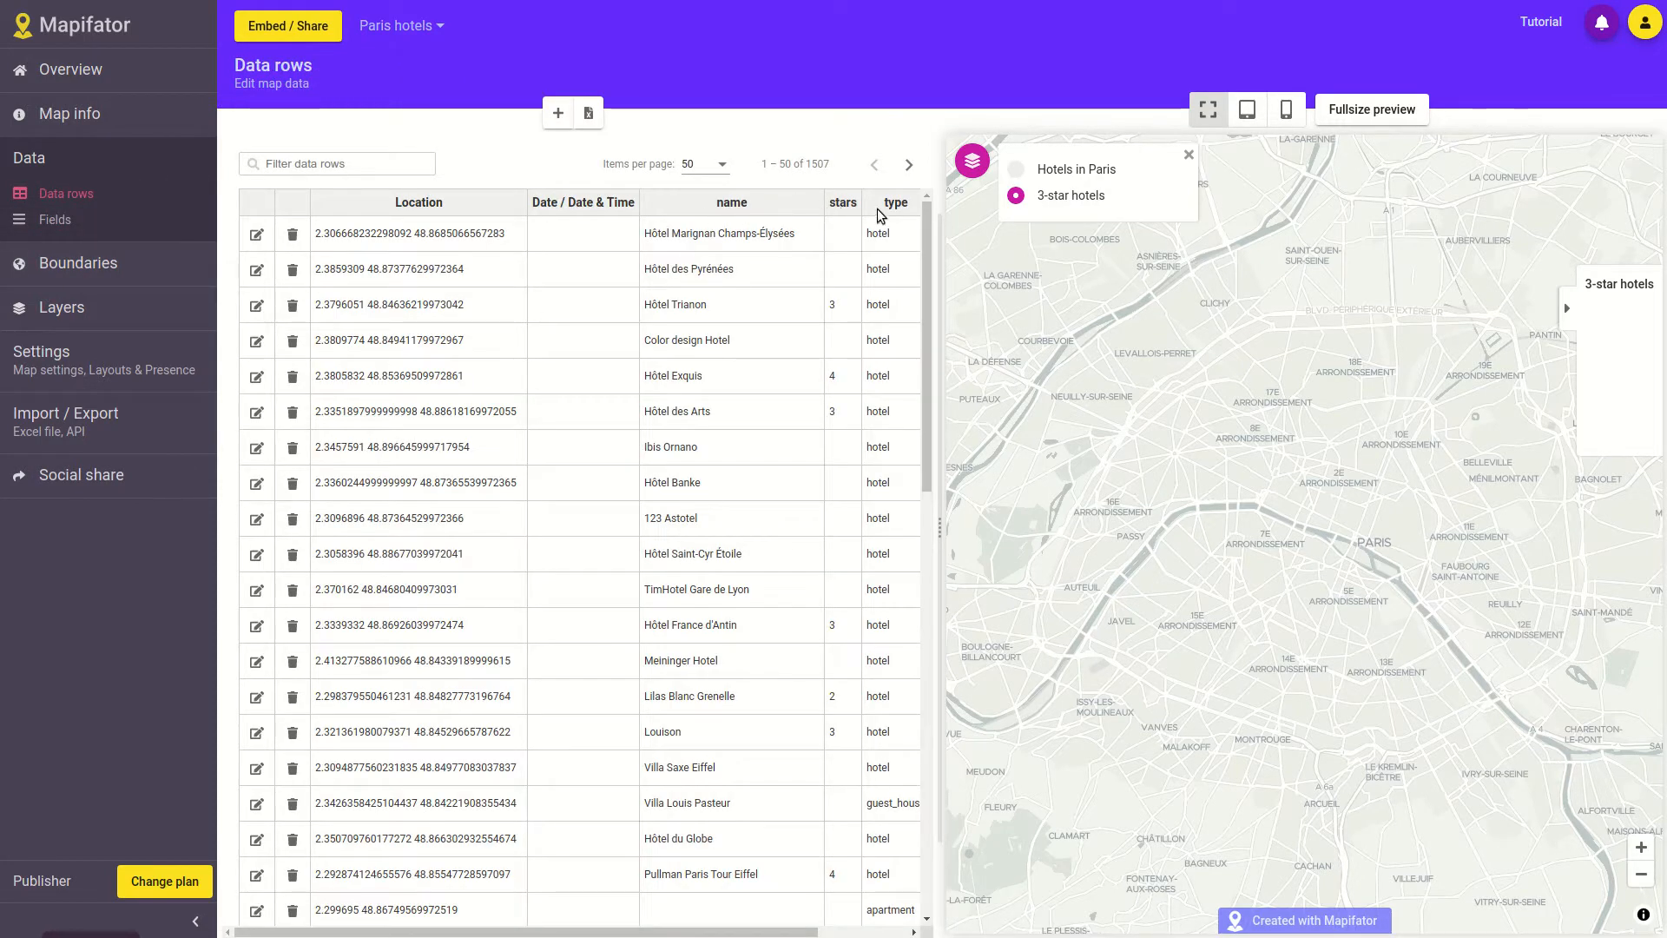
{"action": "left_click_drag", "start_coordinate": [764, 931], "coordinate": [852, 932]}
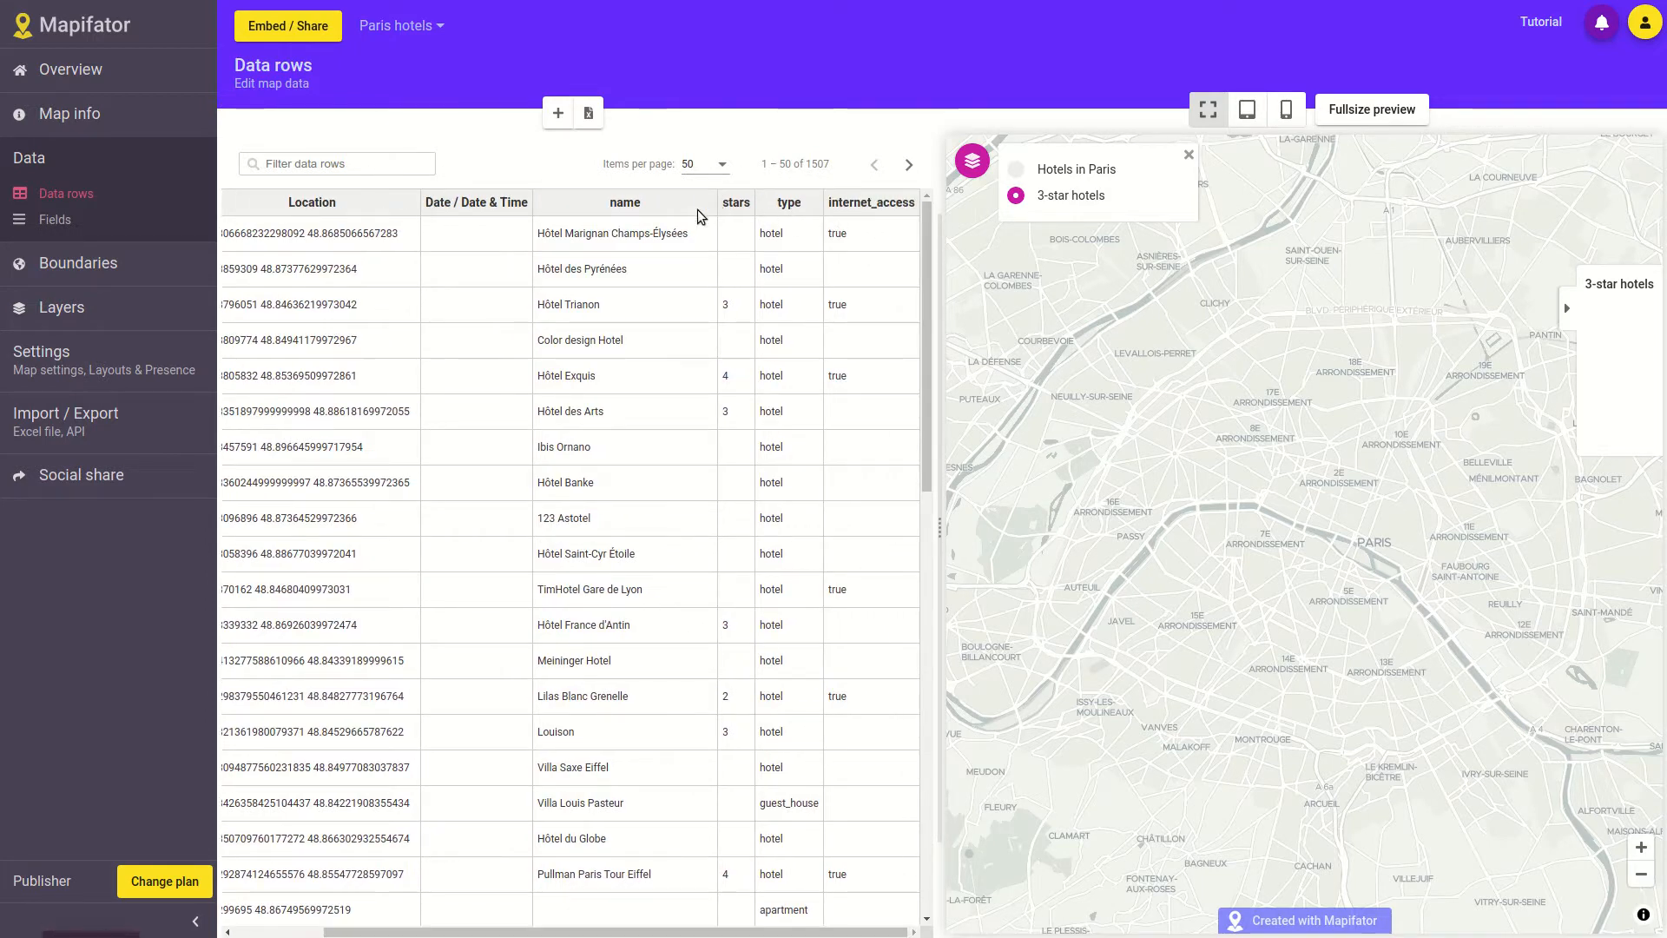
Reopen the 3-star hotels layer for editing and choose stars as the field to visualize.
{"action": "left_click", "coordinate": [69, 309]}
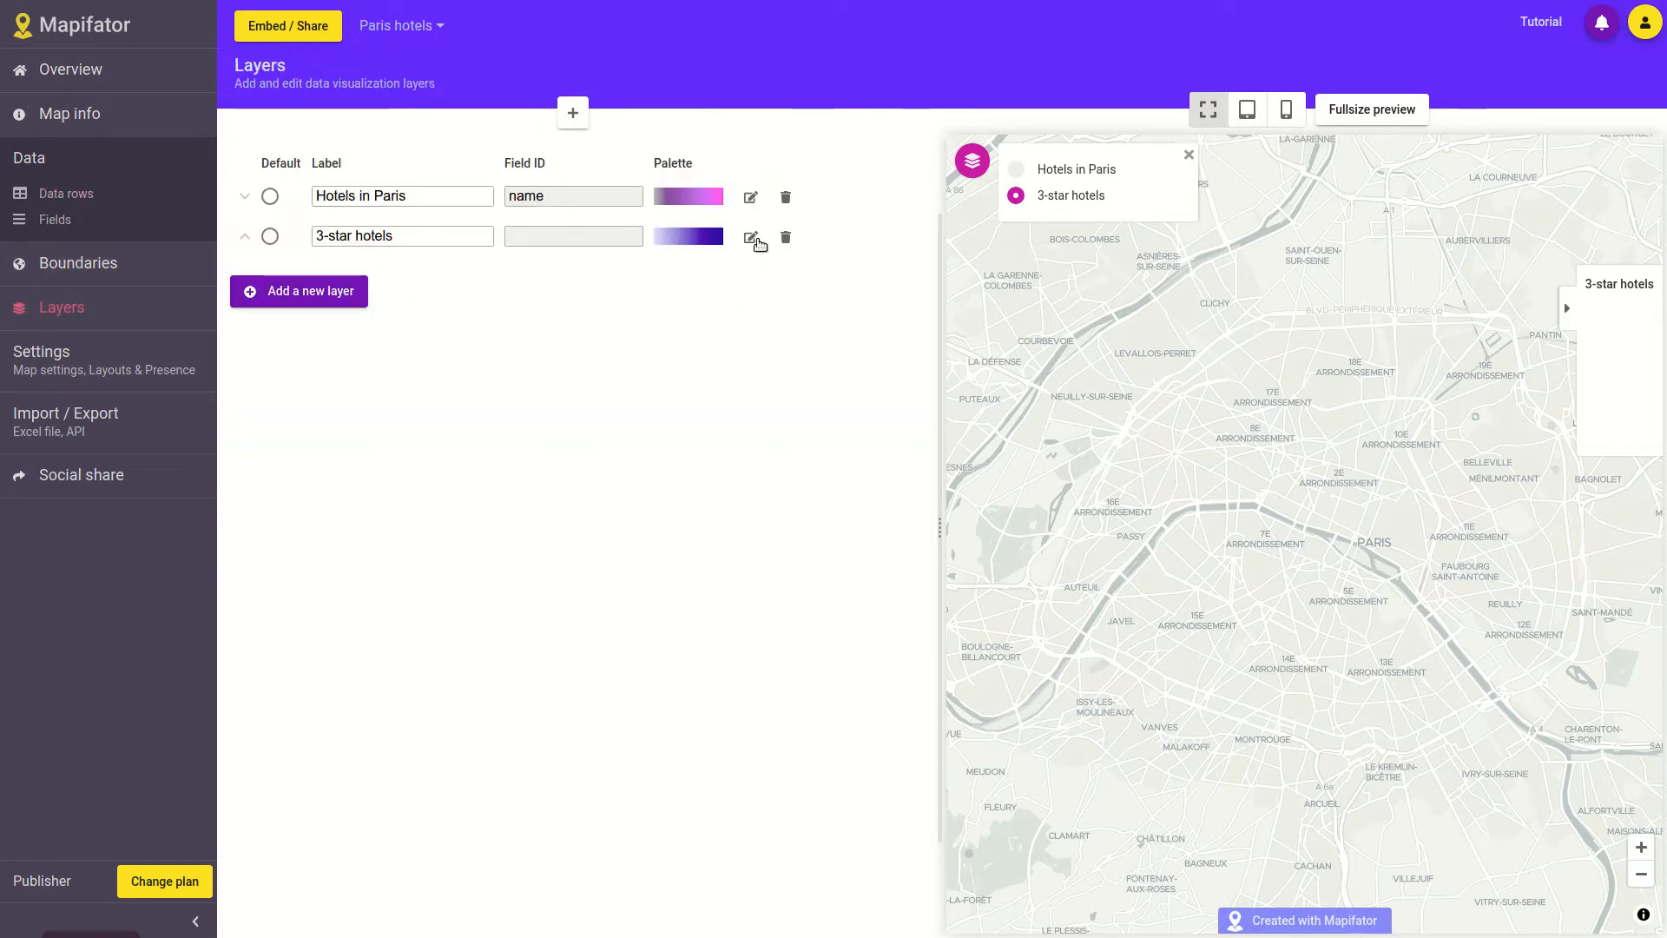
{"action": "left_click", "coordinate": [752, 239]}
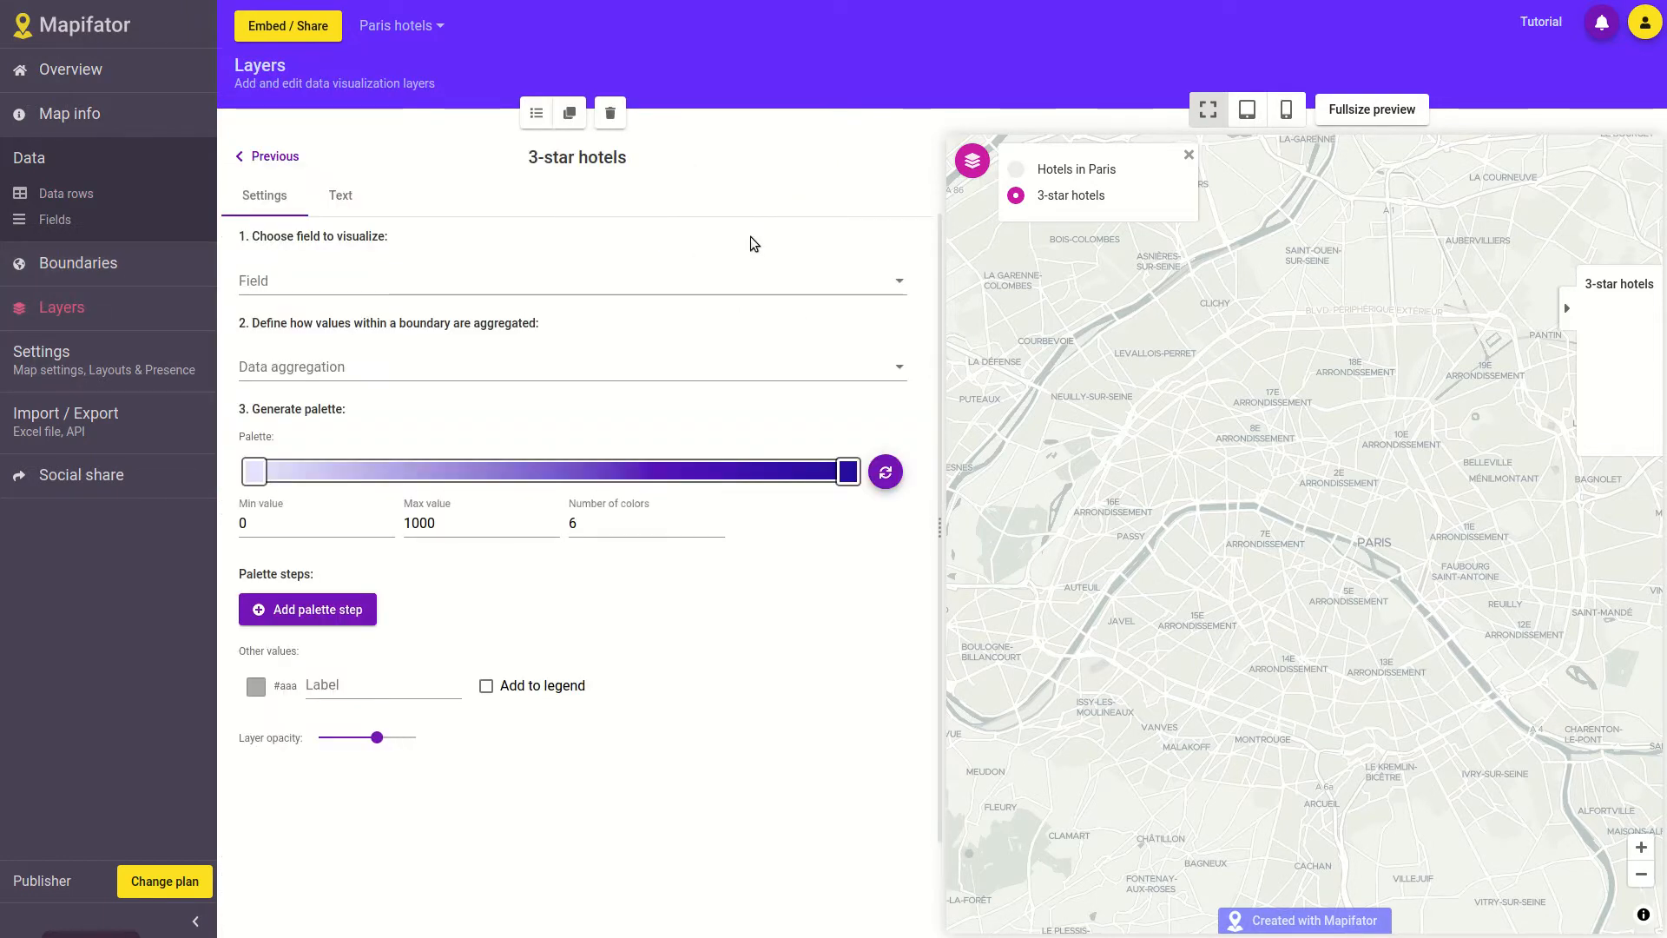
{"action": "left_click", "coordinate": [752, 278]}
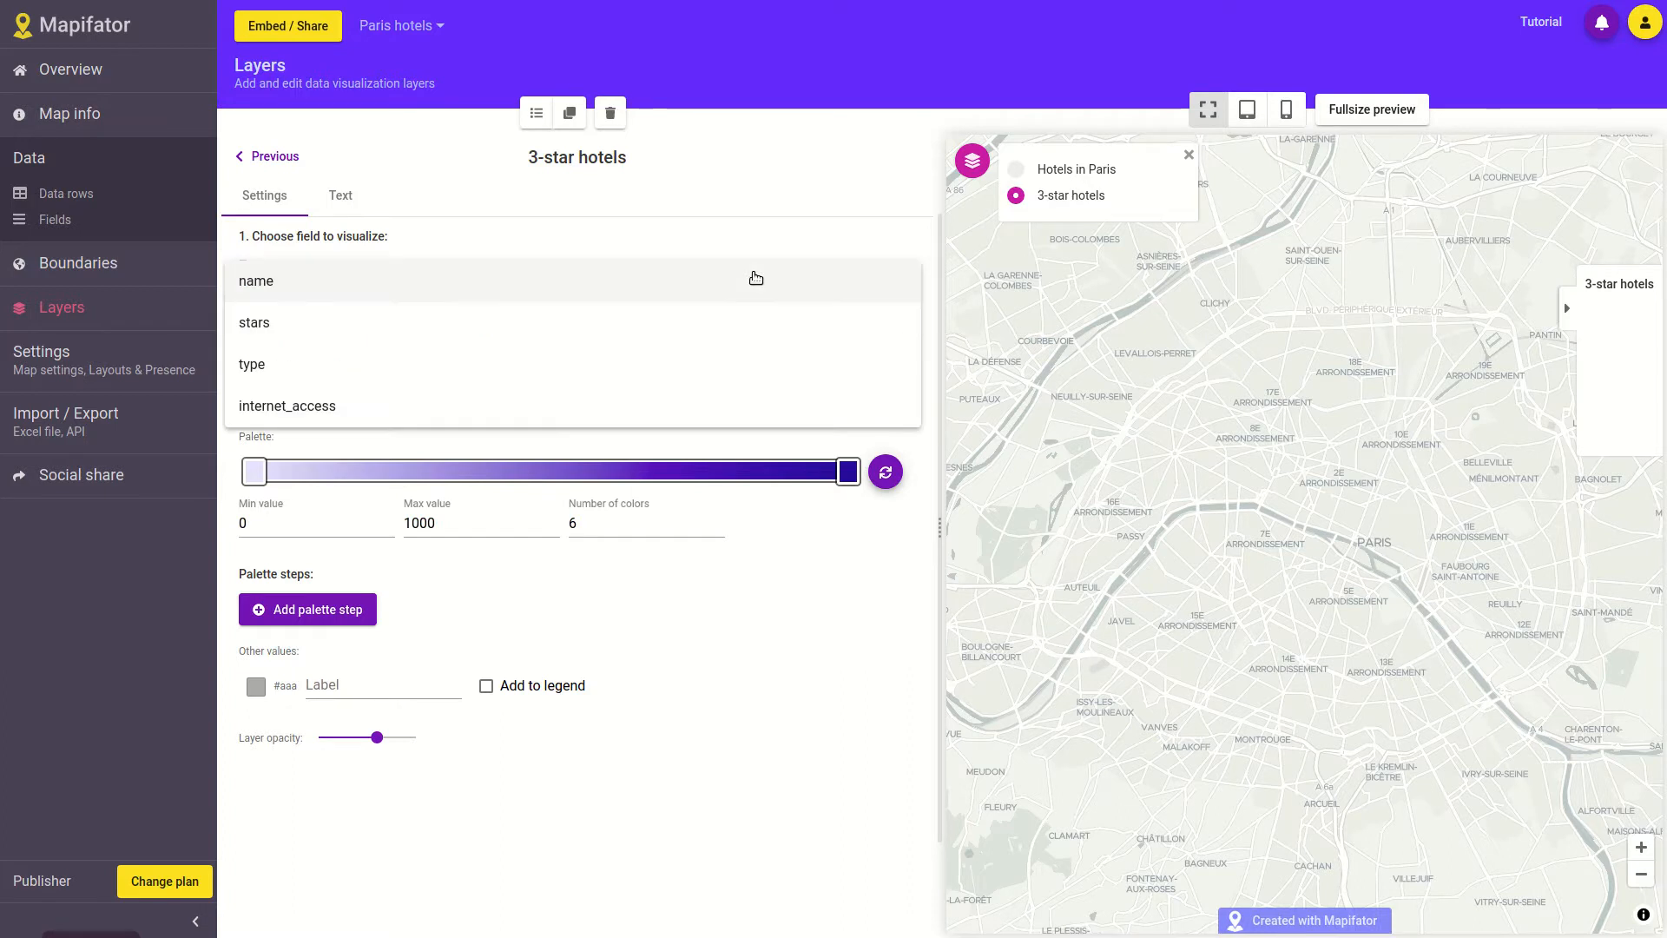
{"action": "left_click", "coordinate": [736, 321]}
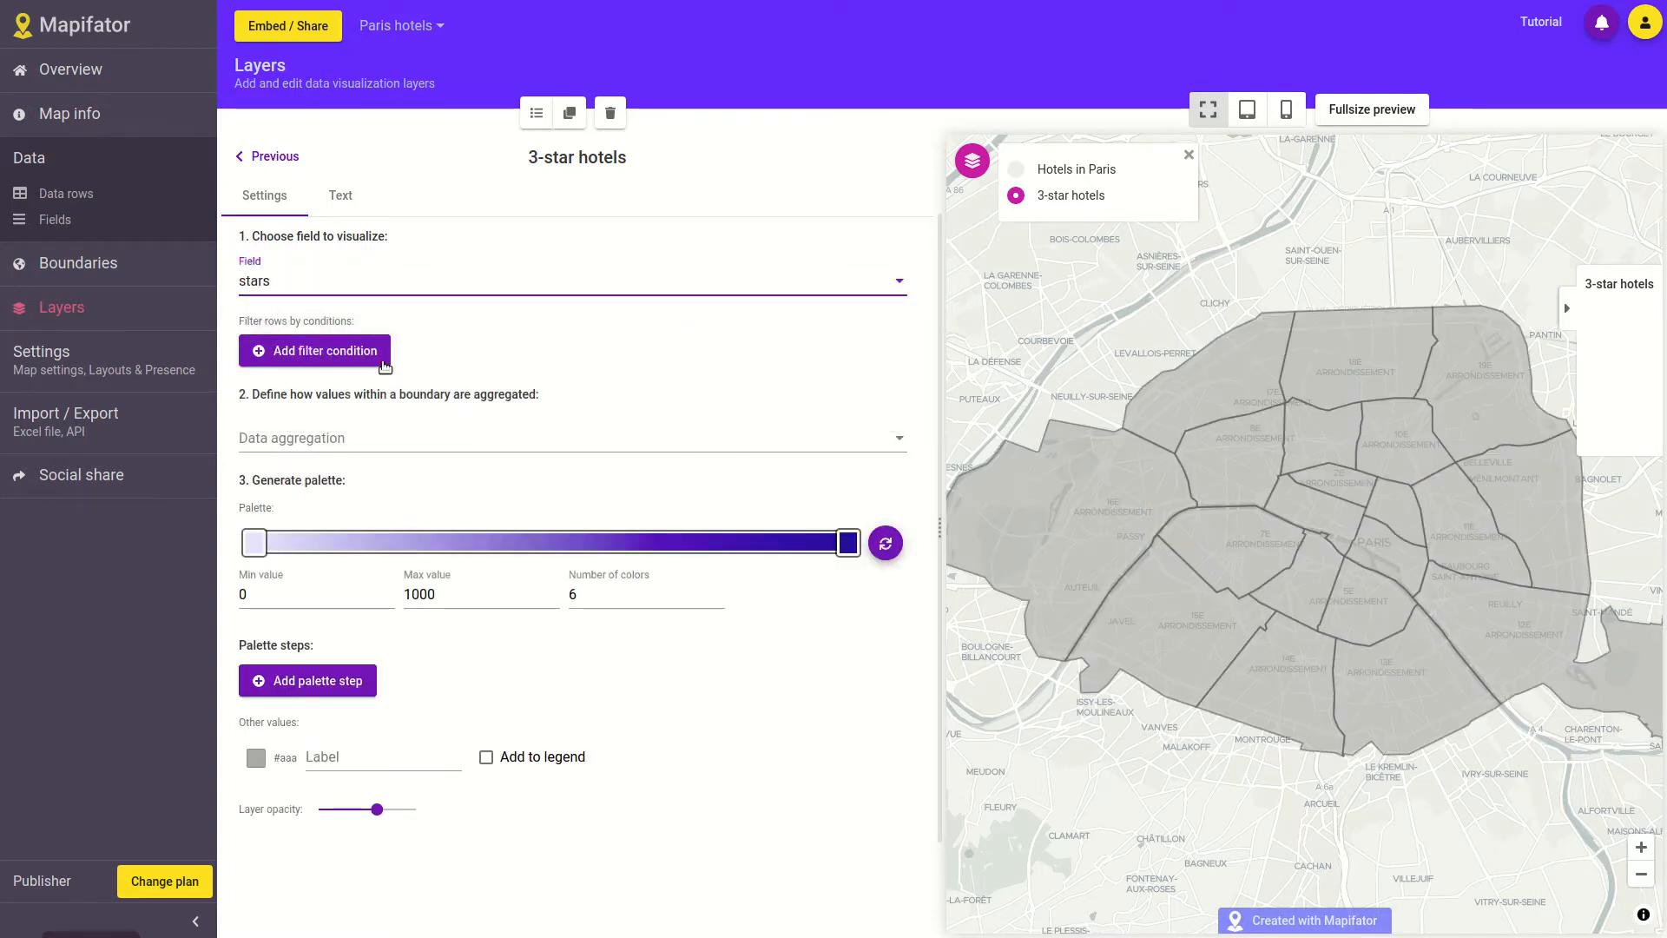
Add a filter condition that keeps only rows where stars equals 3.
{"action": "left_click", "coordinate": [357, 352]}
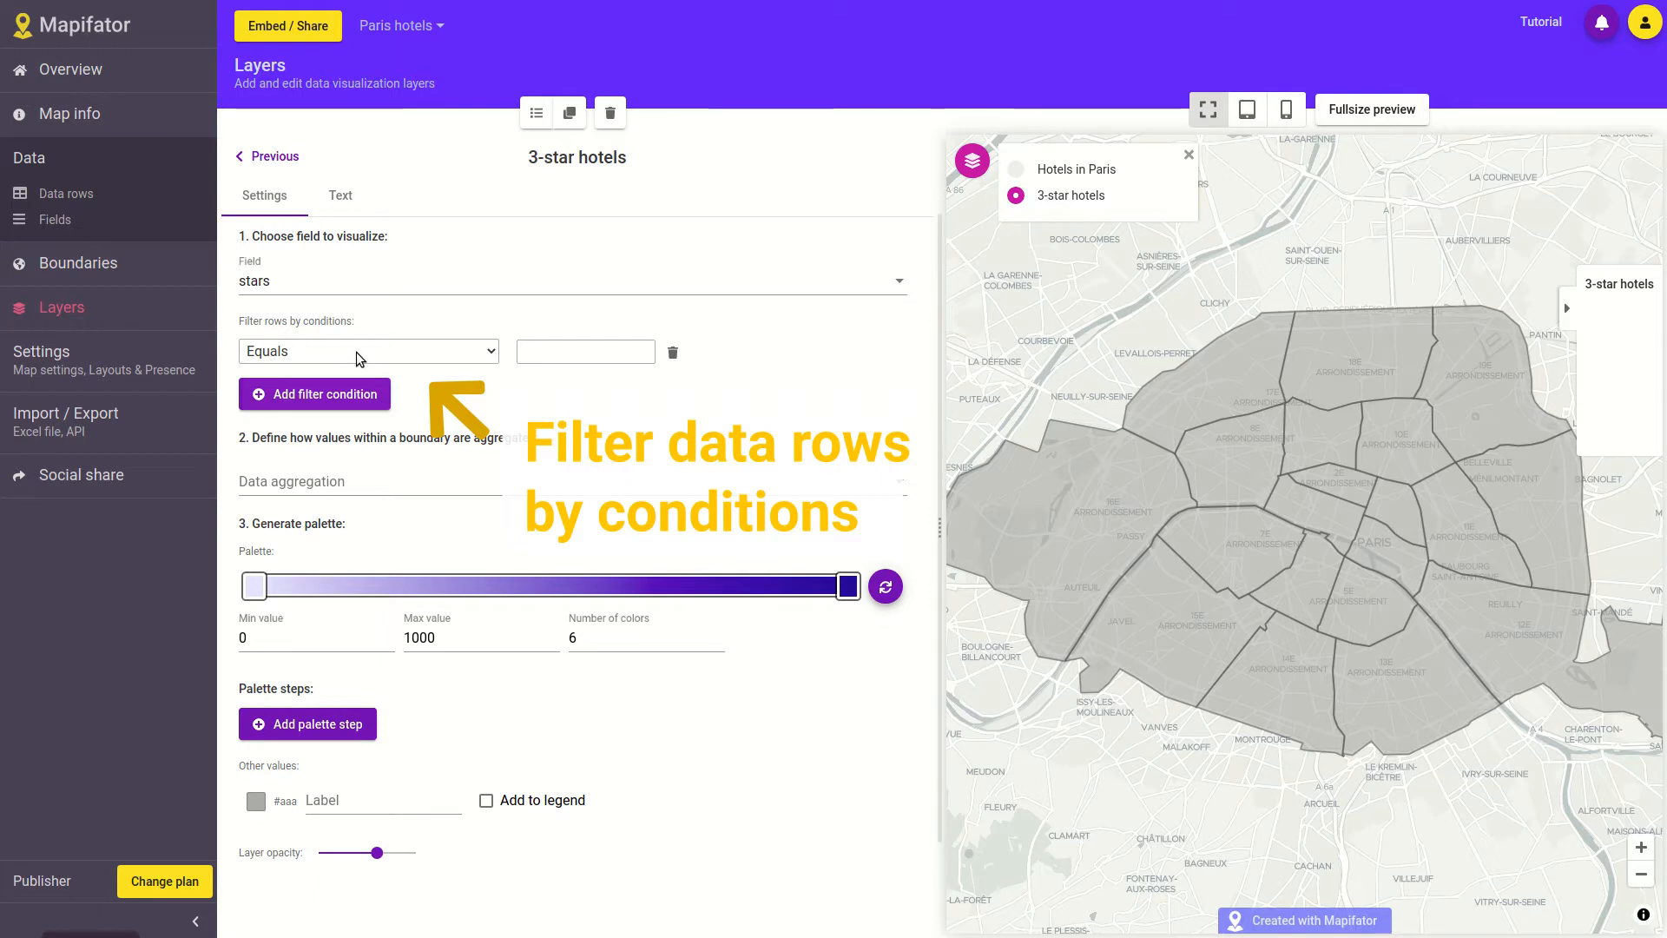
{"action": "left_click", "coordinate": [553, 349]}
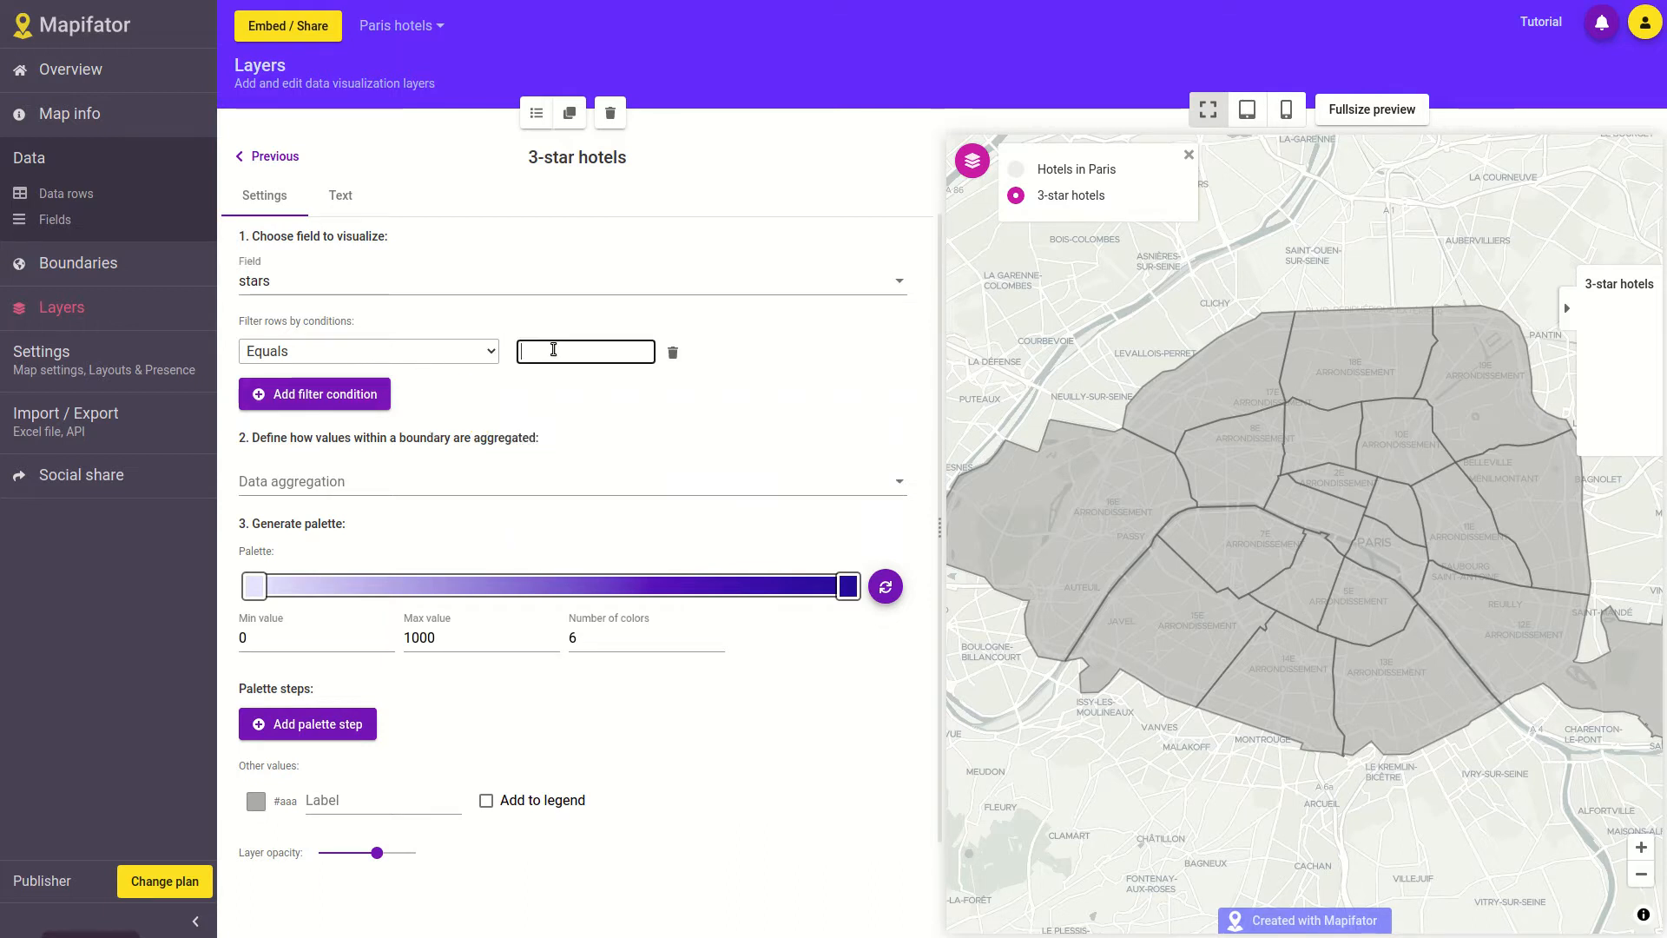
{"action": "type", "text": "3"}
{"action": "left_click", "coordinate": [567, 384]}
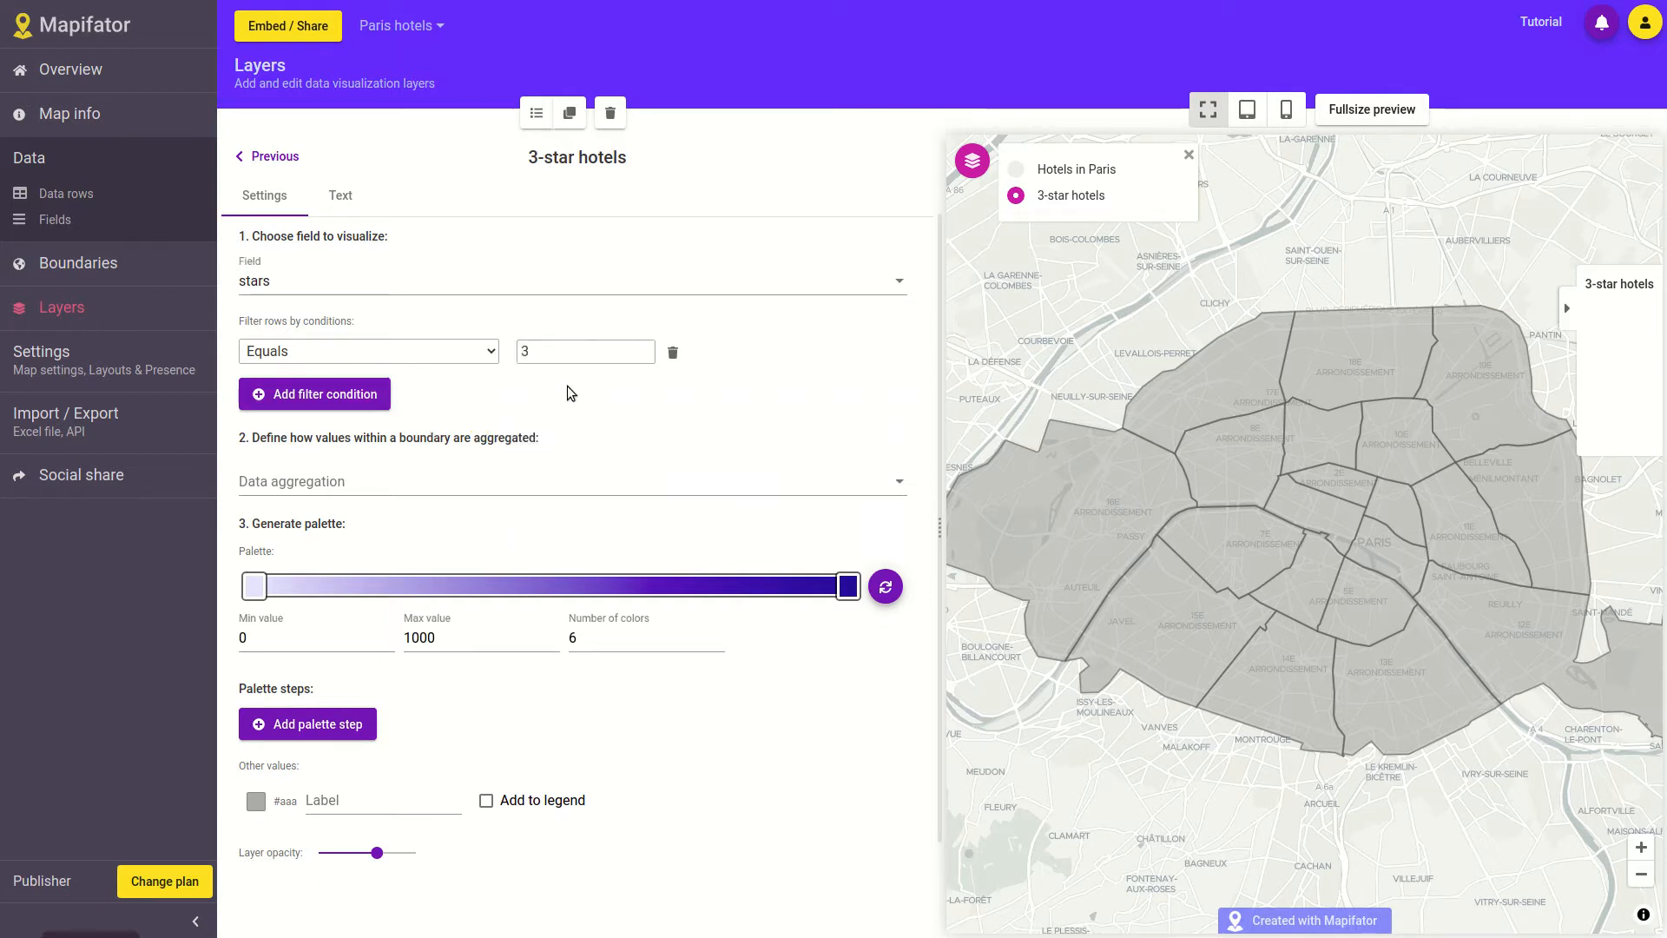
Set the layer's data aggregation to Number of rows / km2.
{"action": "left_click", "coordinate": [554, 480]}
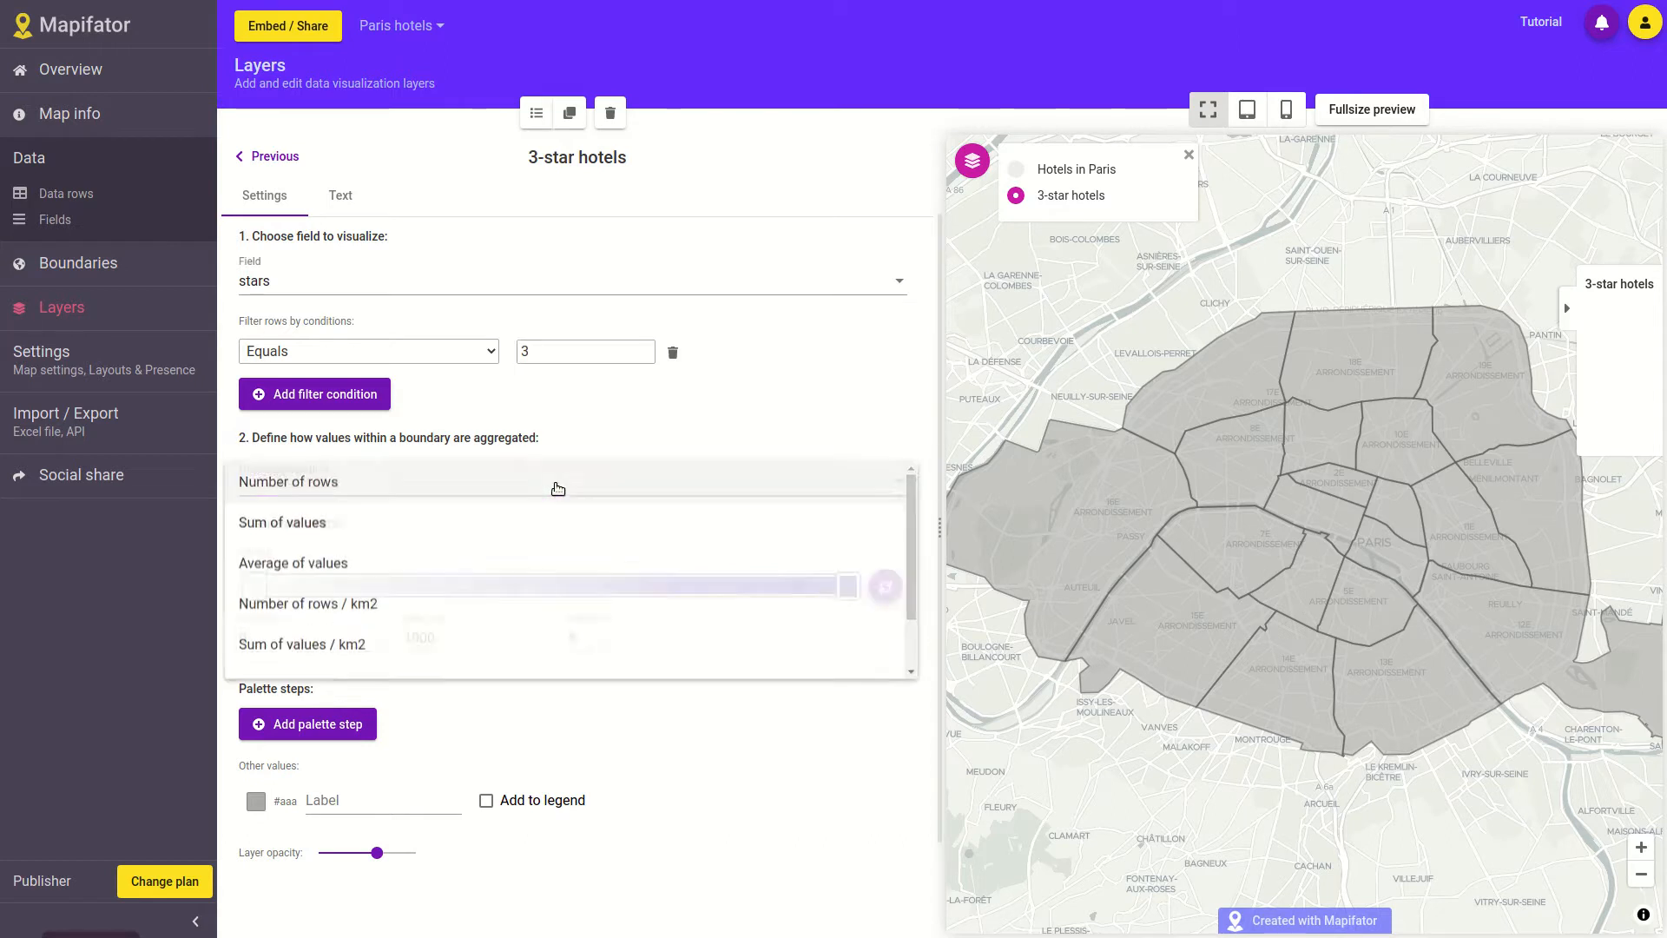
{"action": "left_click", "coordinate": [556, 490]}
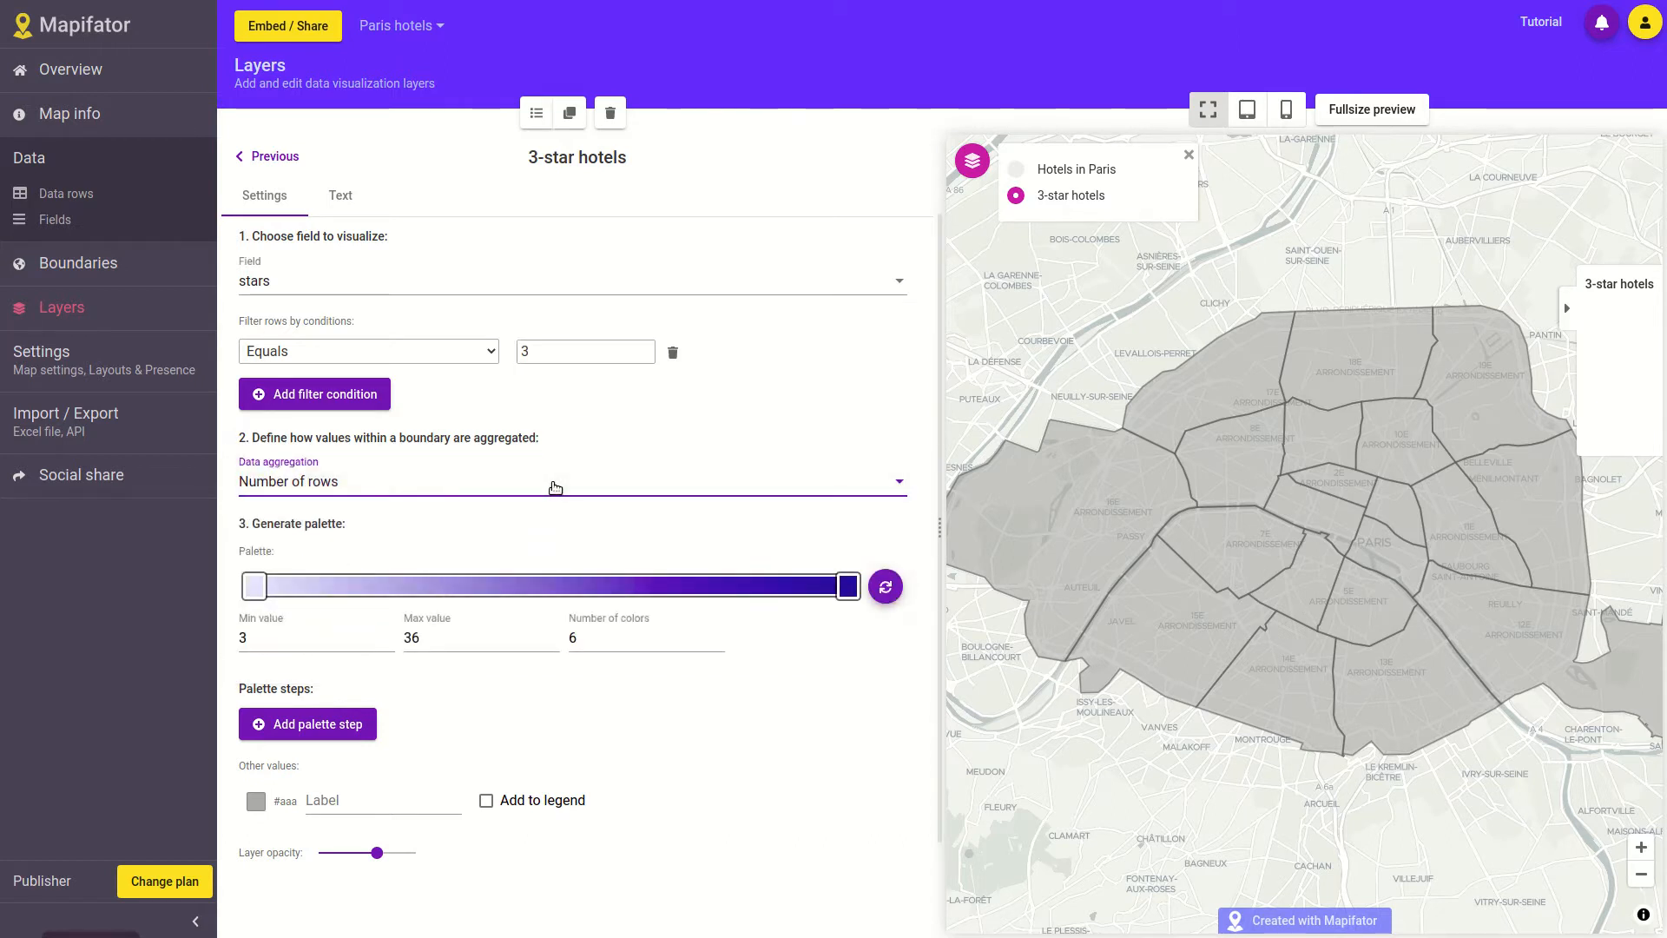
{"action": "left_click", "coordinate": [555, 487]}
{"action": "left_click", "coordinate": [556, 513]}
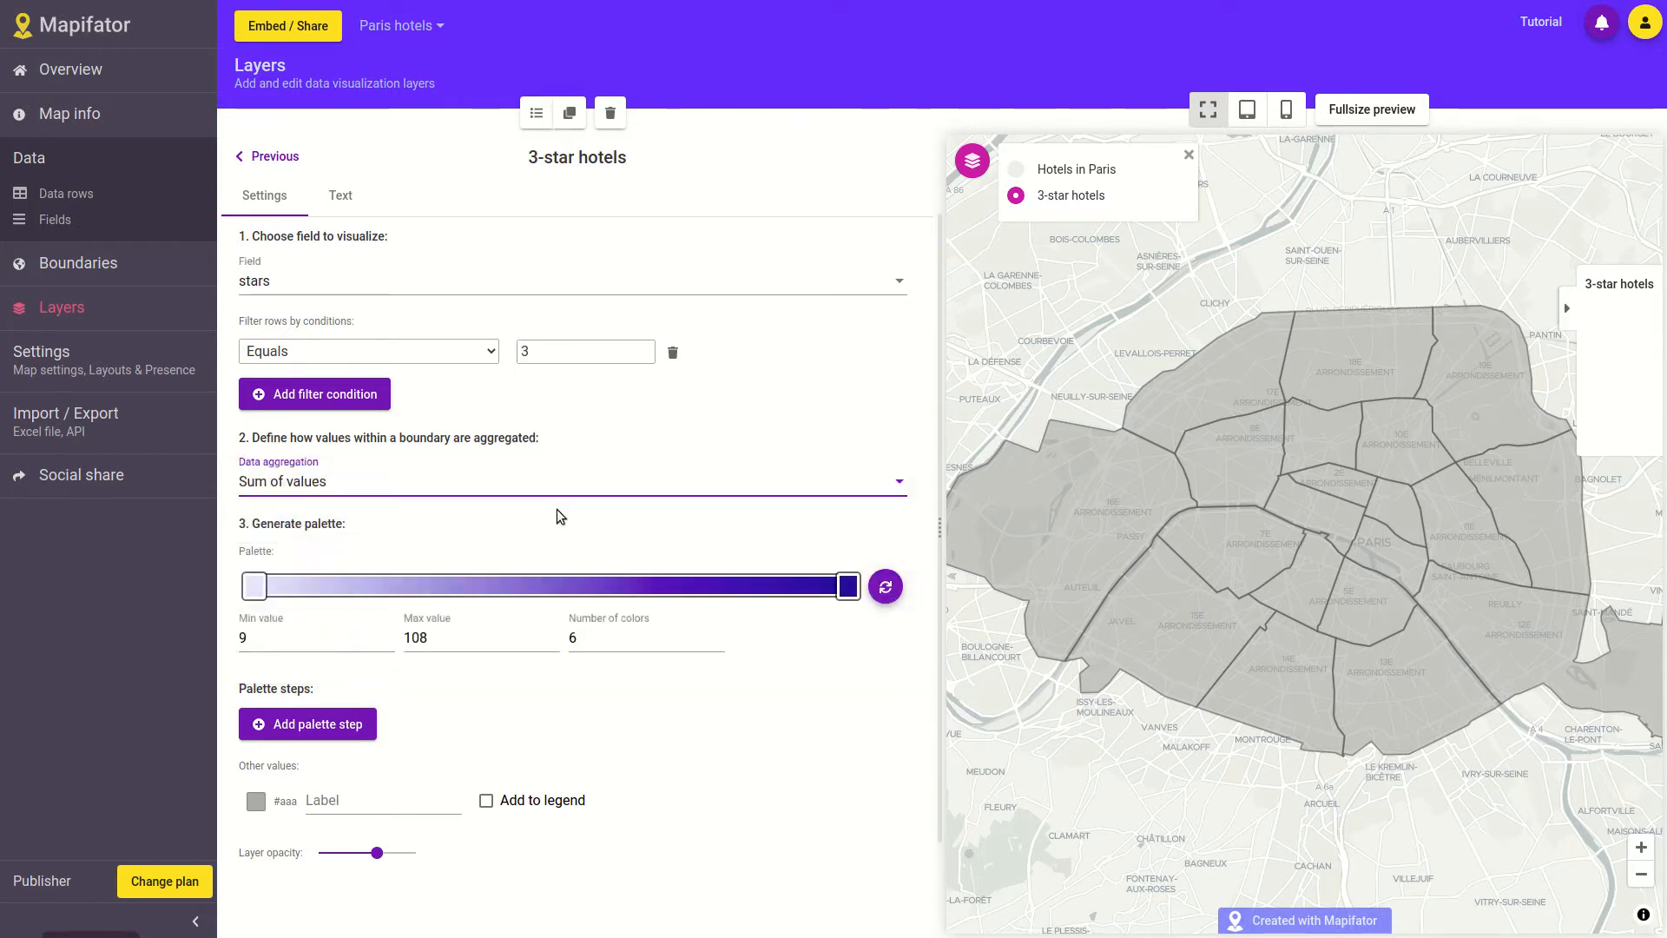
{"action": "left_click", "coordinate": [553, 488]}
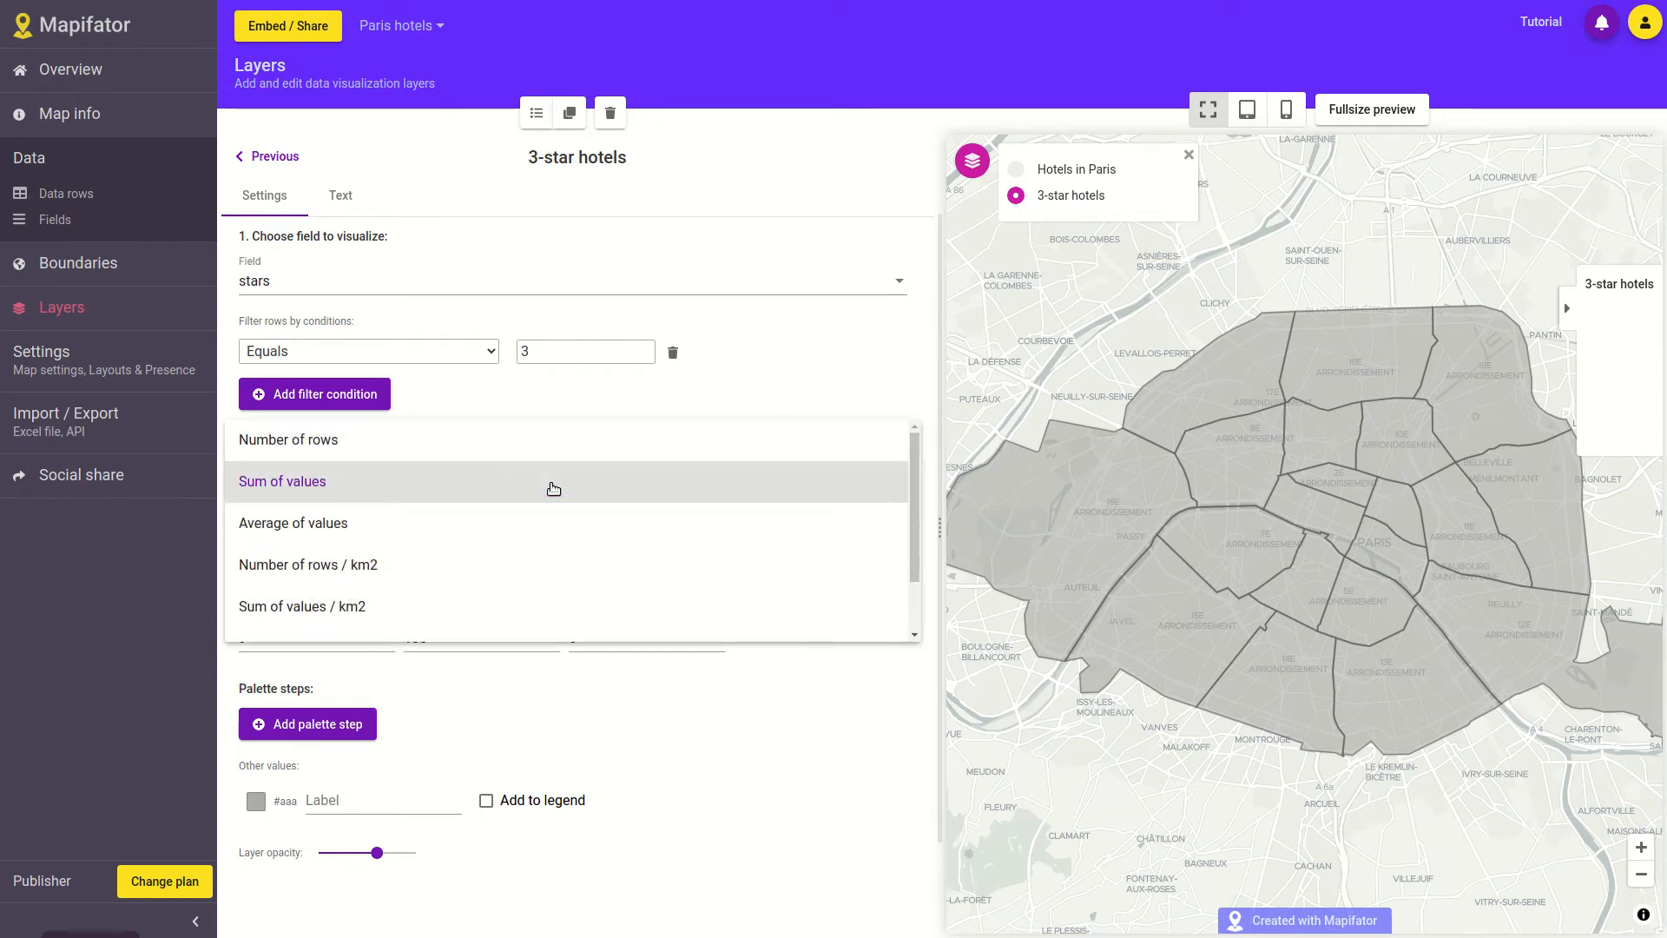
{"action": "left_click", "coordinate": [548, 558]}
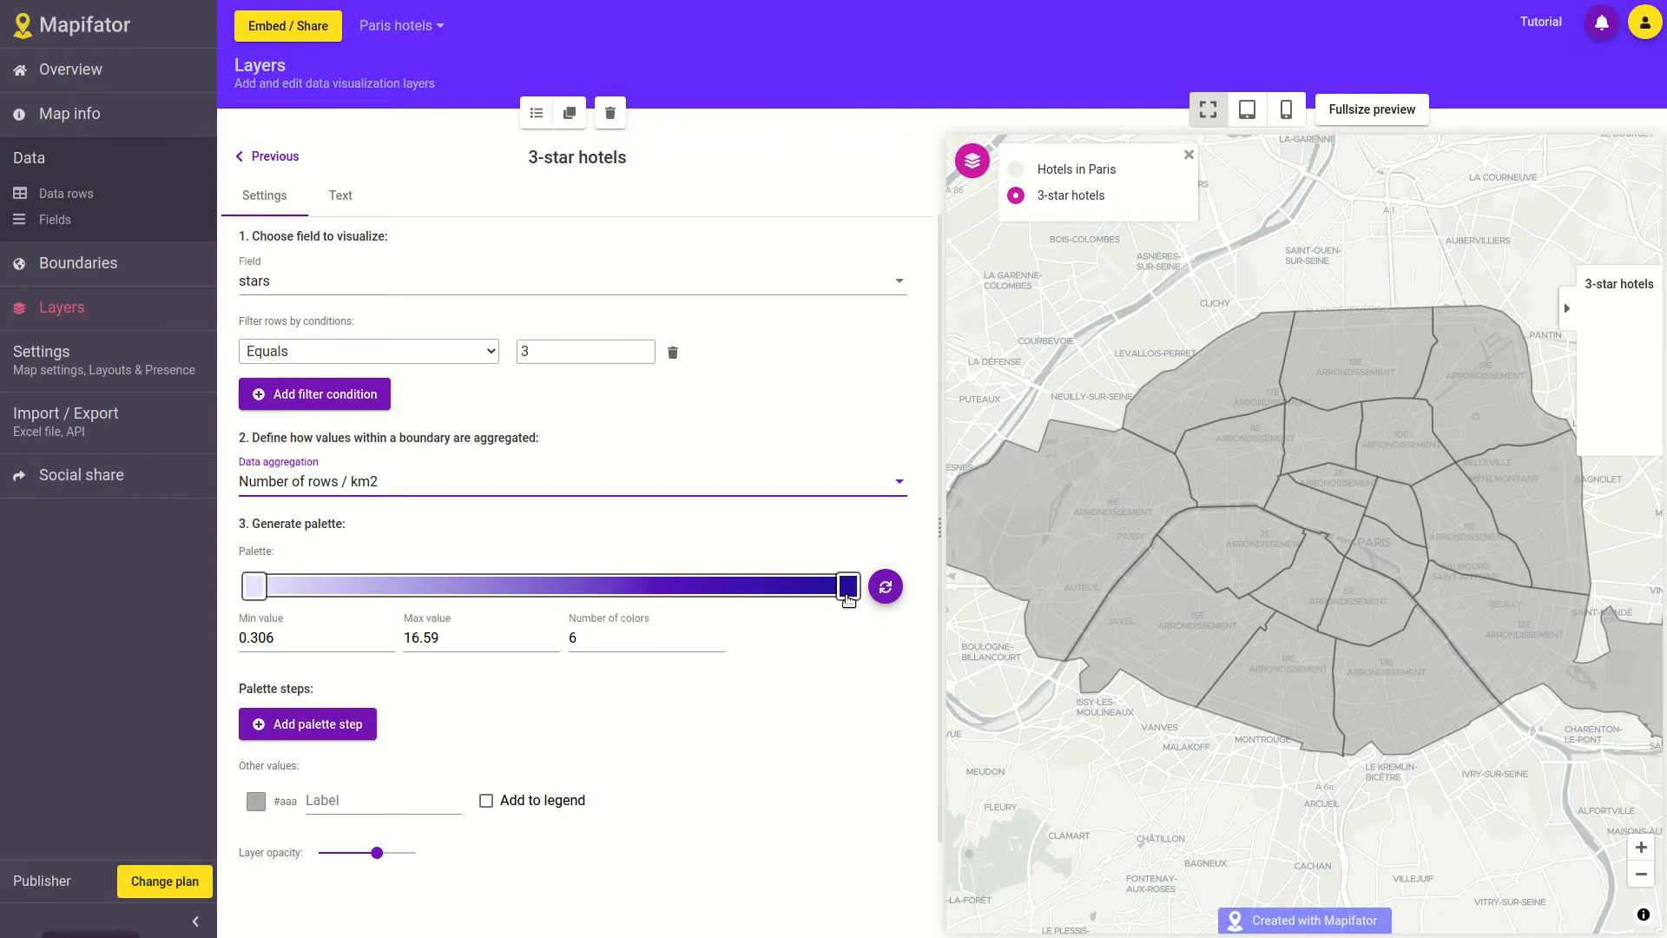
Set the number of palette colors to 4 and generate the palette steps for the 3-star hotels layer.
{"action": "left_click", "coordinate": [847, 588]}
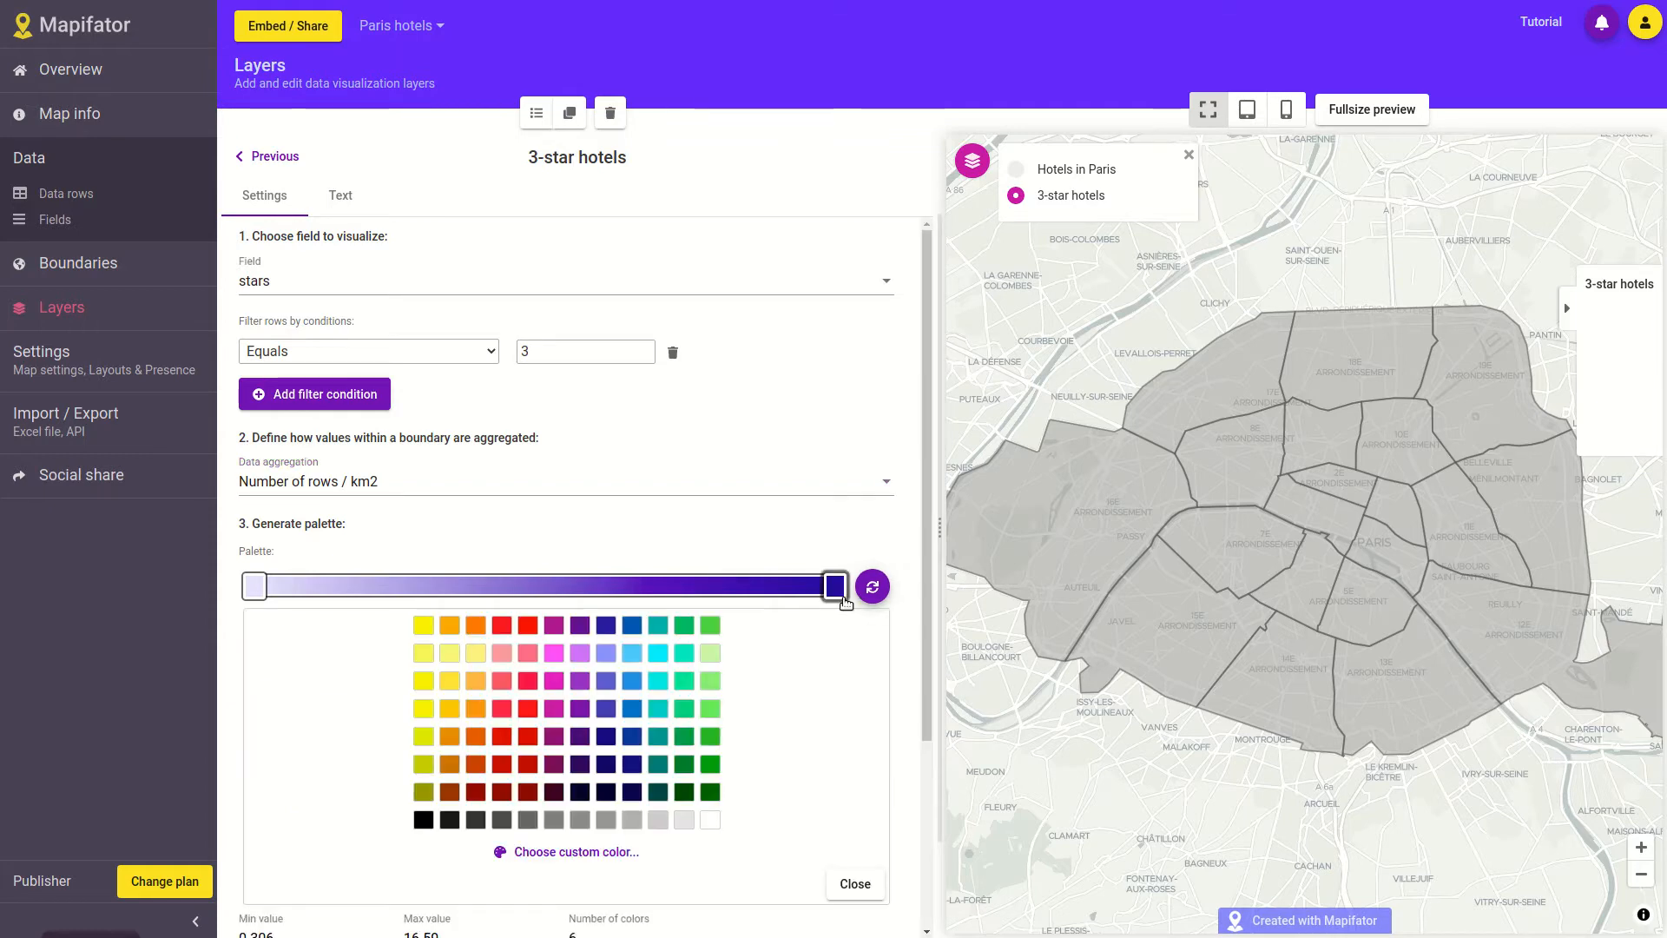
{"action": "left_click", "coordinate": [872, 588]}
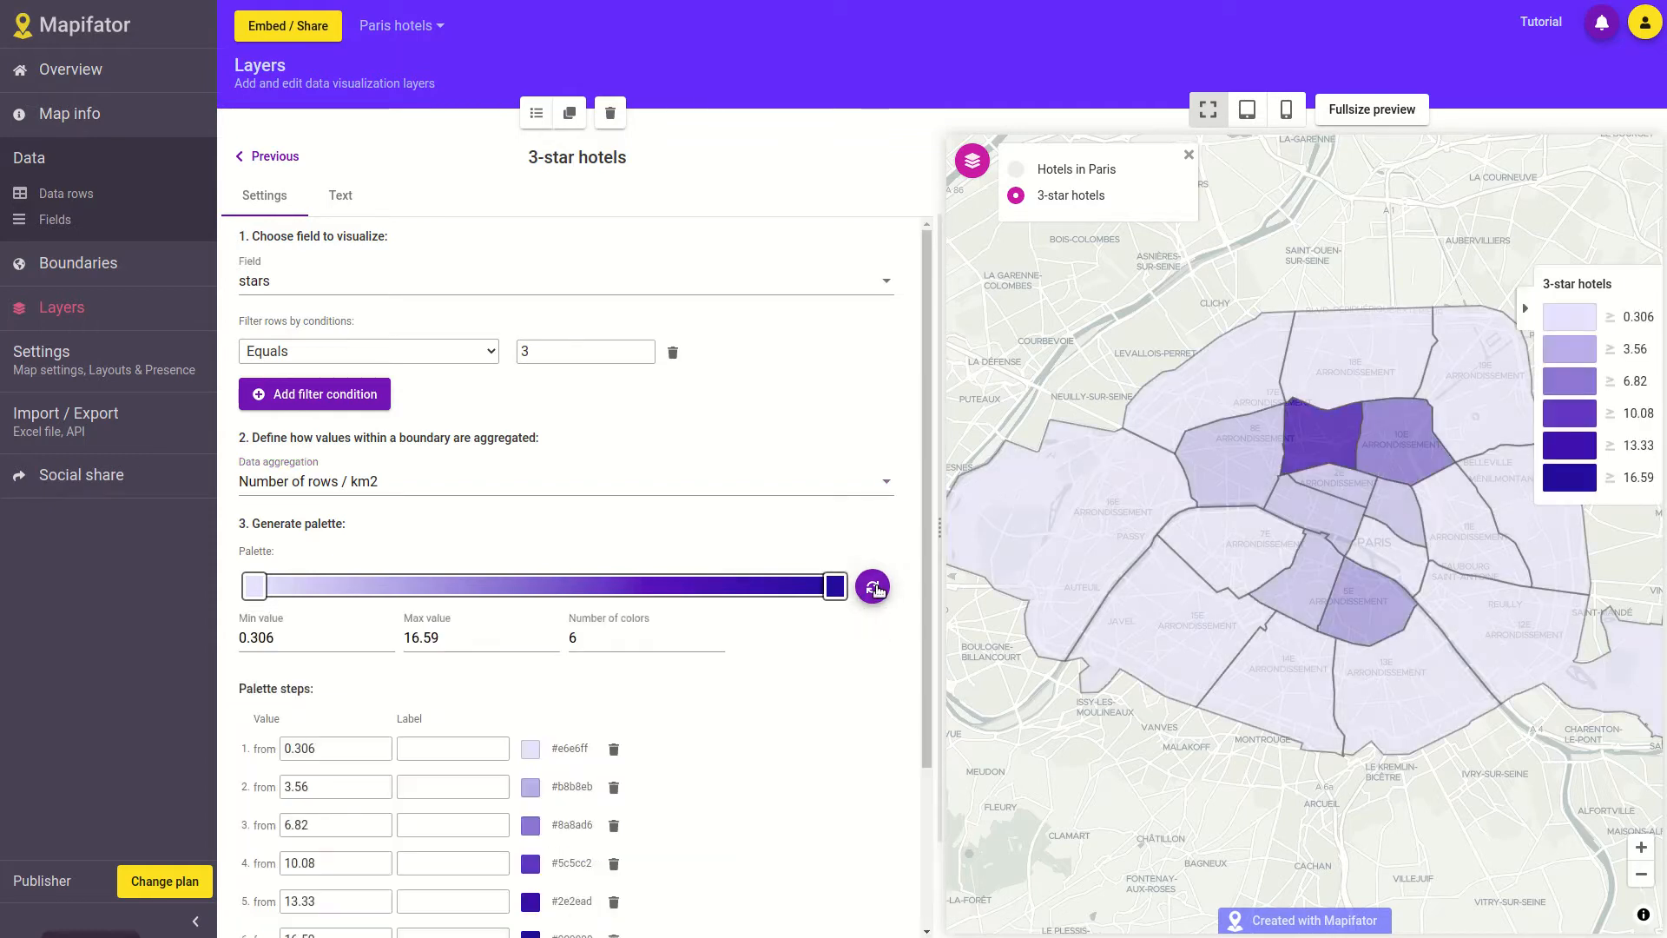
{"action": "left_click", "coordinate": [719, 644]}
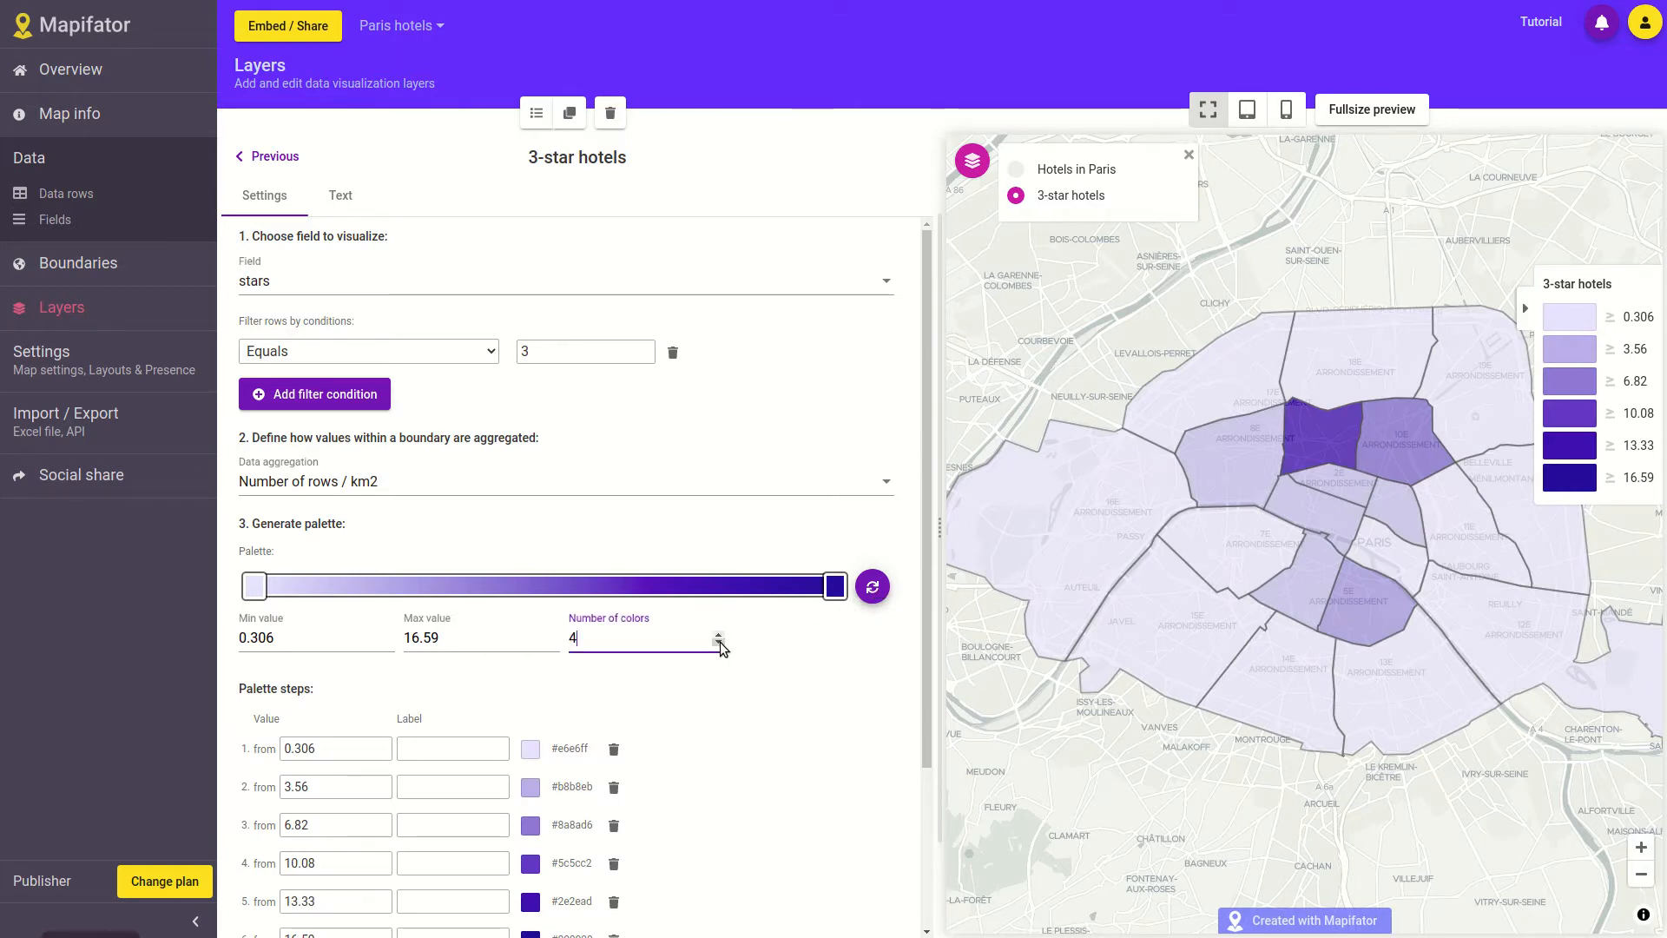
{"action": "left_click", "coordinate": [872, 586]}
{"action": "left_click", "coordinate": [958, 524]}
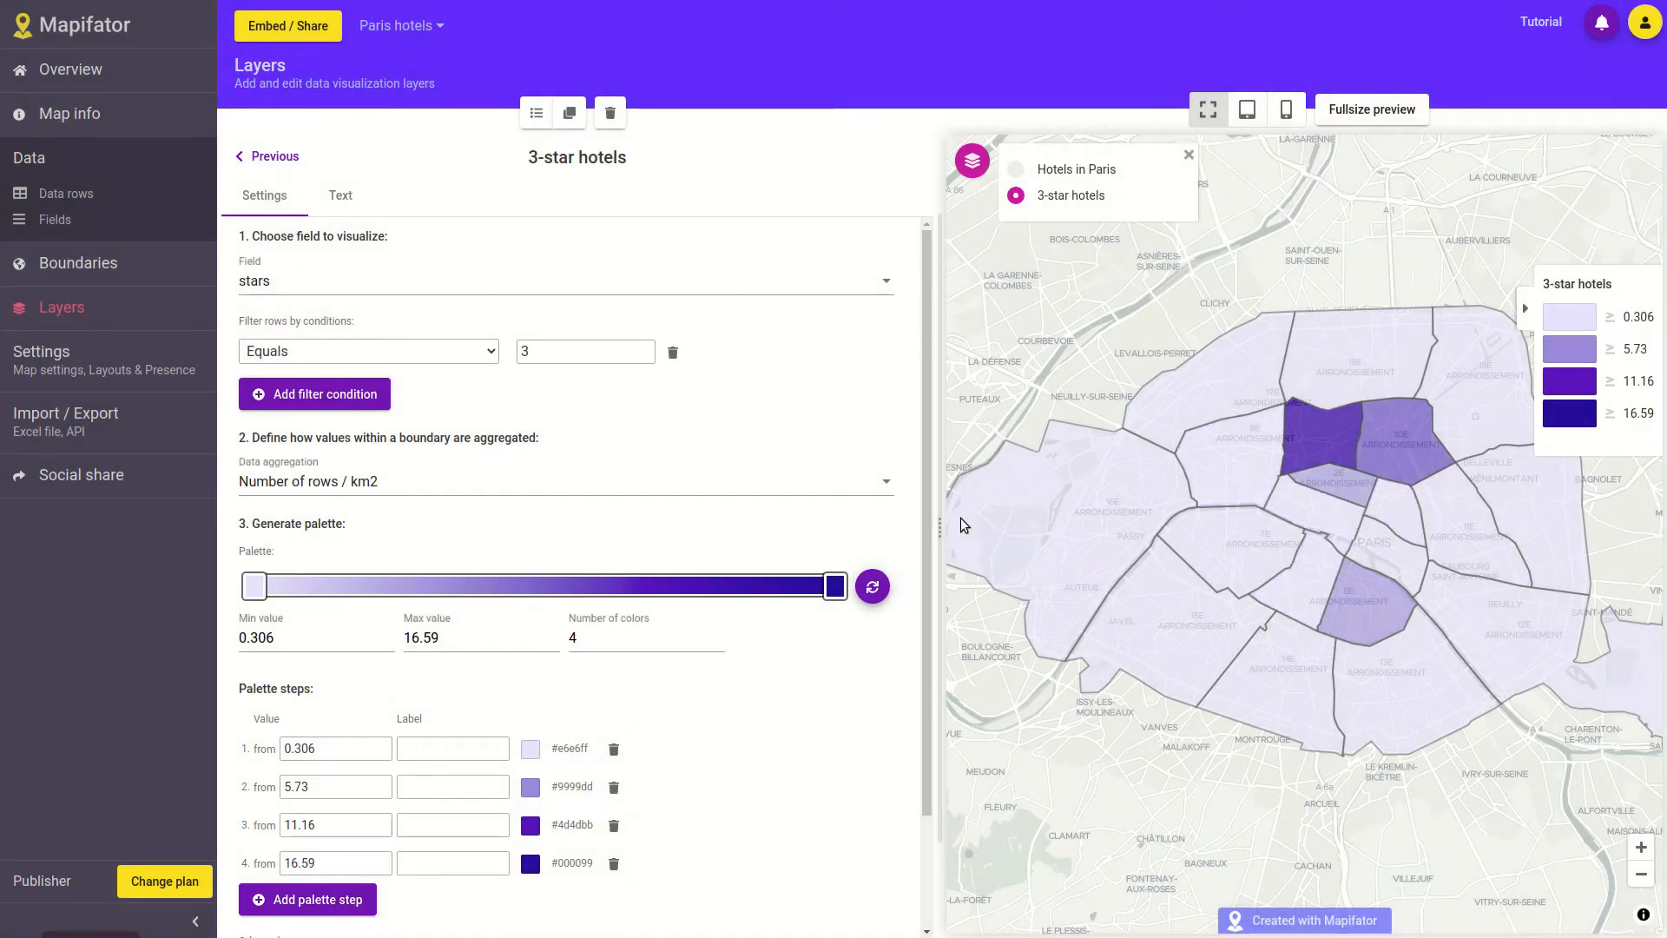
Change the palette's start color to the custom grey #b9b9c7 and its end color to light periwinkle blue.
{"action": "left_click", "coordinate": [254, 586]}
{"action": "left_click", "coordinate": [590, 853]}
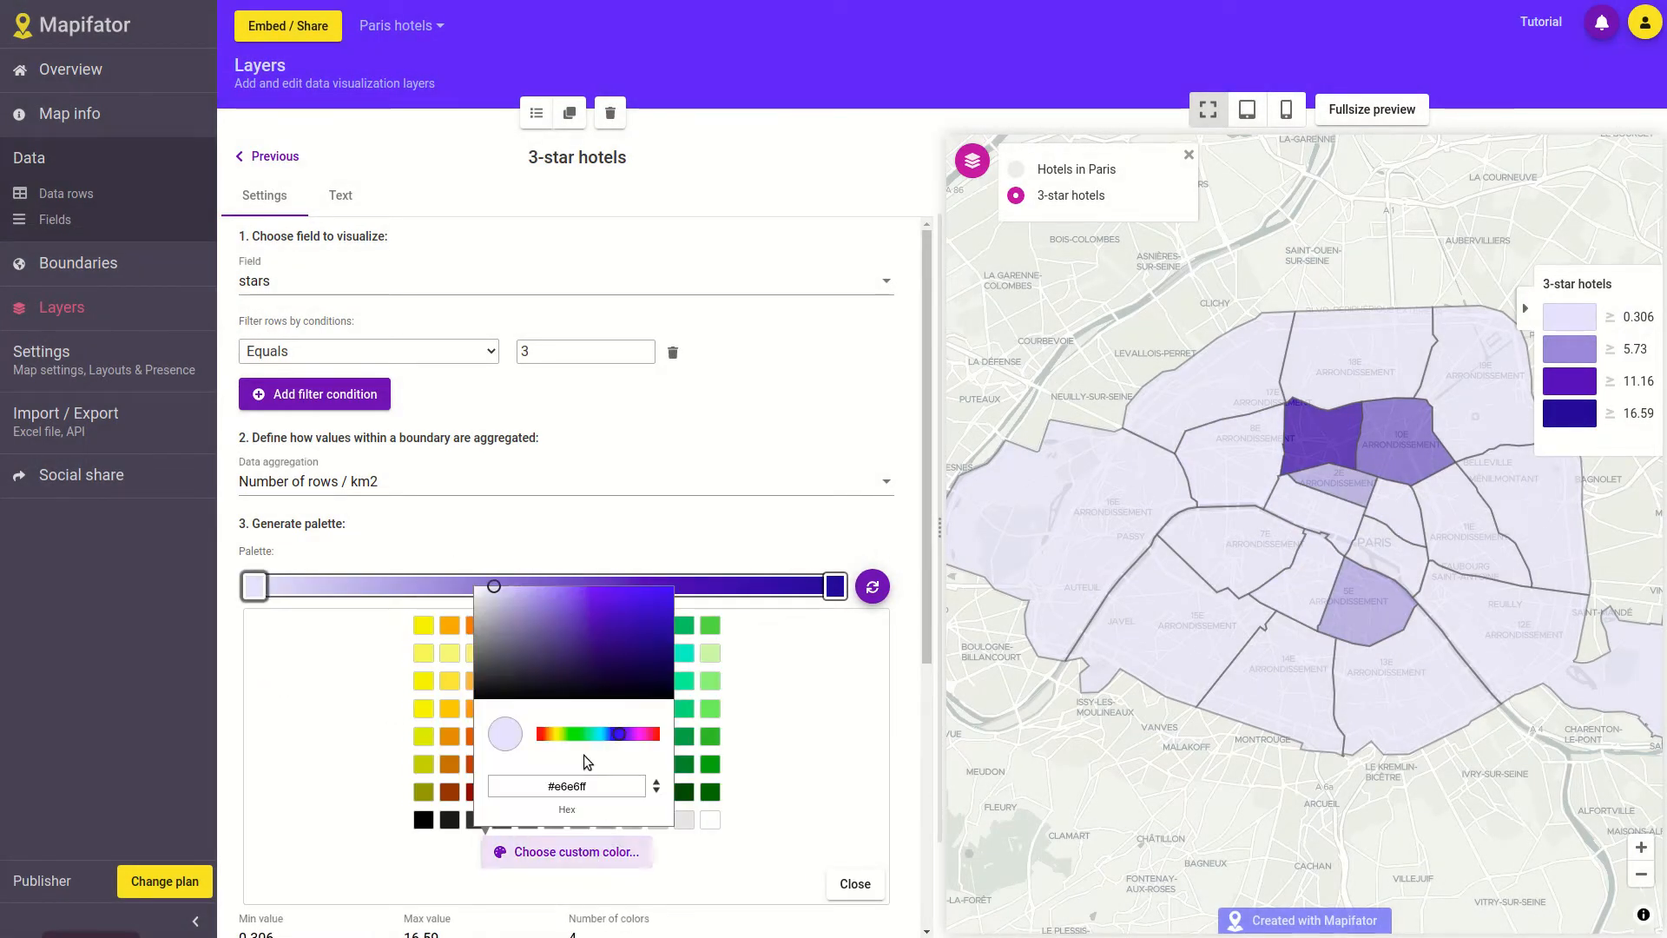
{"action": "left_click", "coordinate": [487, 611]}
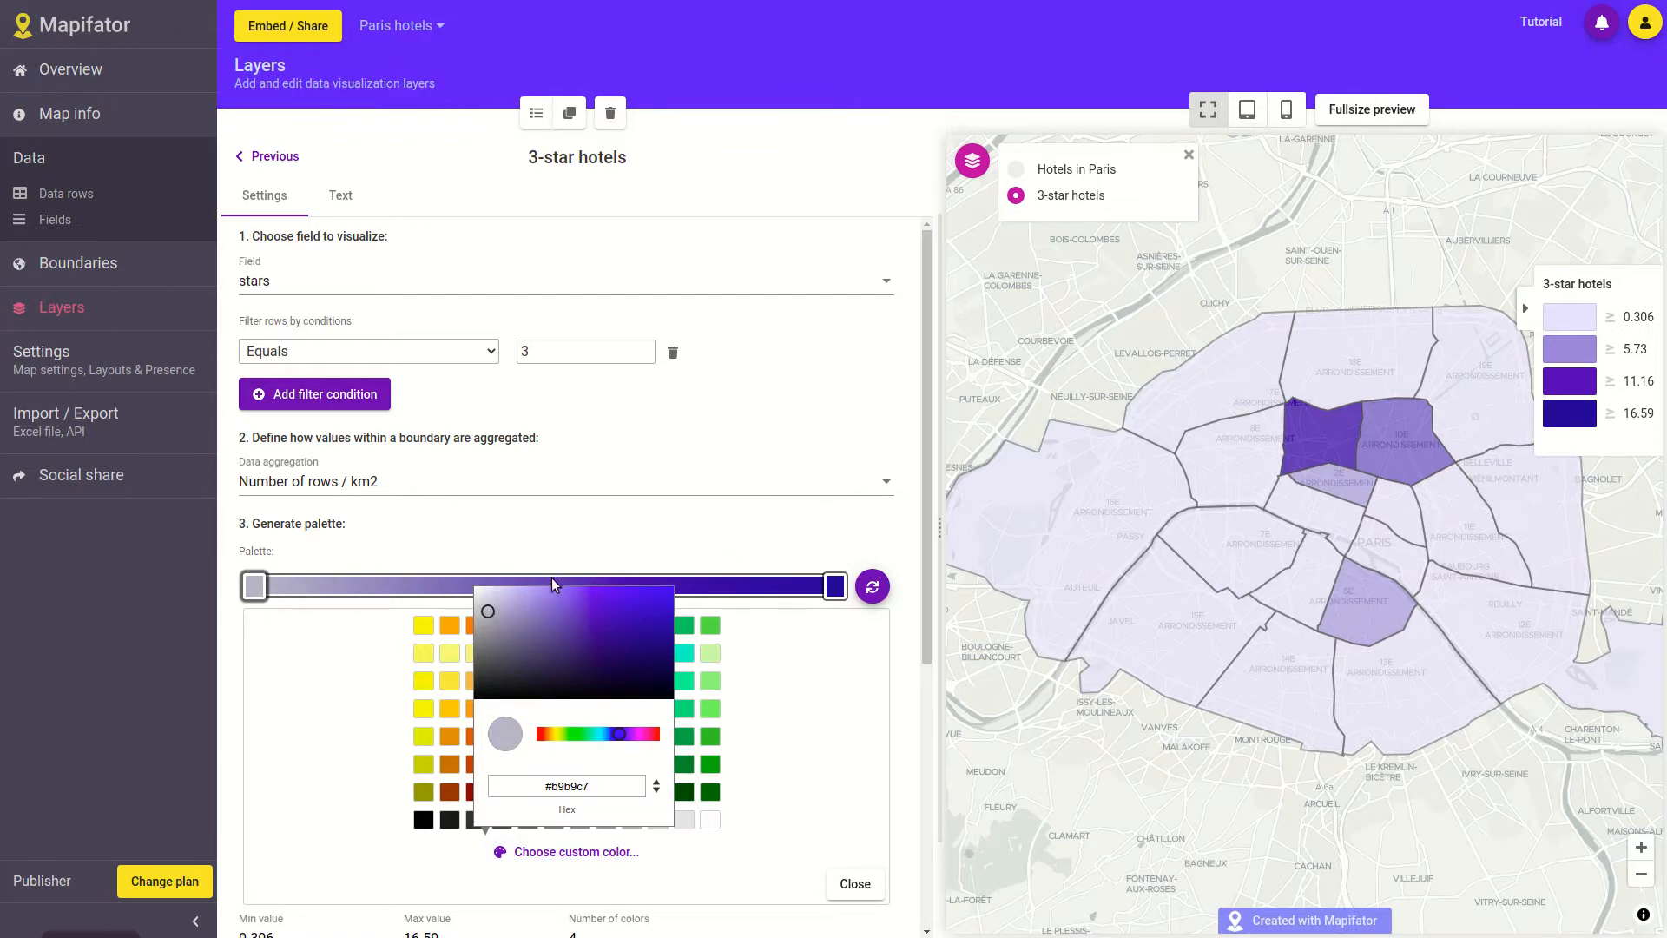
{"action": "double_click", "coordinate": [524, 542]}
{"action": "left_click", "coordinate": [836, 590]}
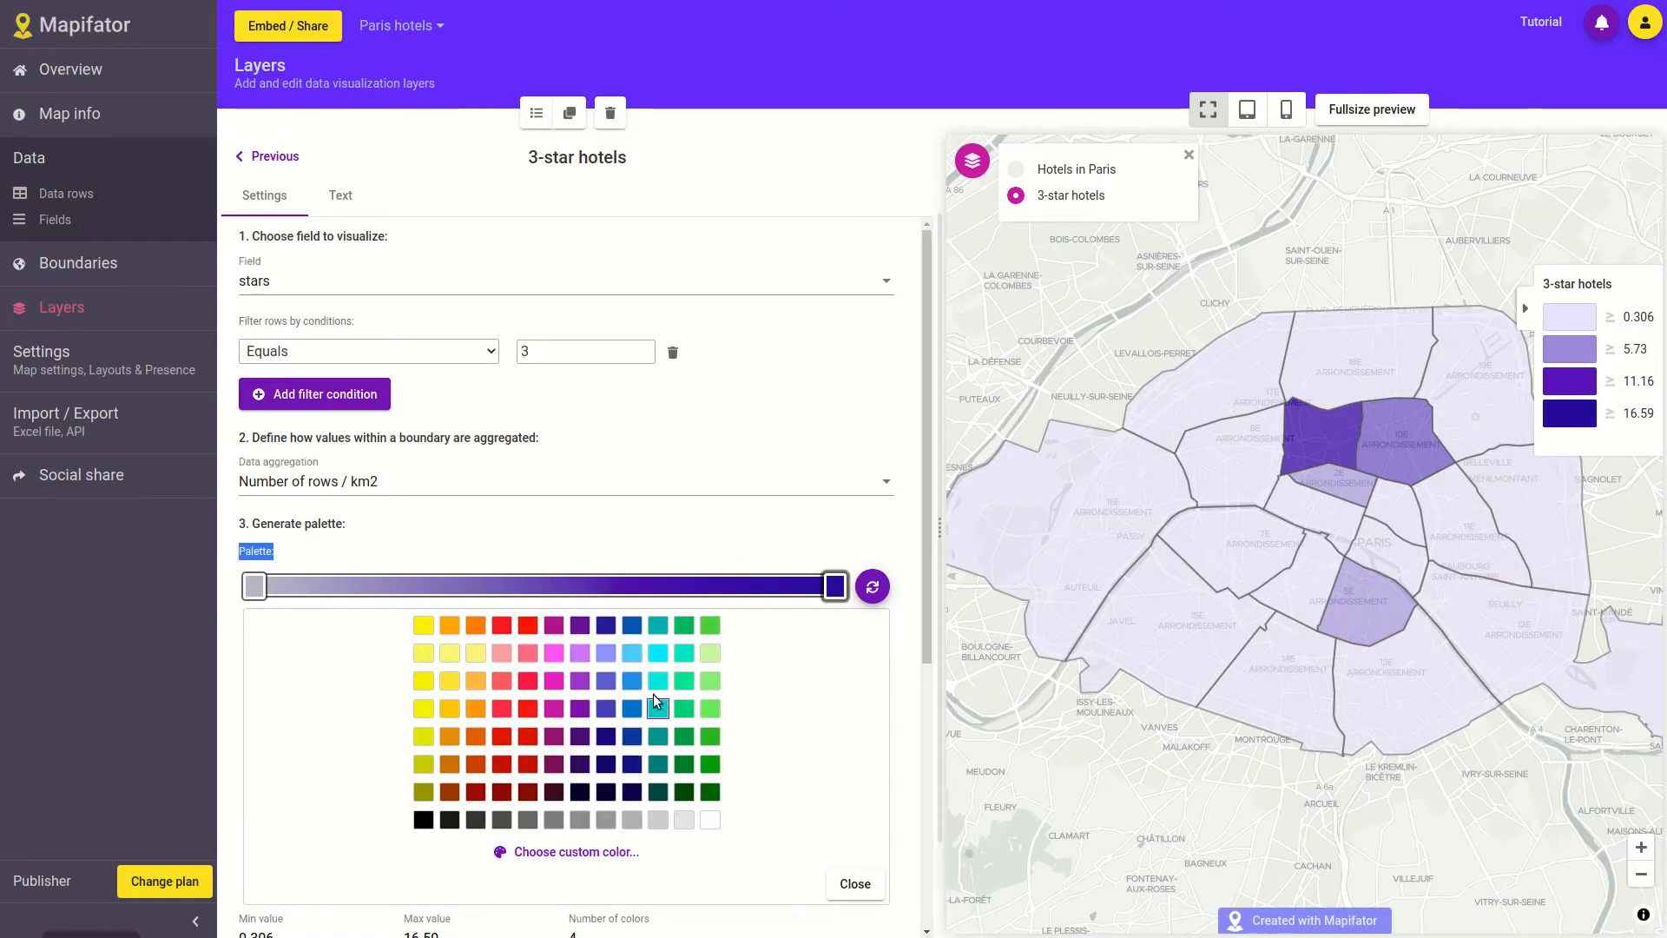
{"action": "left_click", "coordinate": [606, 652]}
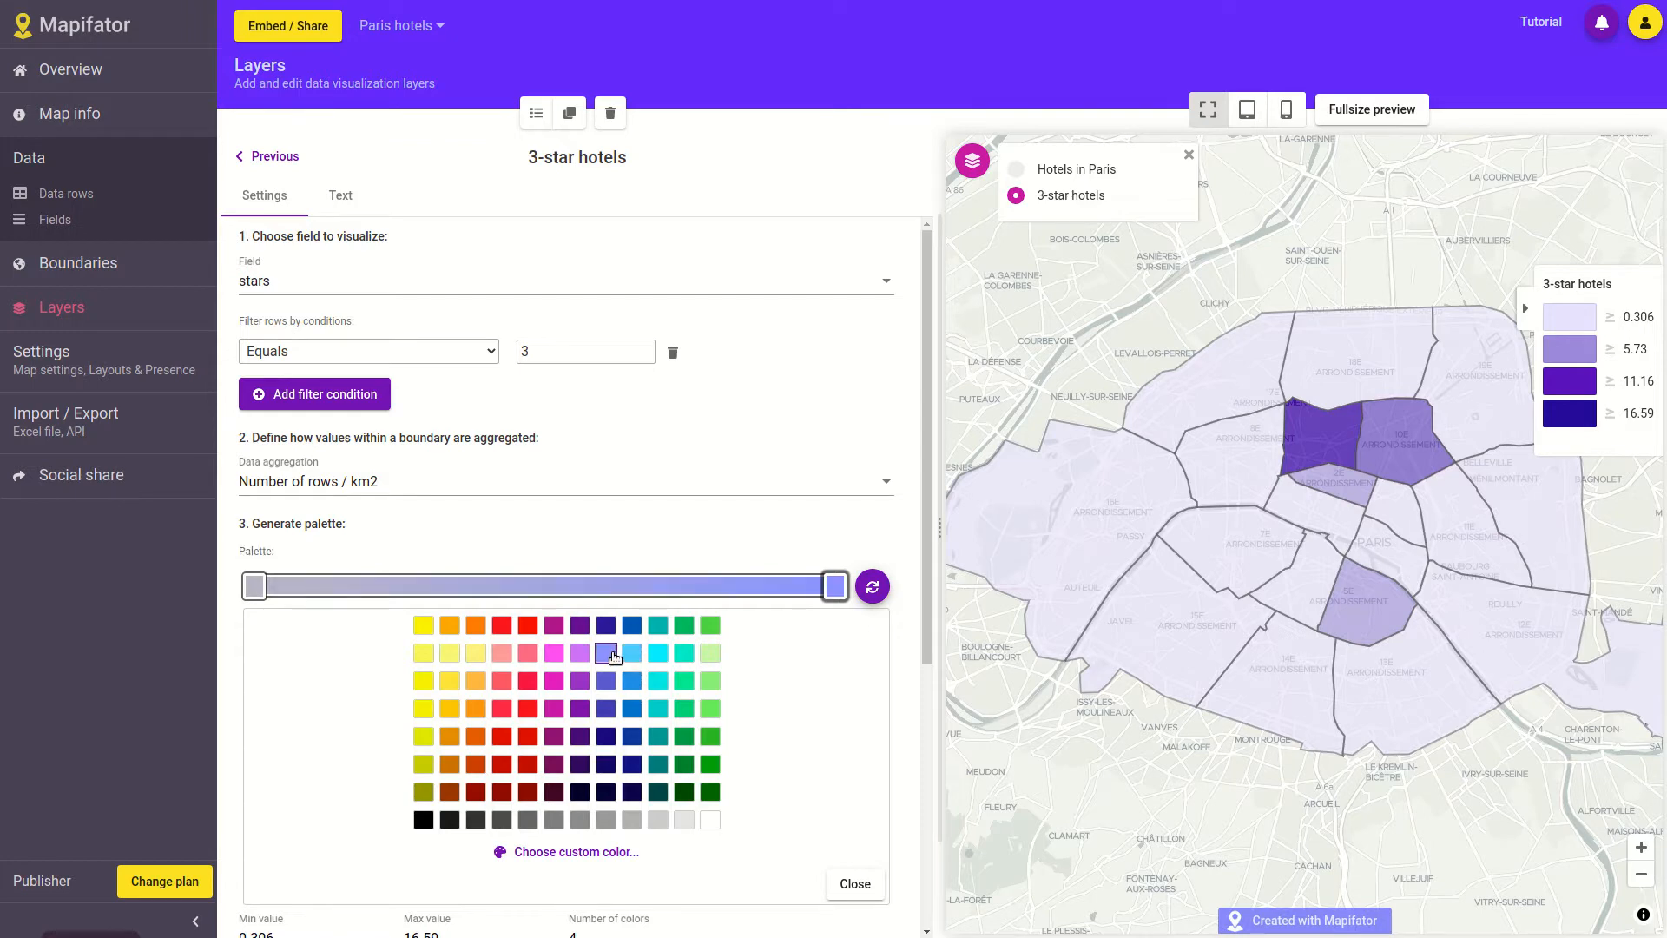
Add two intermediate colors to the palette gradient, a dark blue near the start and a medium blue about two-thirds along.
{"action": "left_click", "coordinate": [358, 580]}
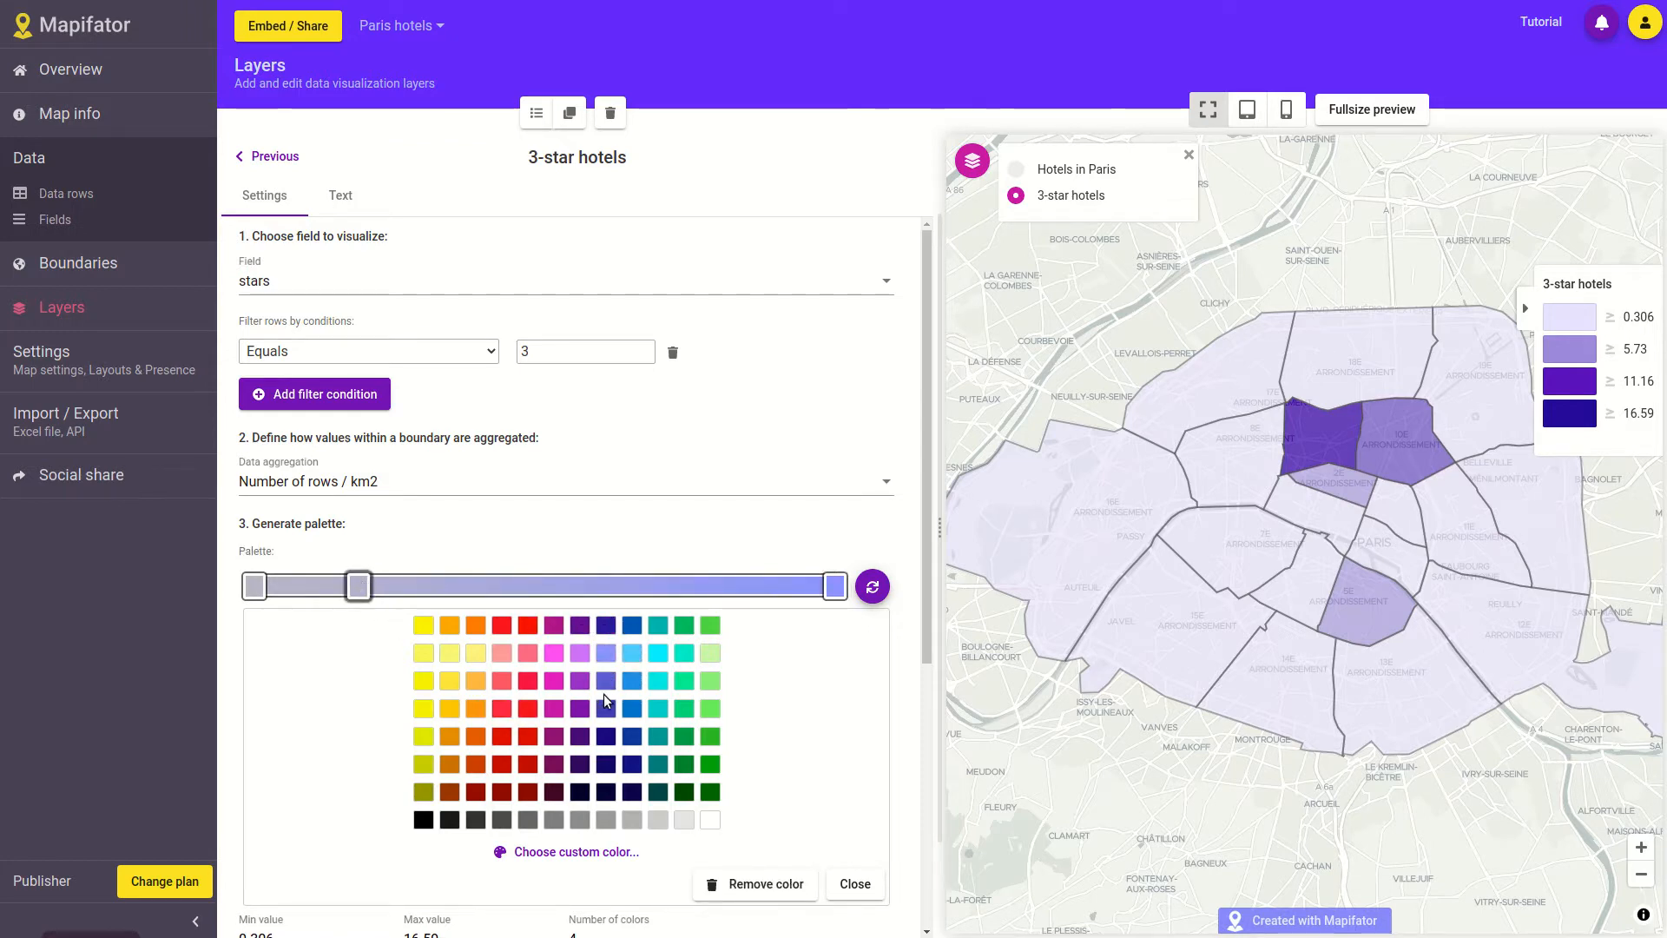
{"action": "left_click", "coordinate": [609, 628]}
{"action": "left_click", "coordinate": [623, 586]}
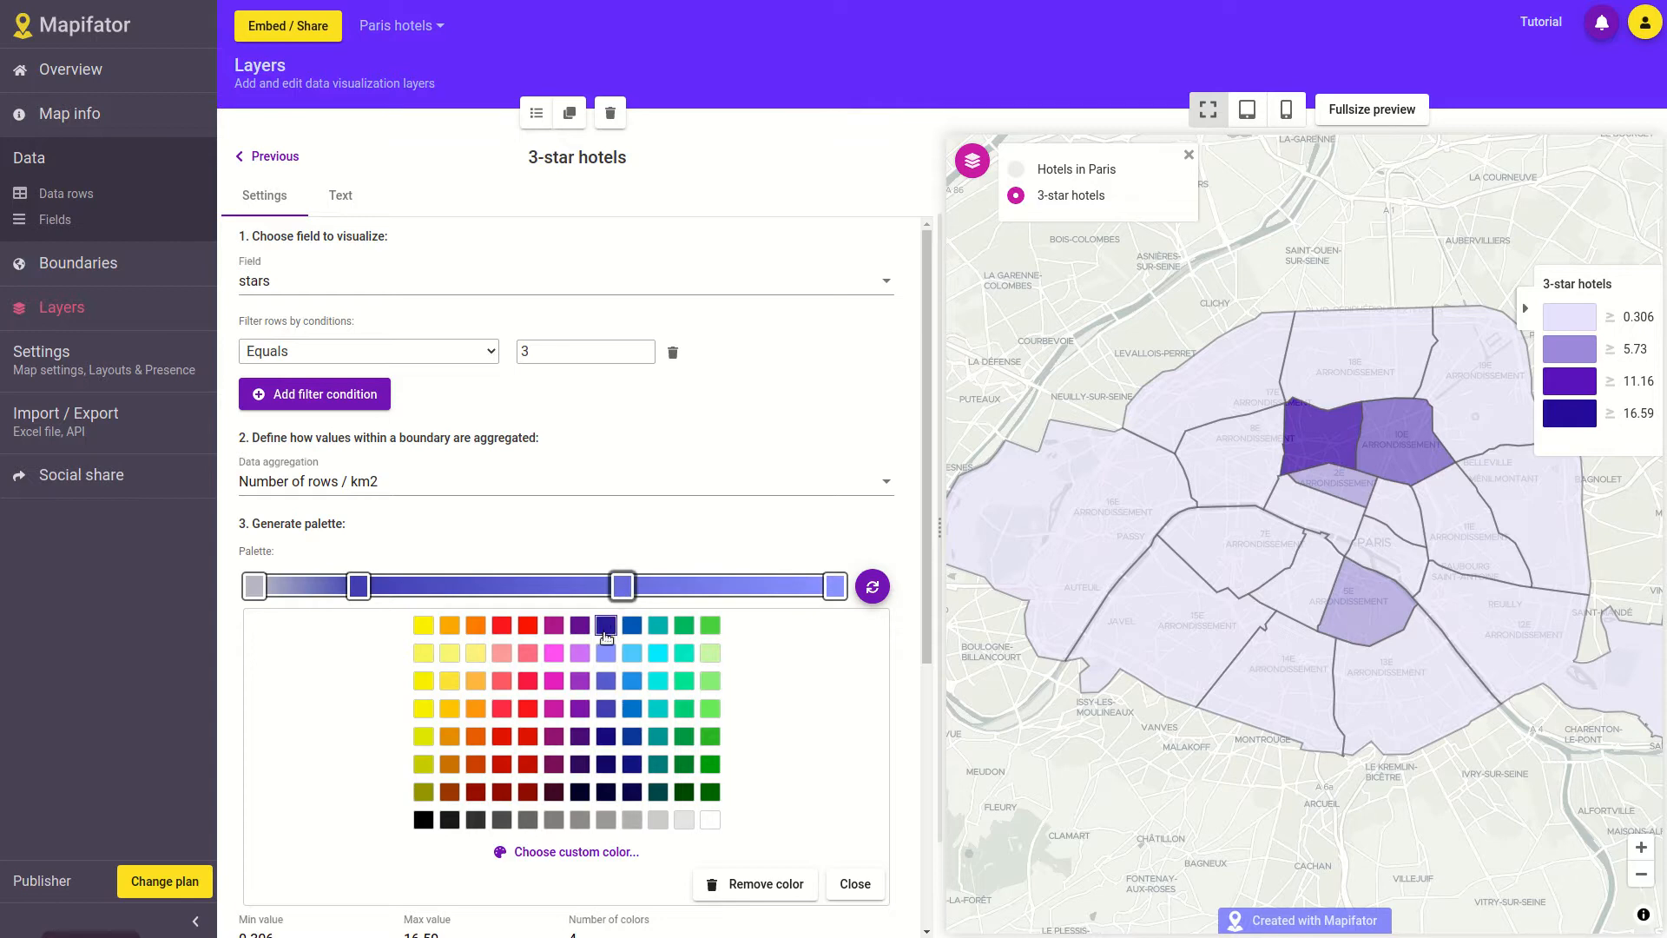
{"action": "left_click", "coordinate": [609, 682]}
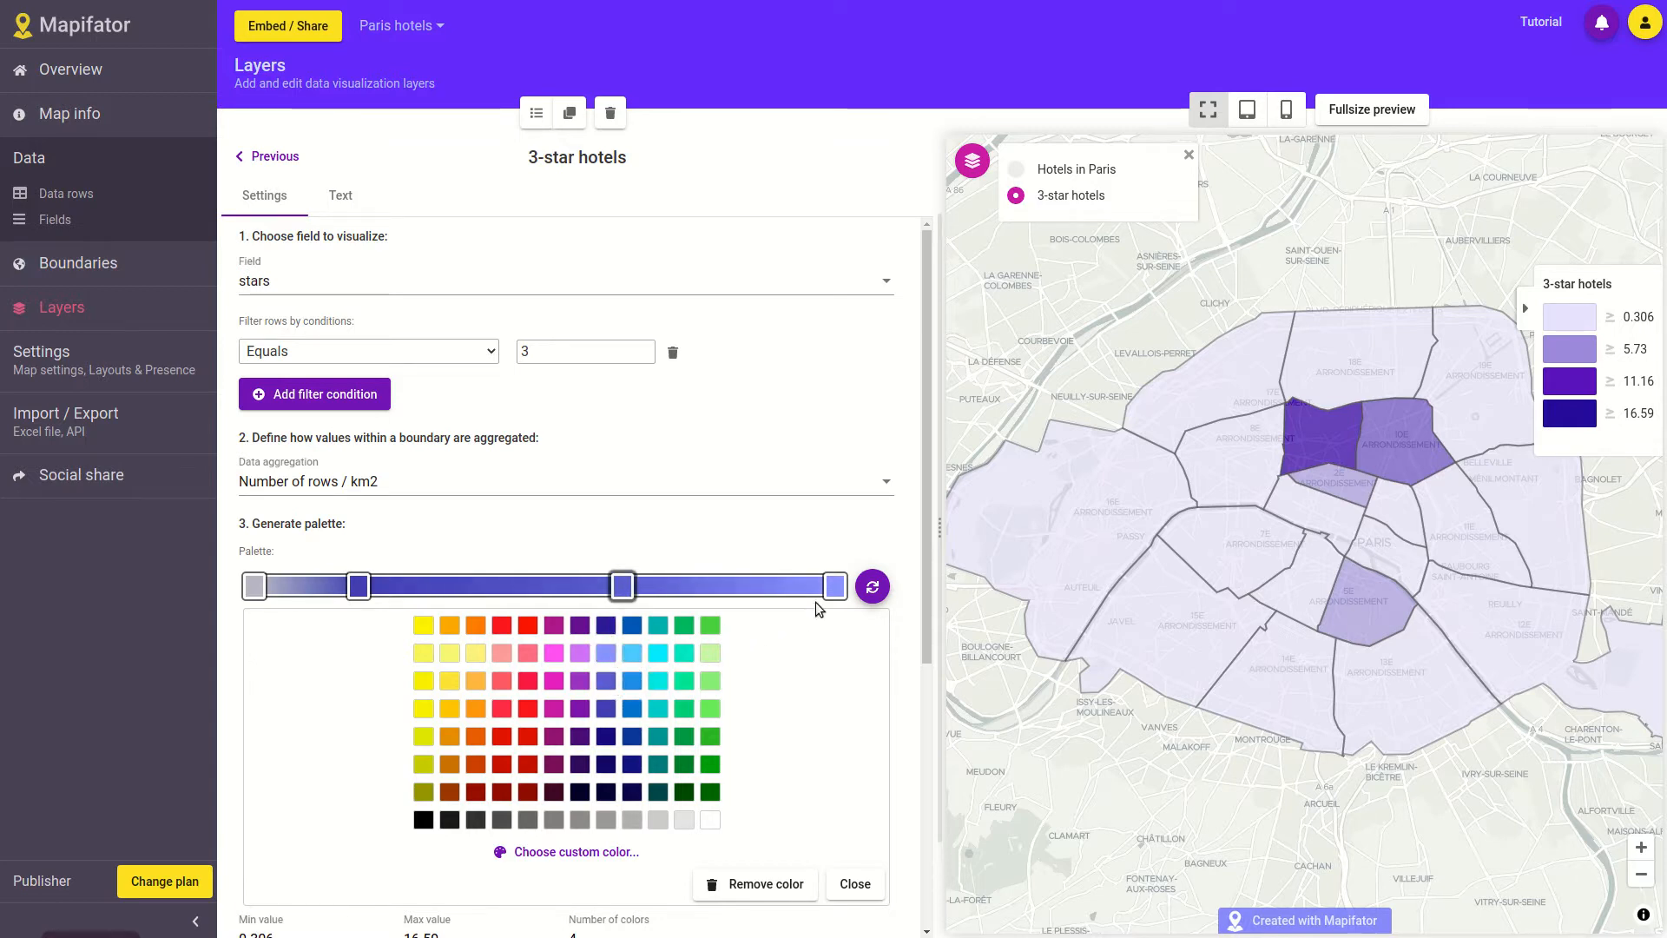
{"action": "left_click", "coordinate": [834, 586]}
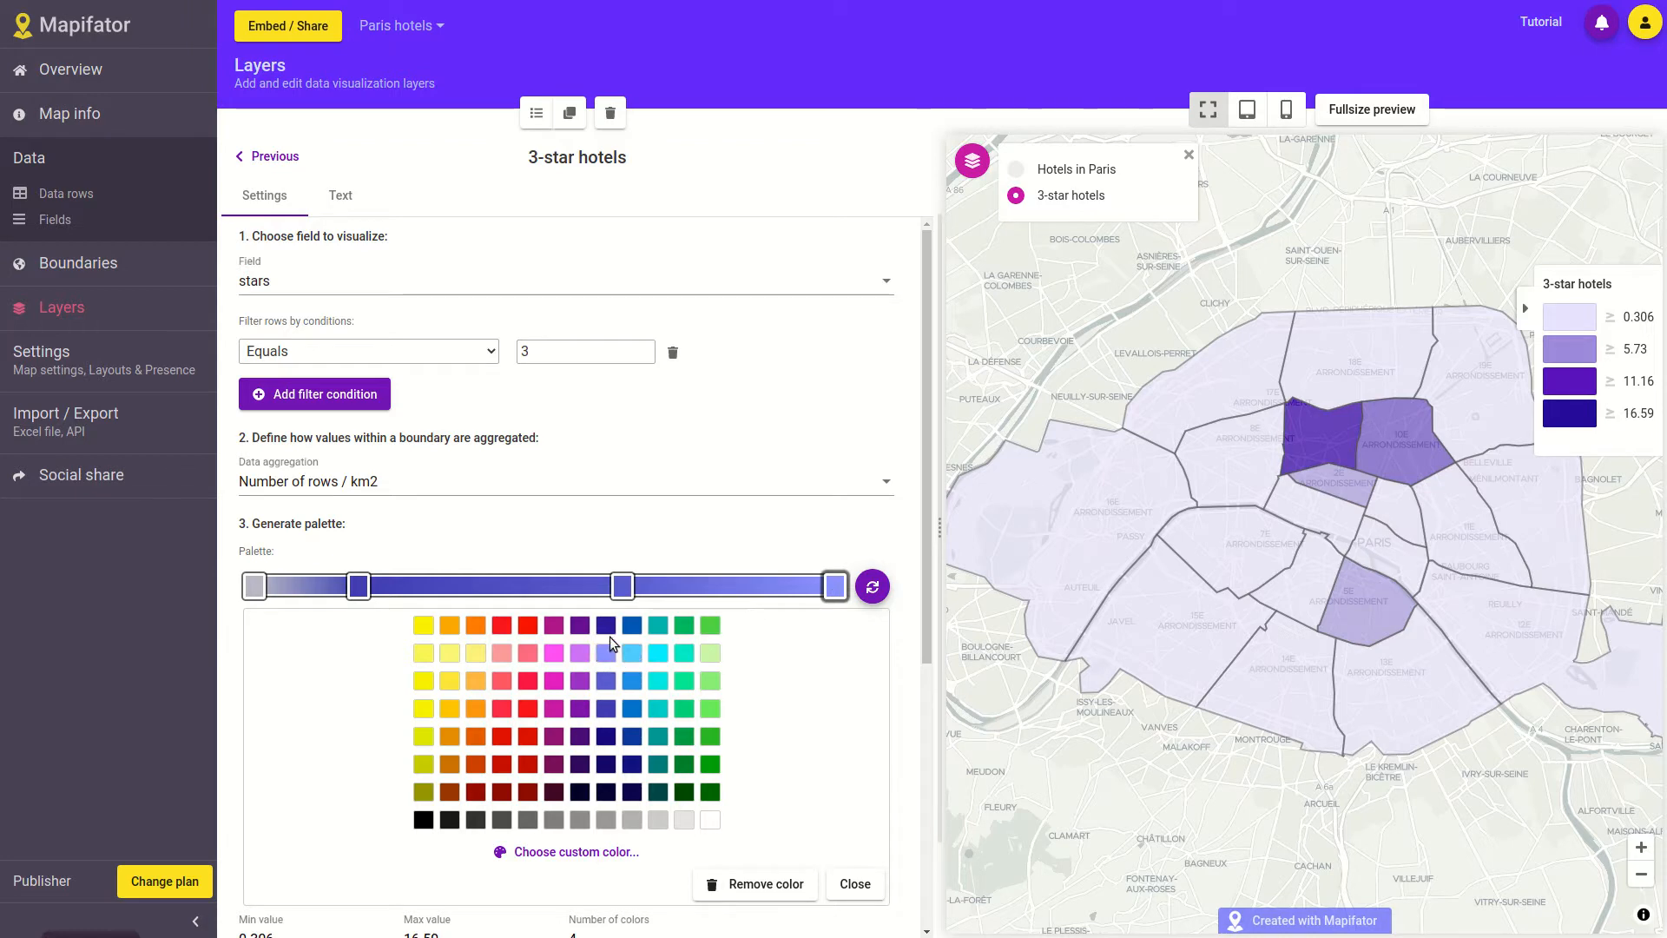
Change the first intermediate palette color to custom #606d94 and regenerate the palette steps, replacing the existing ones.
{"action": "left_click", "coordinate": [358, 586]}
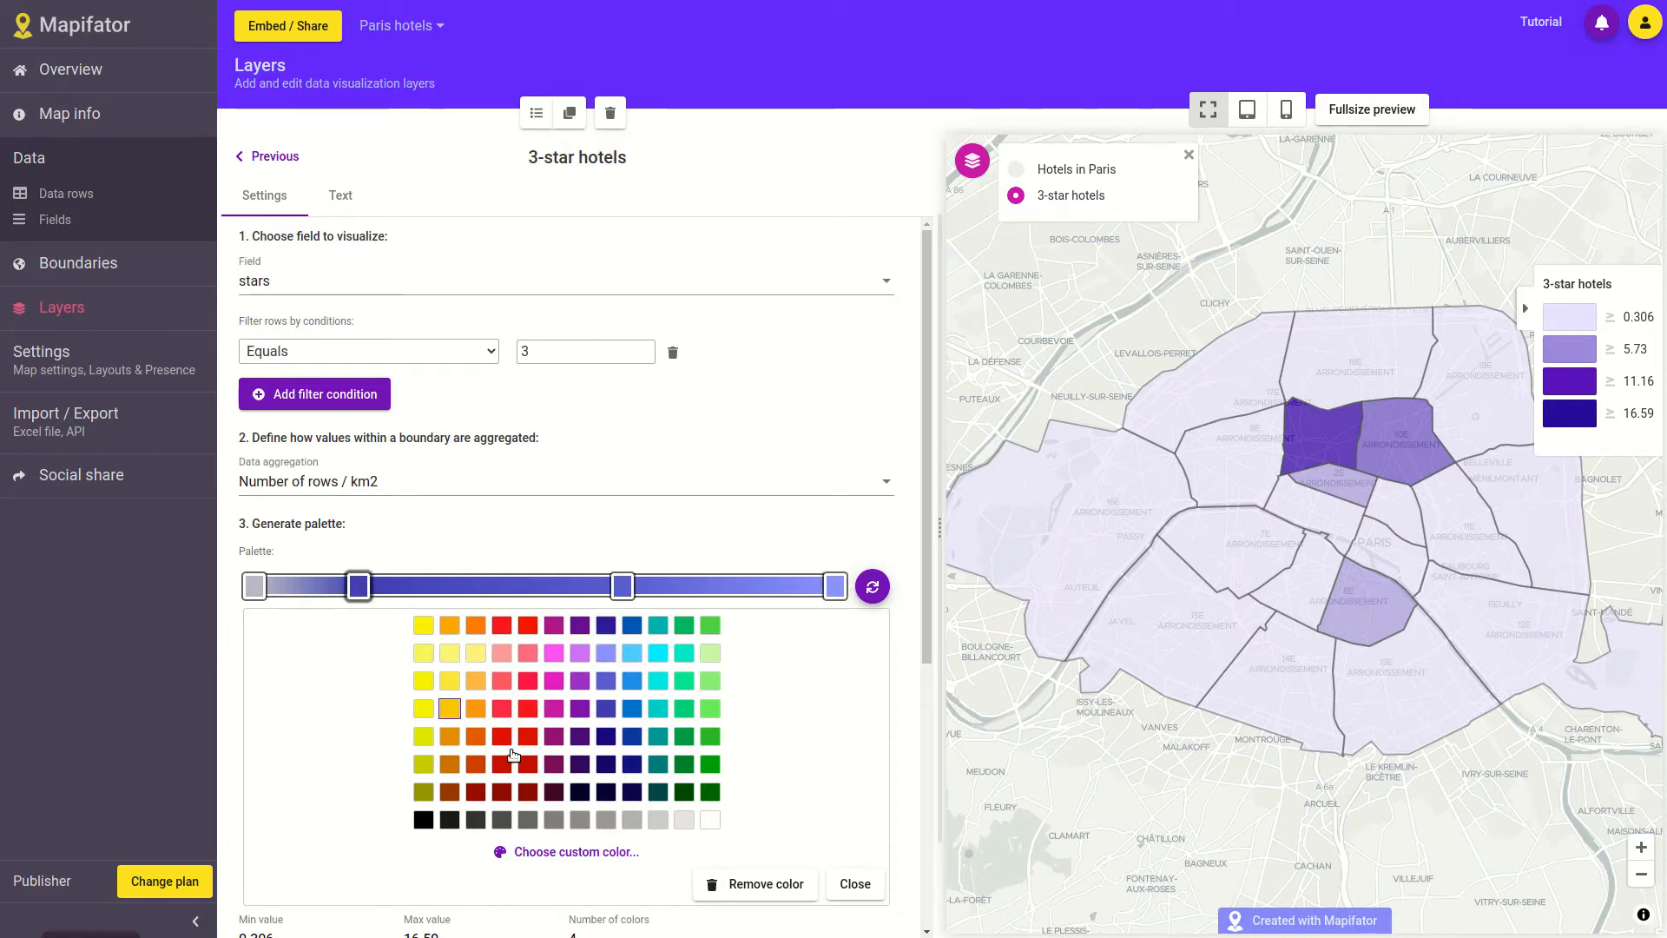
{"action": "left_click", "coordinate": [570, 852]}
{"action": "left_click", "coordinate": [550, 625]}
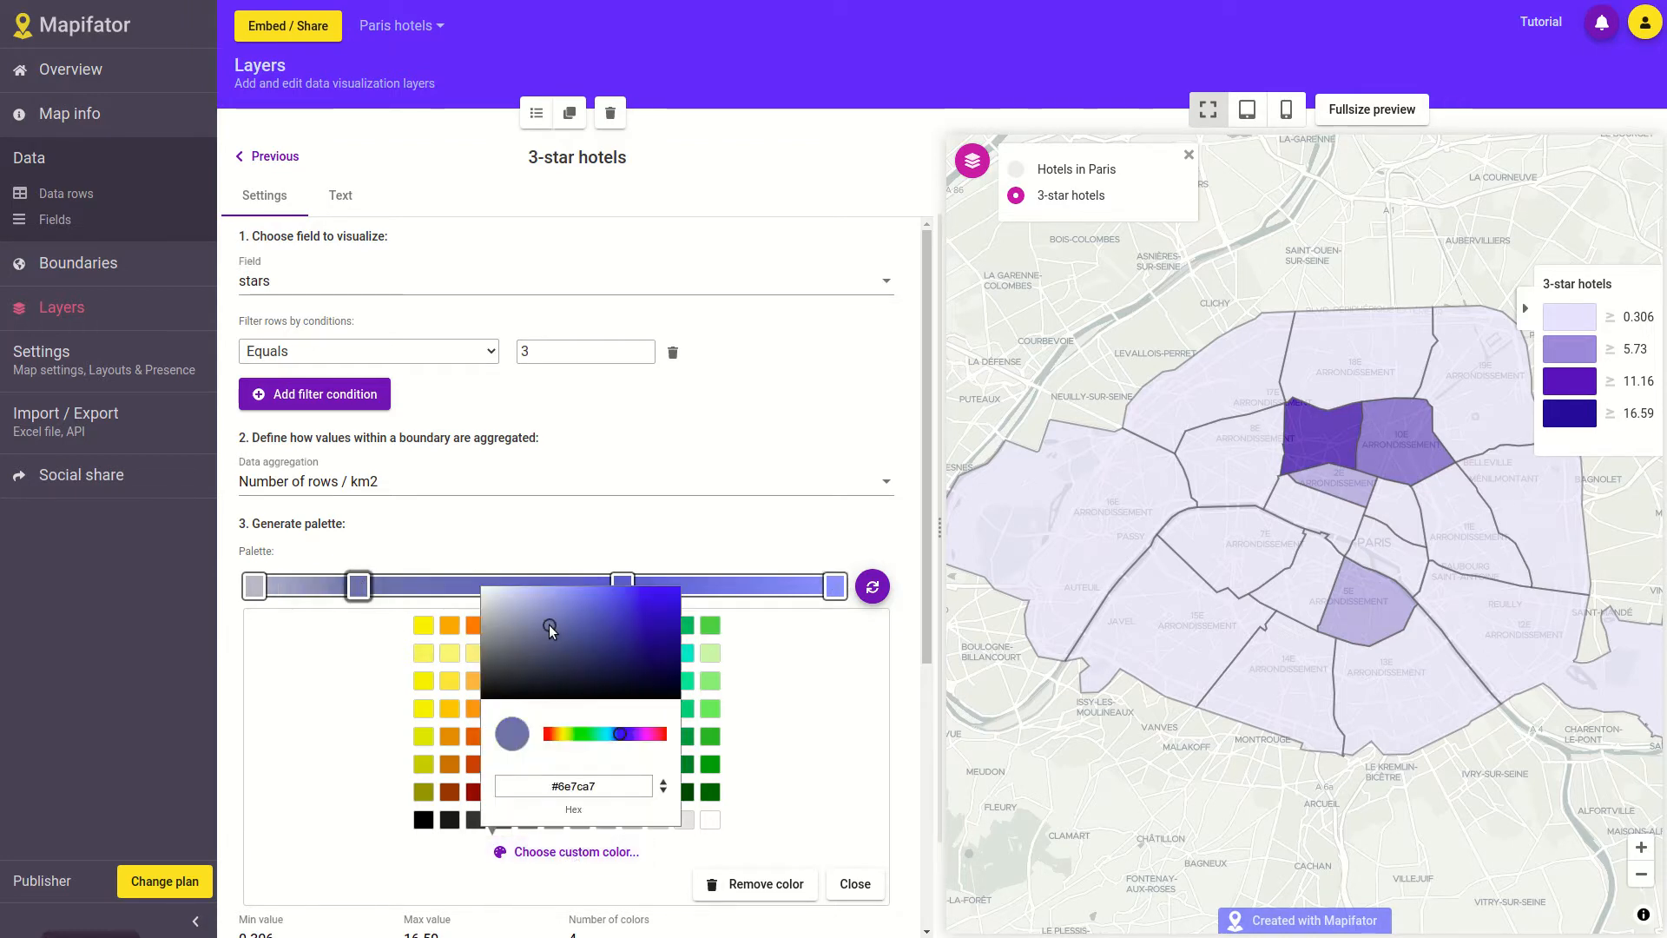
{"action": "left_click_drag", "start_coordinate": [549, 624], "coordinate": [549, 632]}
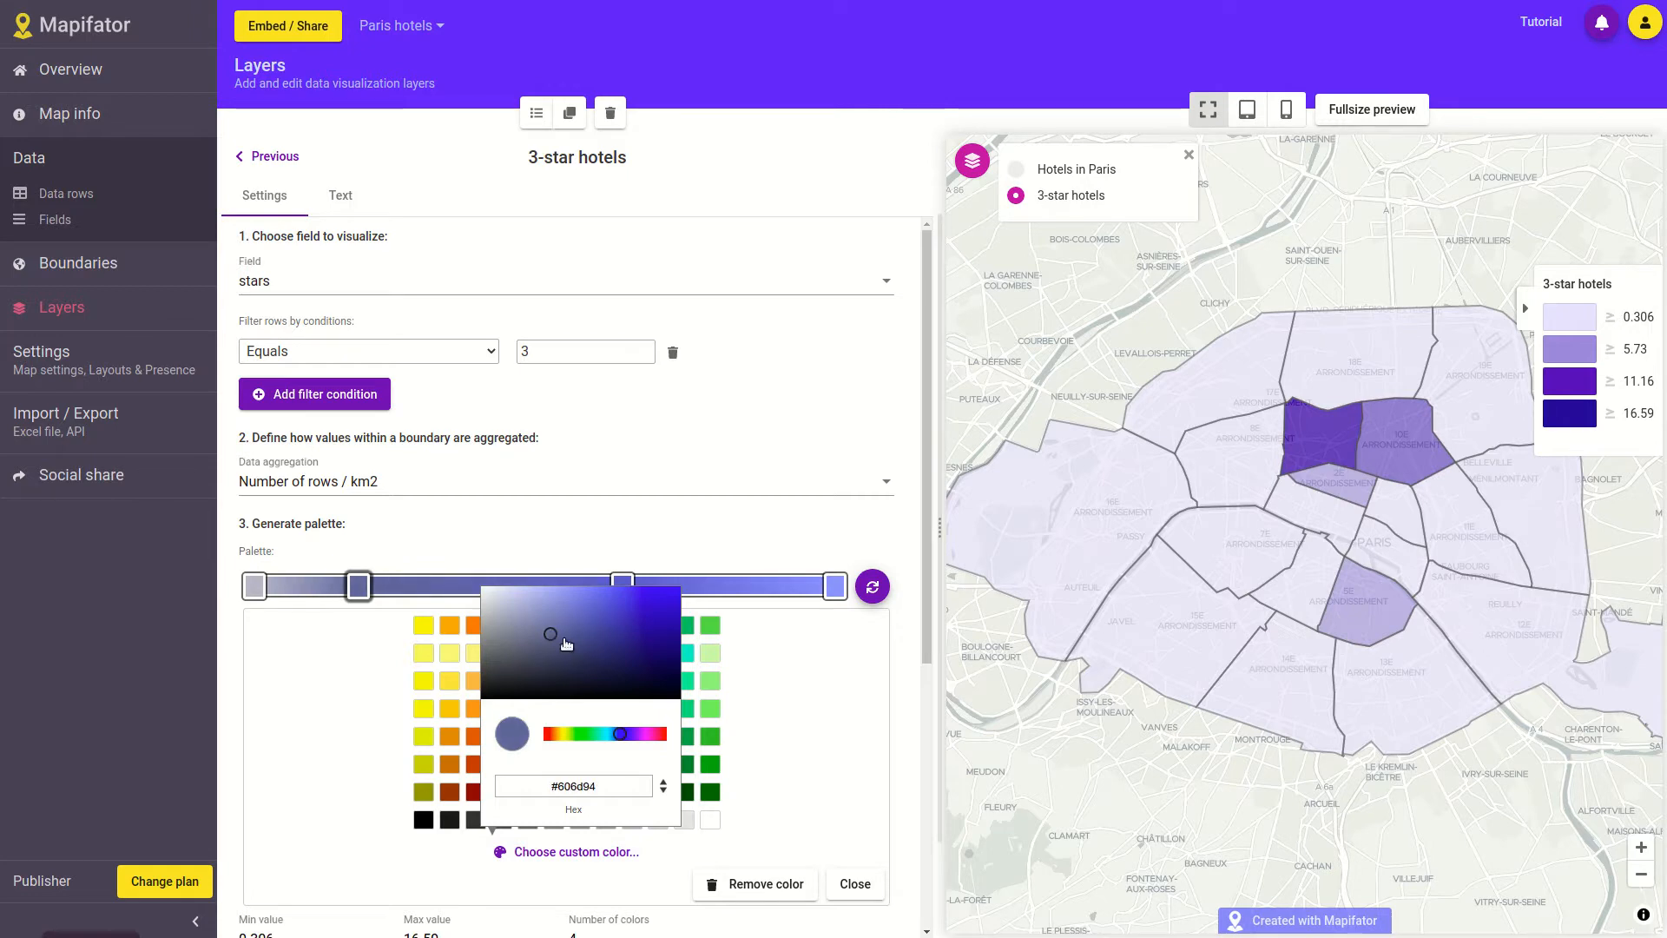
{"action": "left_click", "coordinate": [854, 884]}
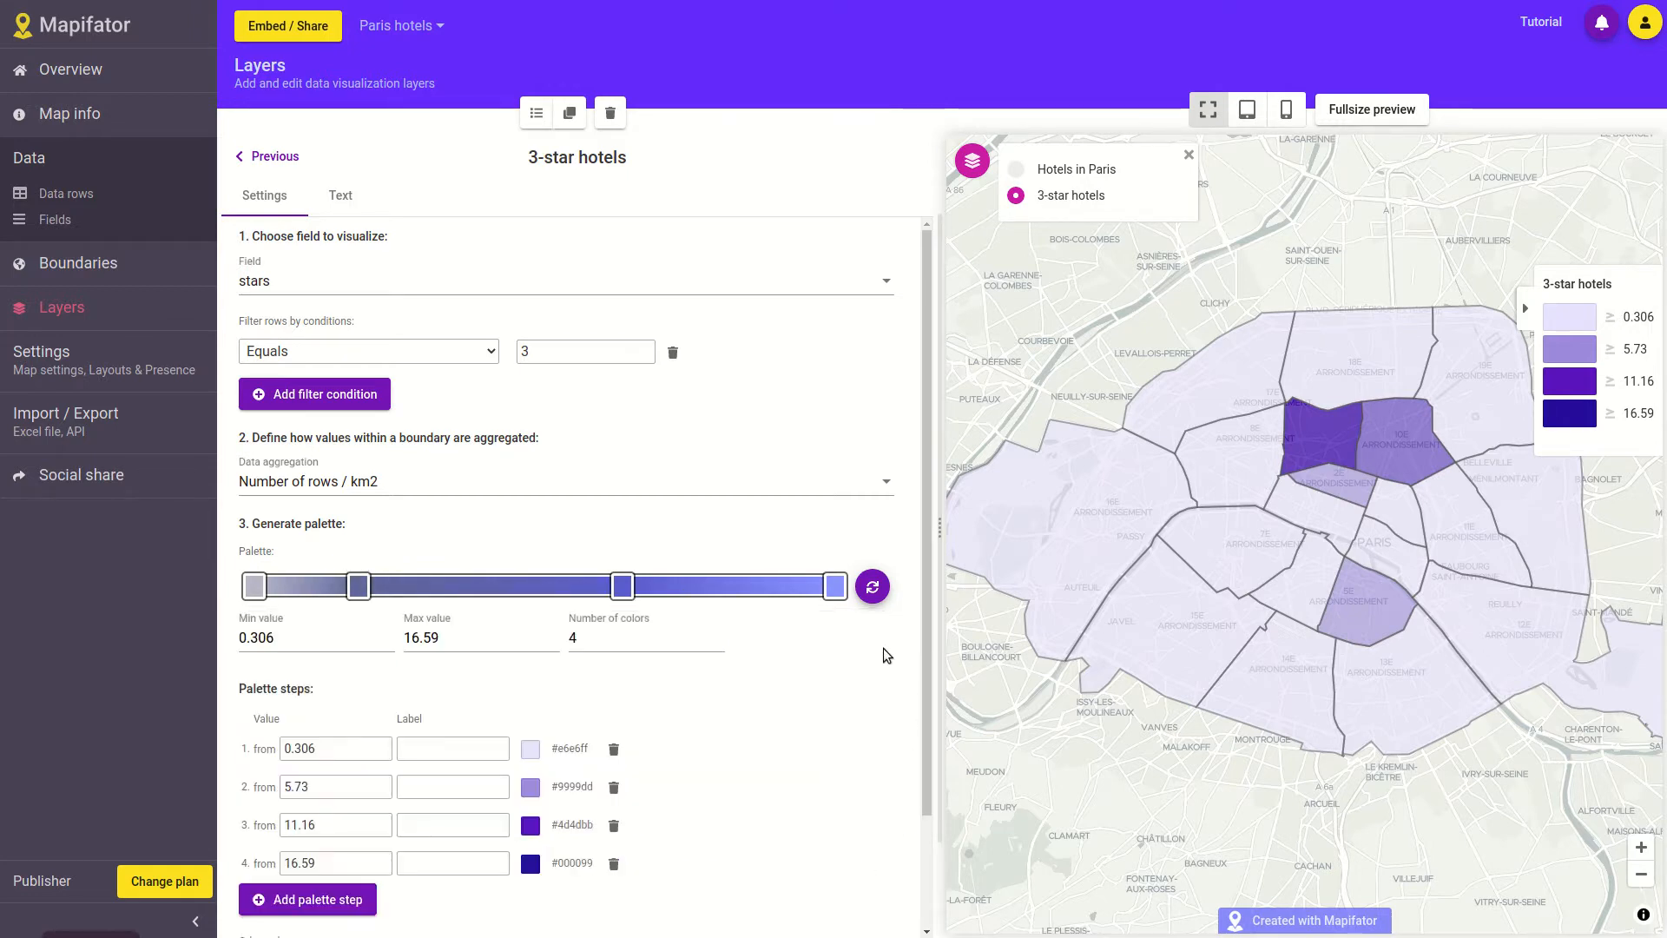
{"action": "left_click", "coordinate": [873, 595]}
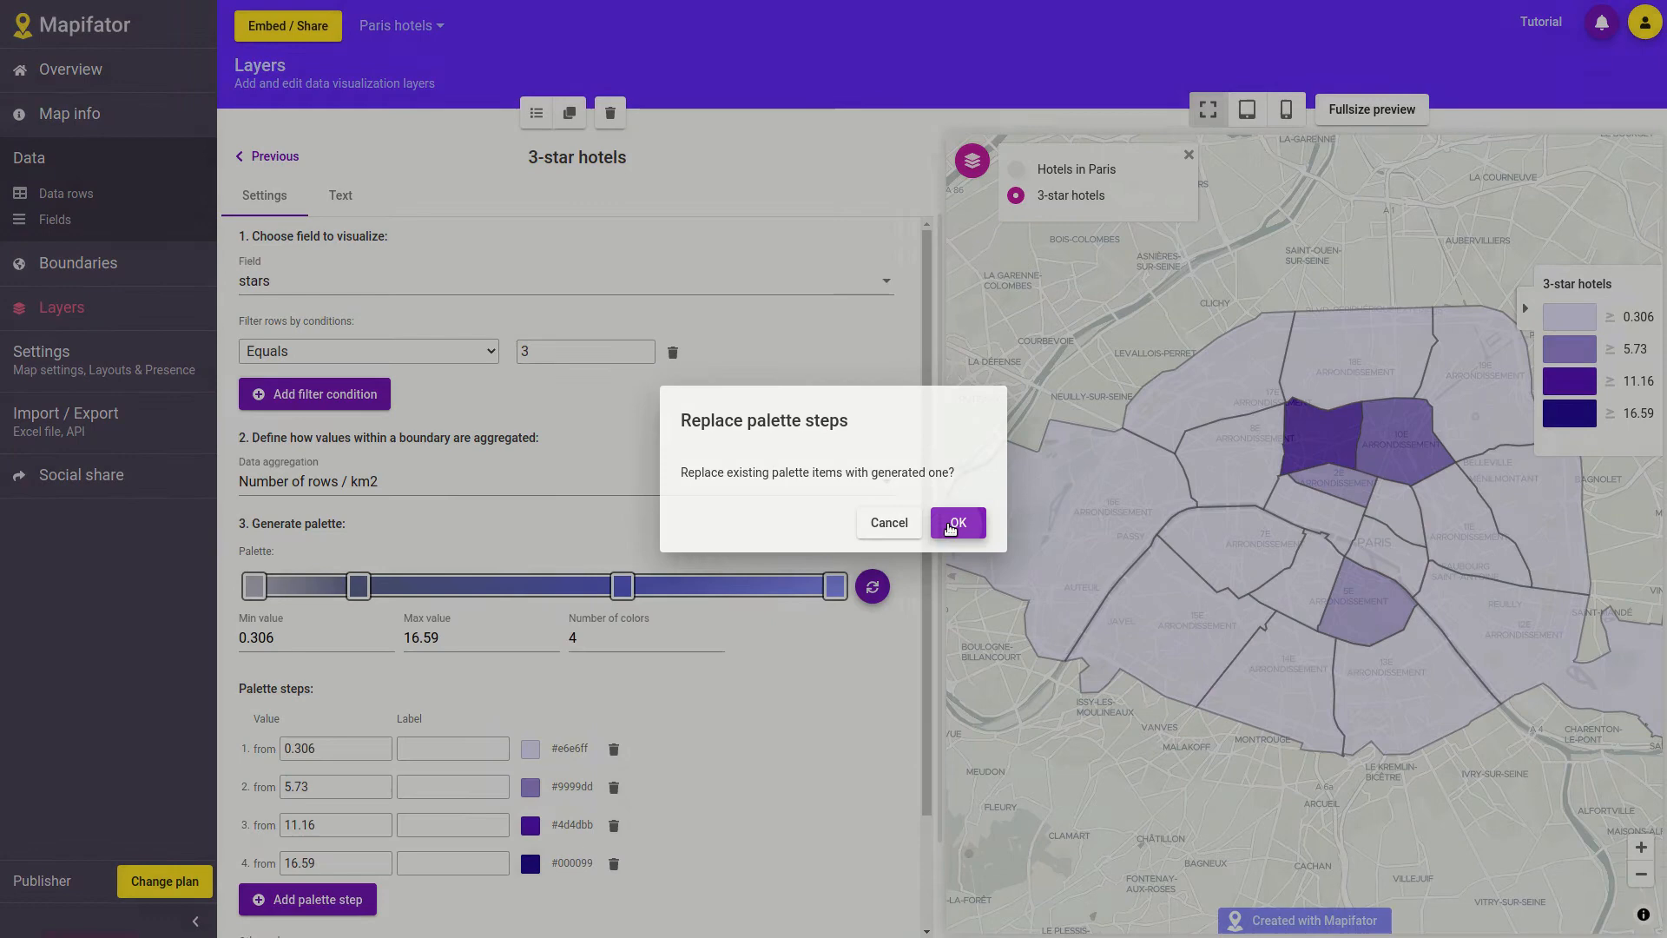
{"action": "left_click", "coordinate": [951, 527]}
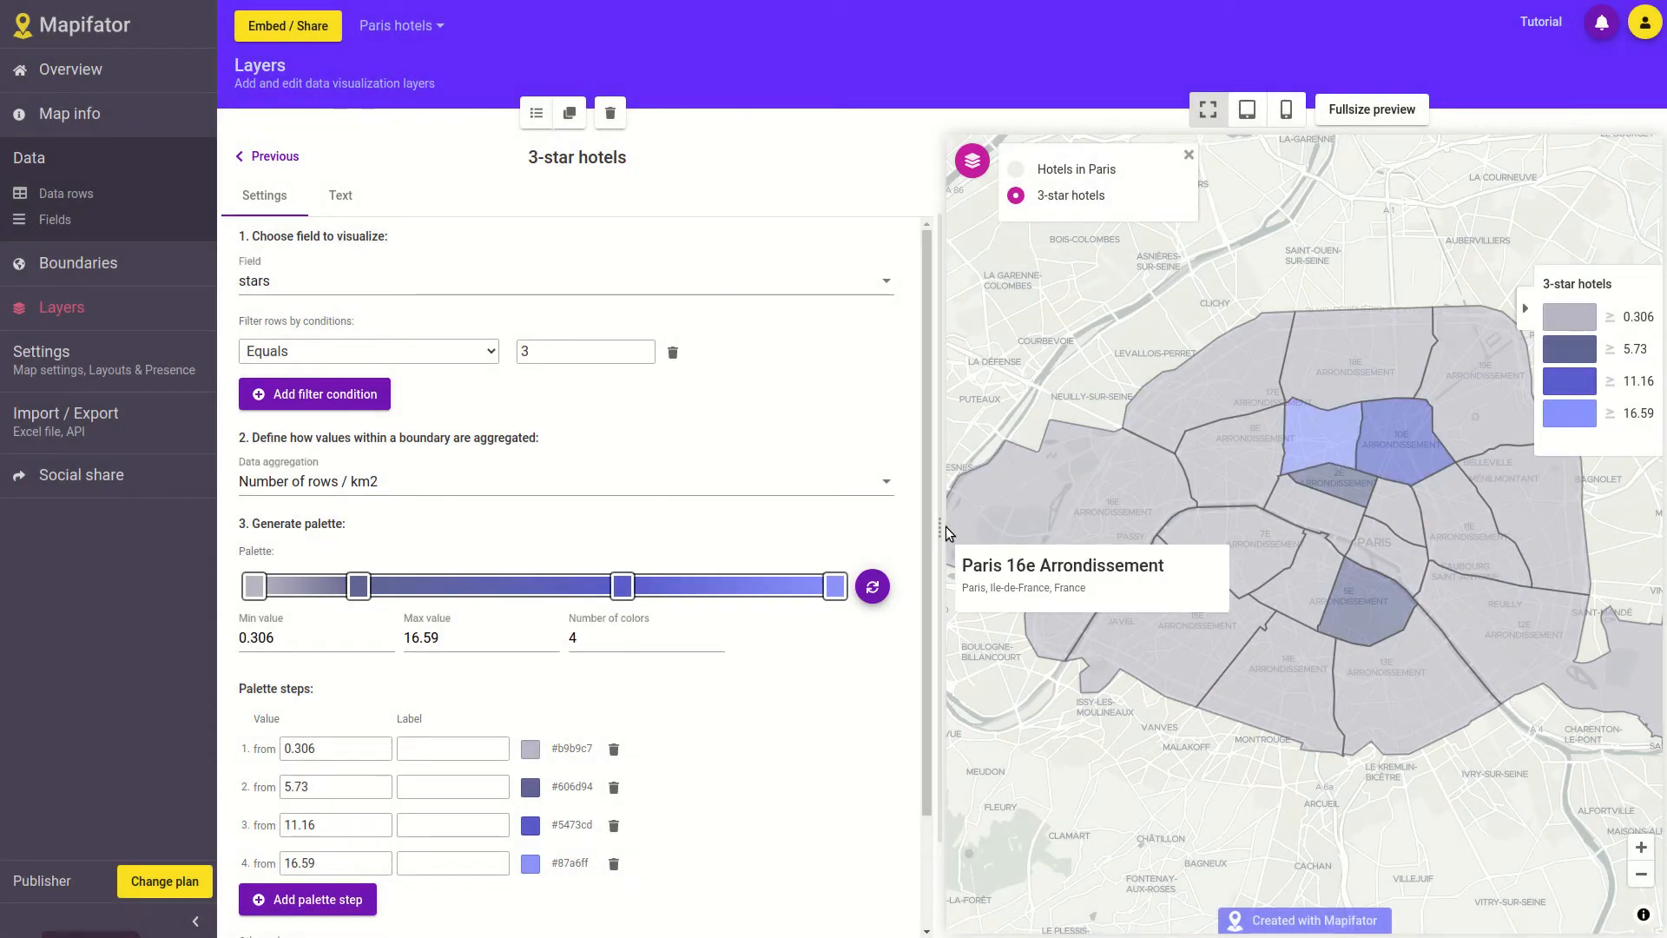
Set the color of the second palette step to the custom grey-blue #788099.
{"action": "scroll", "coordinate": [790, 739], "scroll_direction": "down", "scroll_amount": 2}
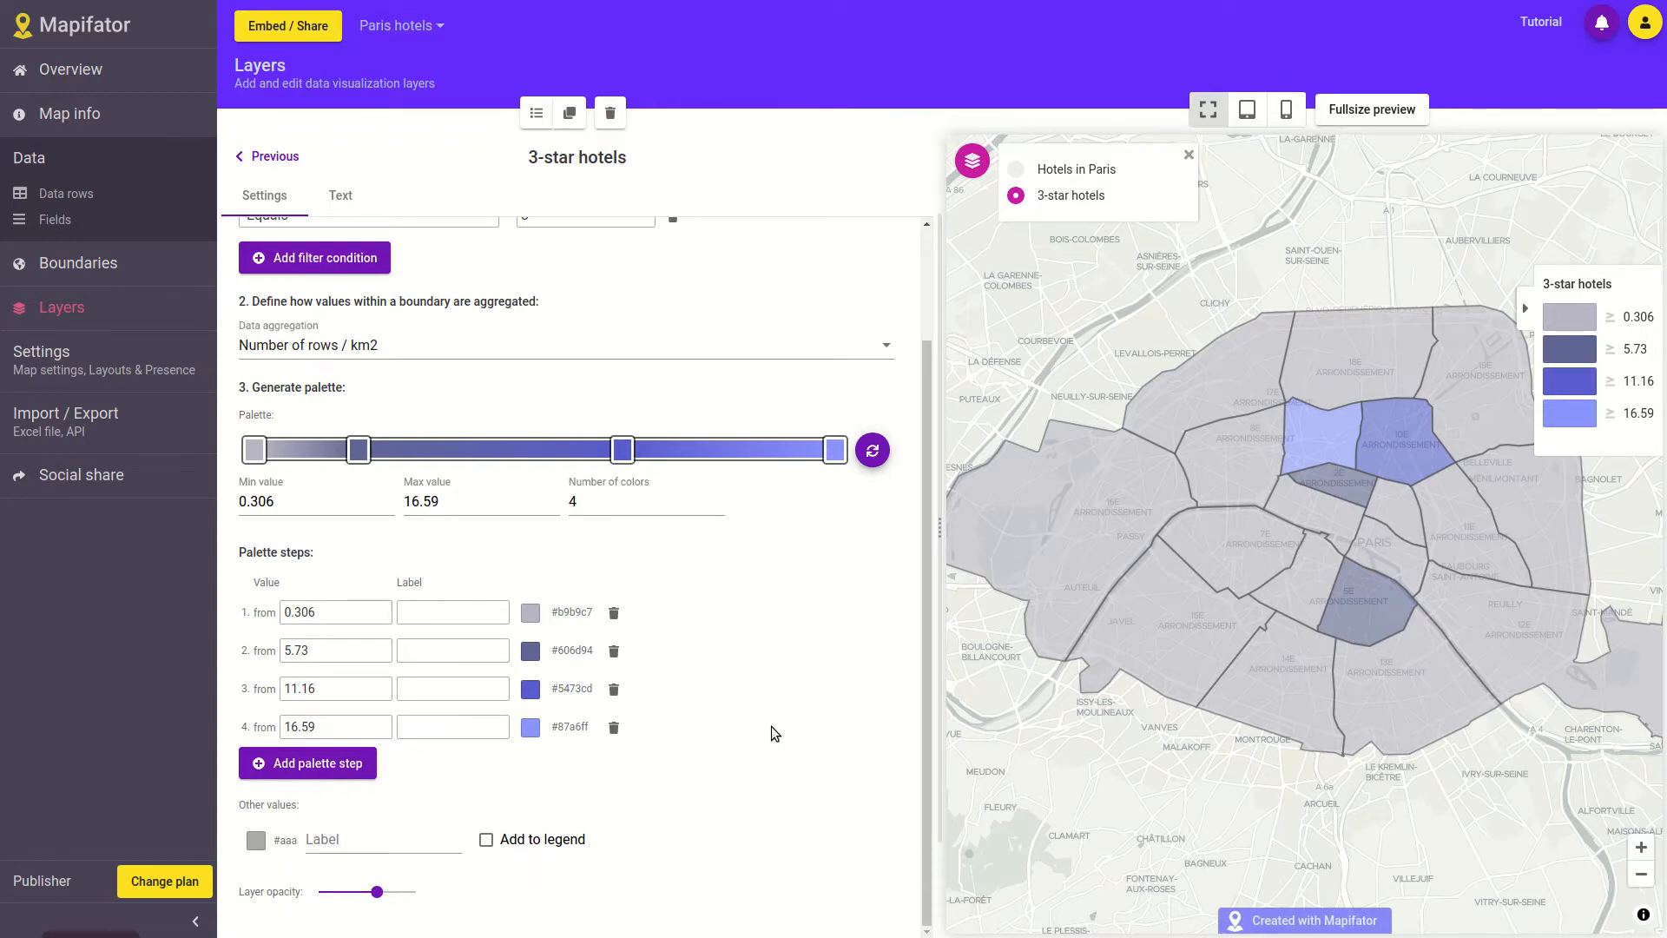
{"action": "left_click", "coordinate": [539, 658]}
{"action": "left_click", "coordinate": [569, 436]}
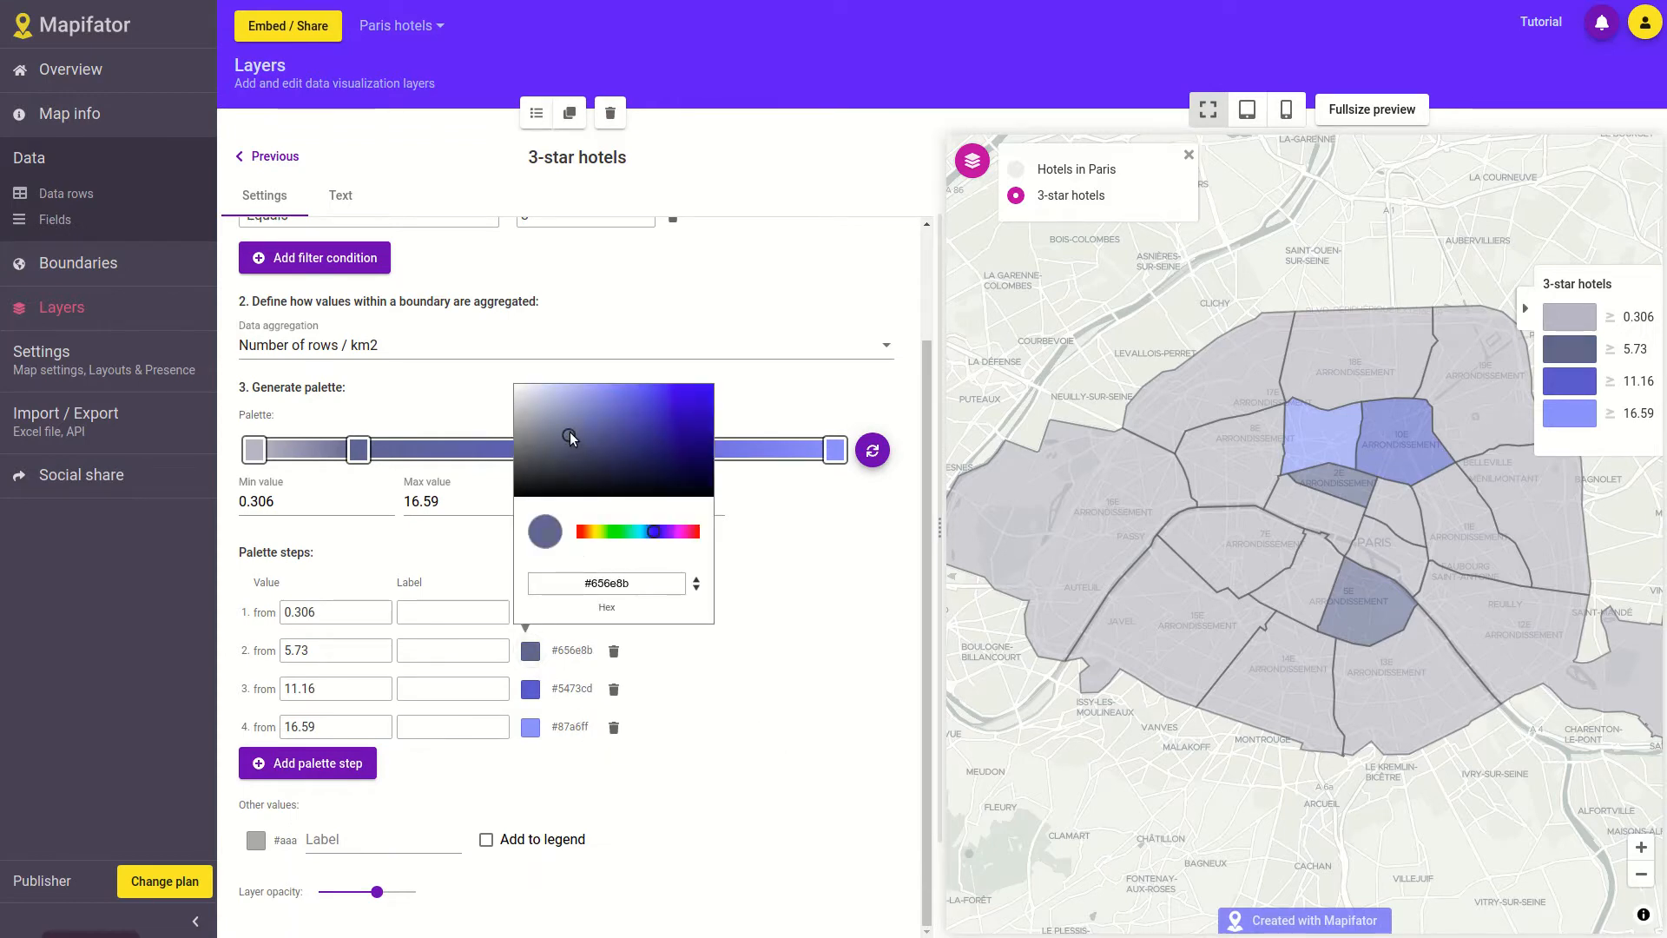
{"action": "left_click", "coordinate": [576, 410]}
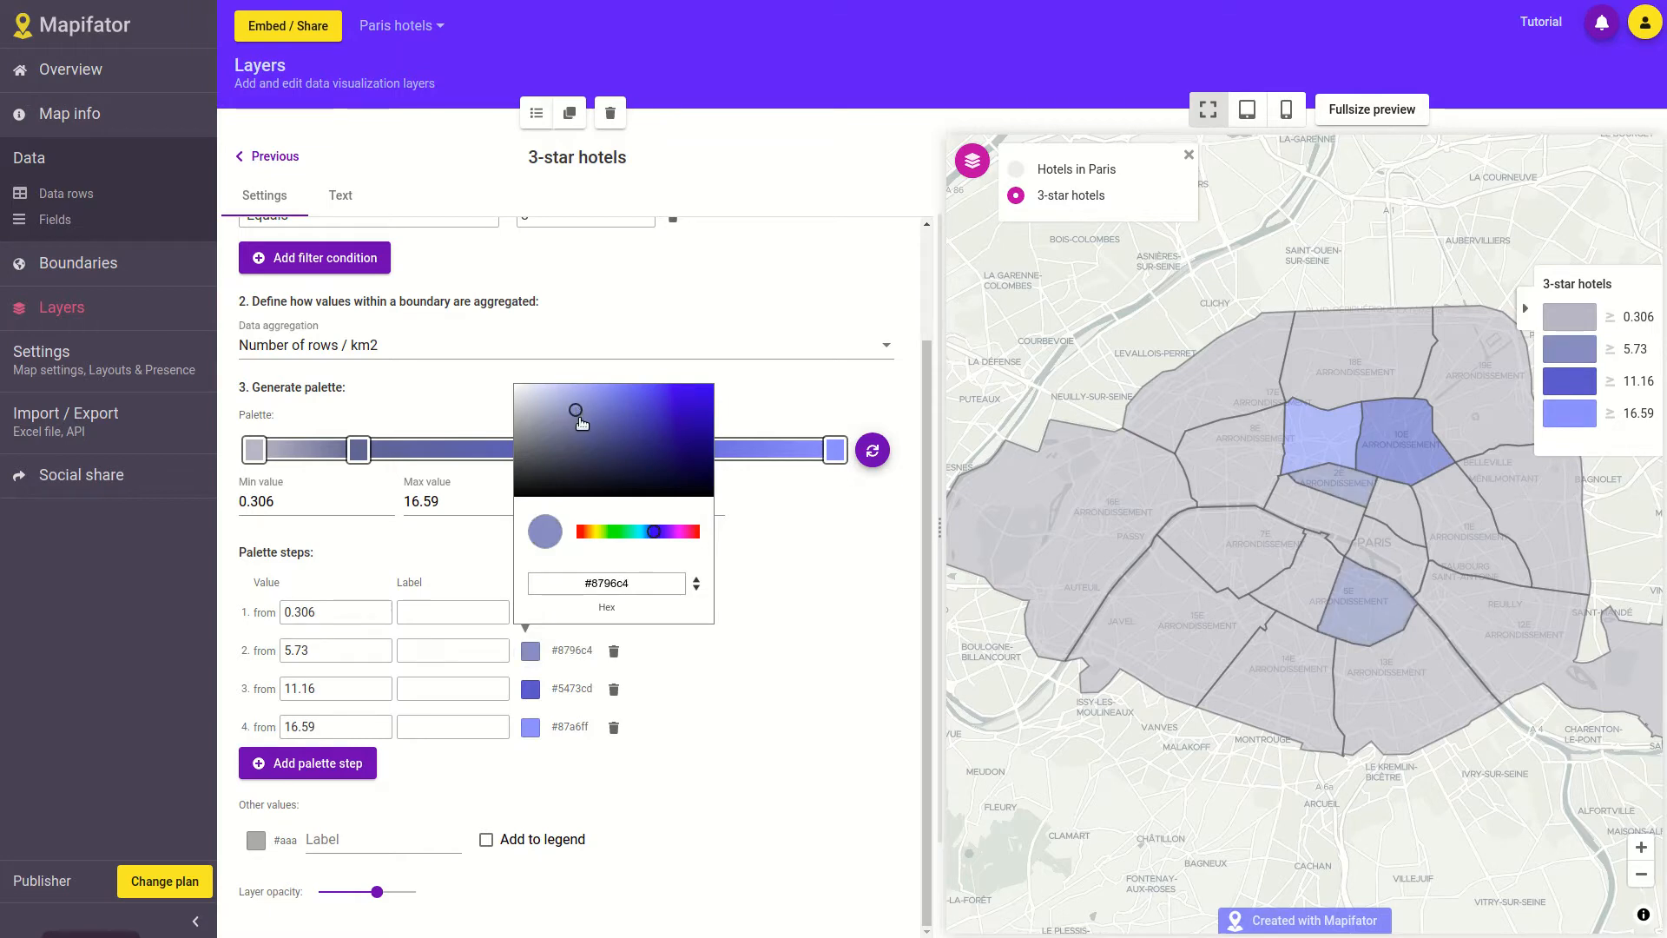
{"action": "left_click_drag", "start_coordinate": [578, 421], "coordinate": [561, 426]}
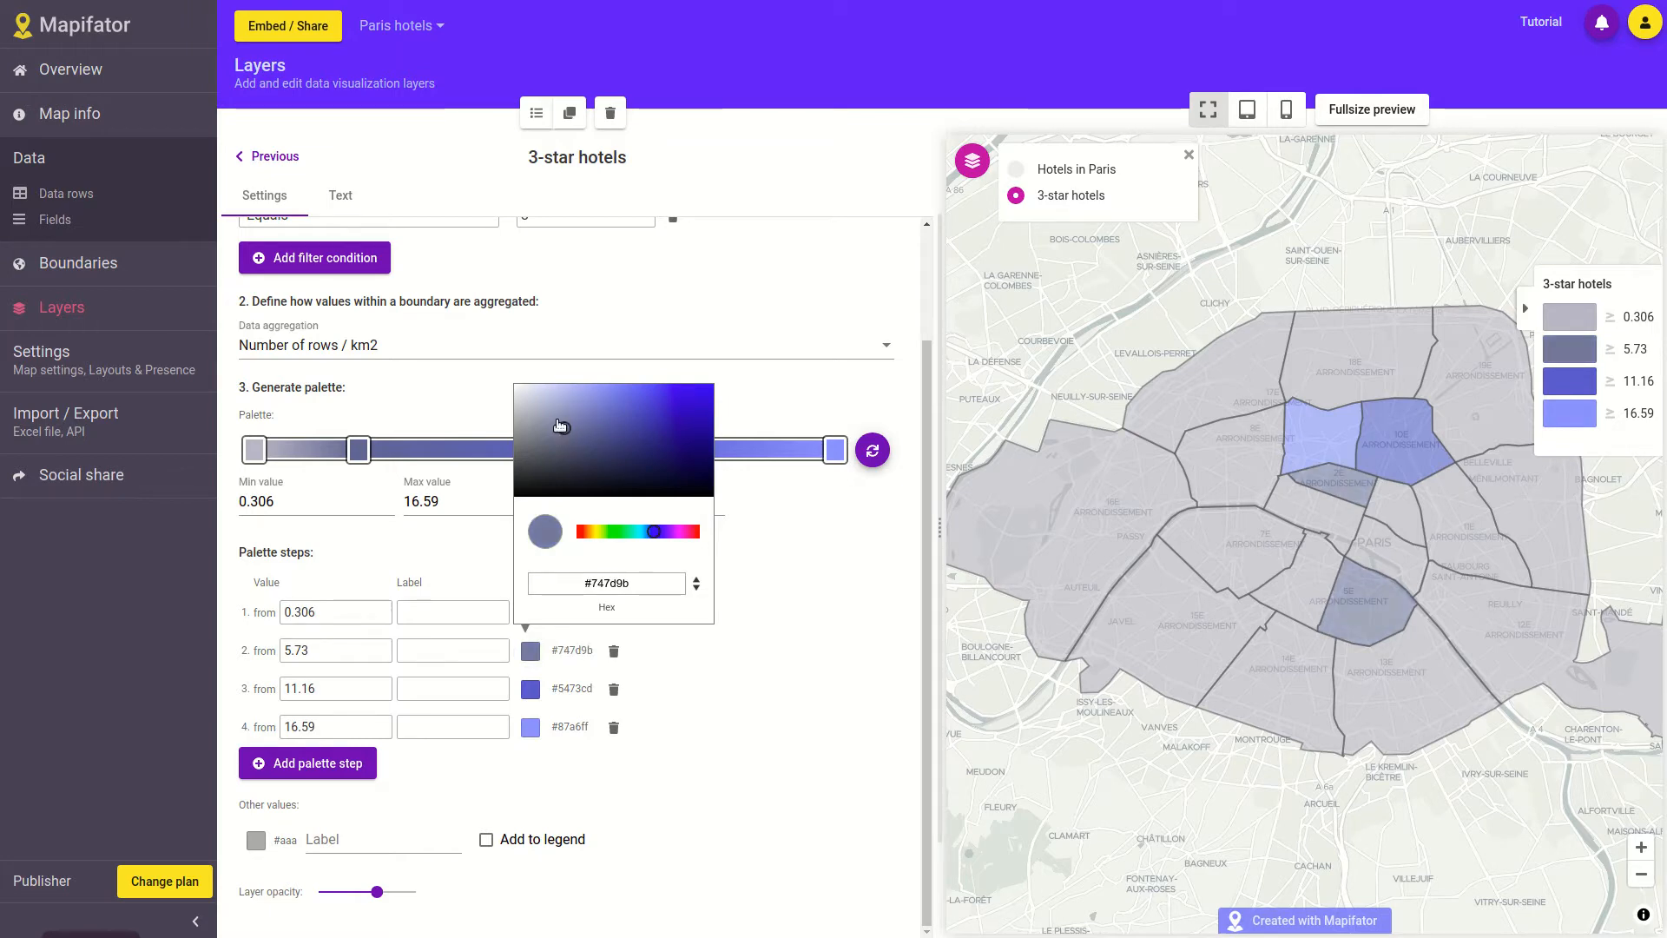
{"action": "left_click", "coordinate": [555, 424]}
{"action": "left_click", "coordinate": [557, 429]}
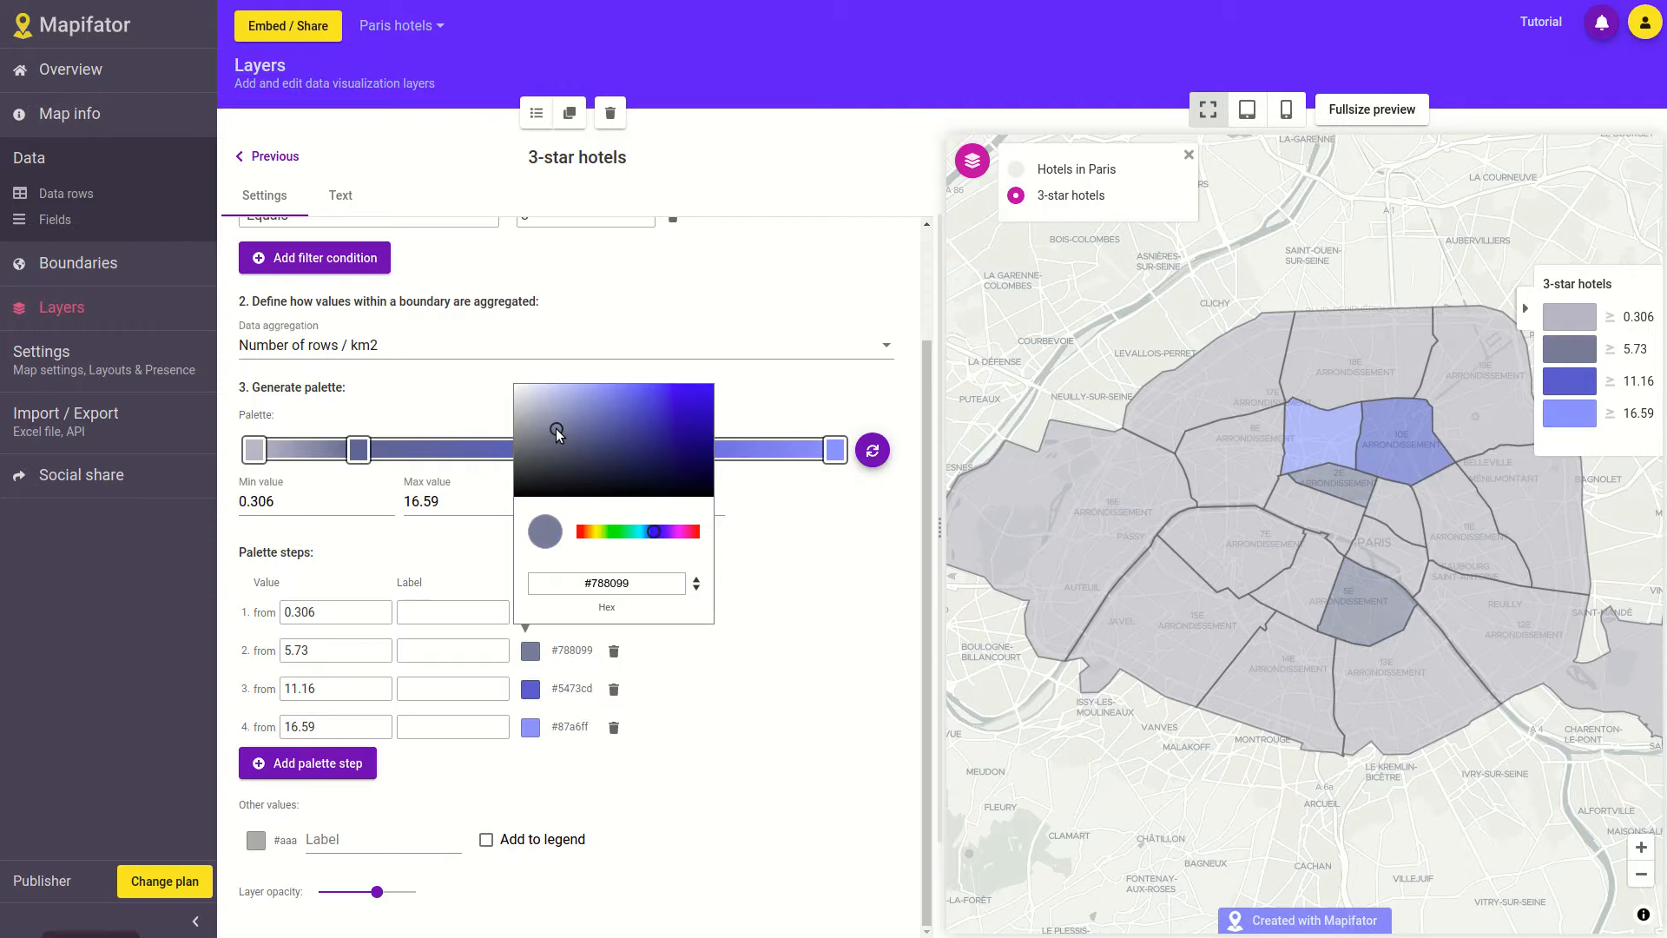
{"action": "left_click", "coordinate": [748, 634]}
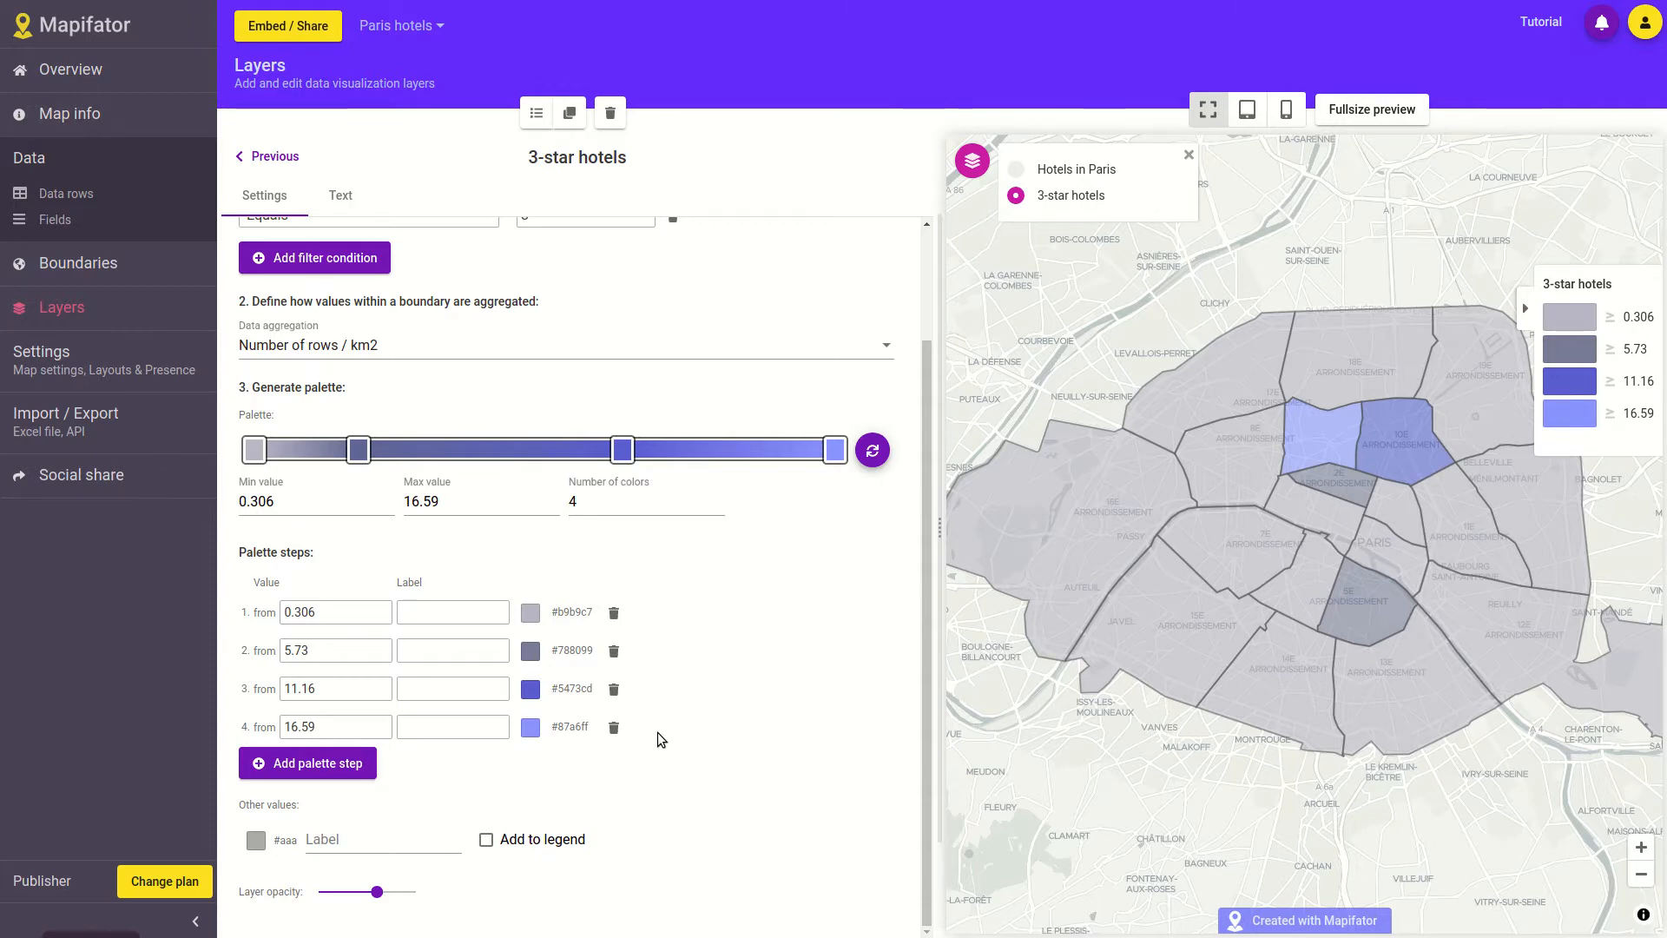
Label the four palette steps in order: "Too fewer options", "There is a choice", "Good choice" and "A lot of options".
{"action": "left_click", "coordinate": [439, 613]}
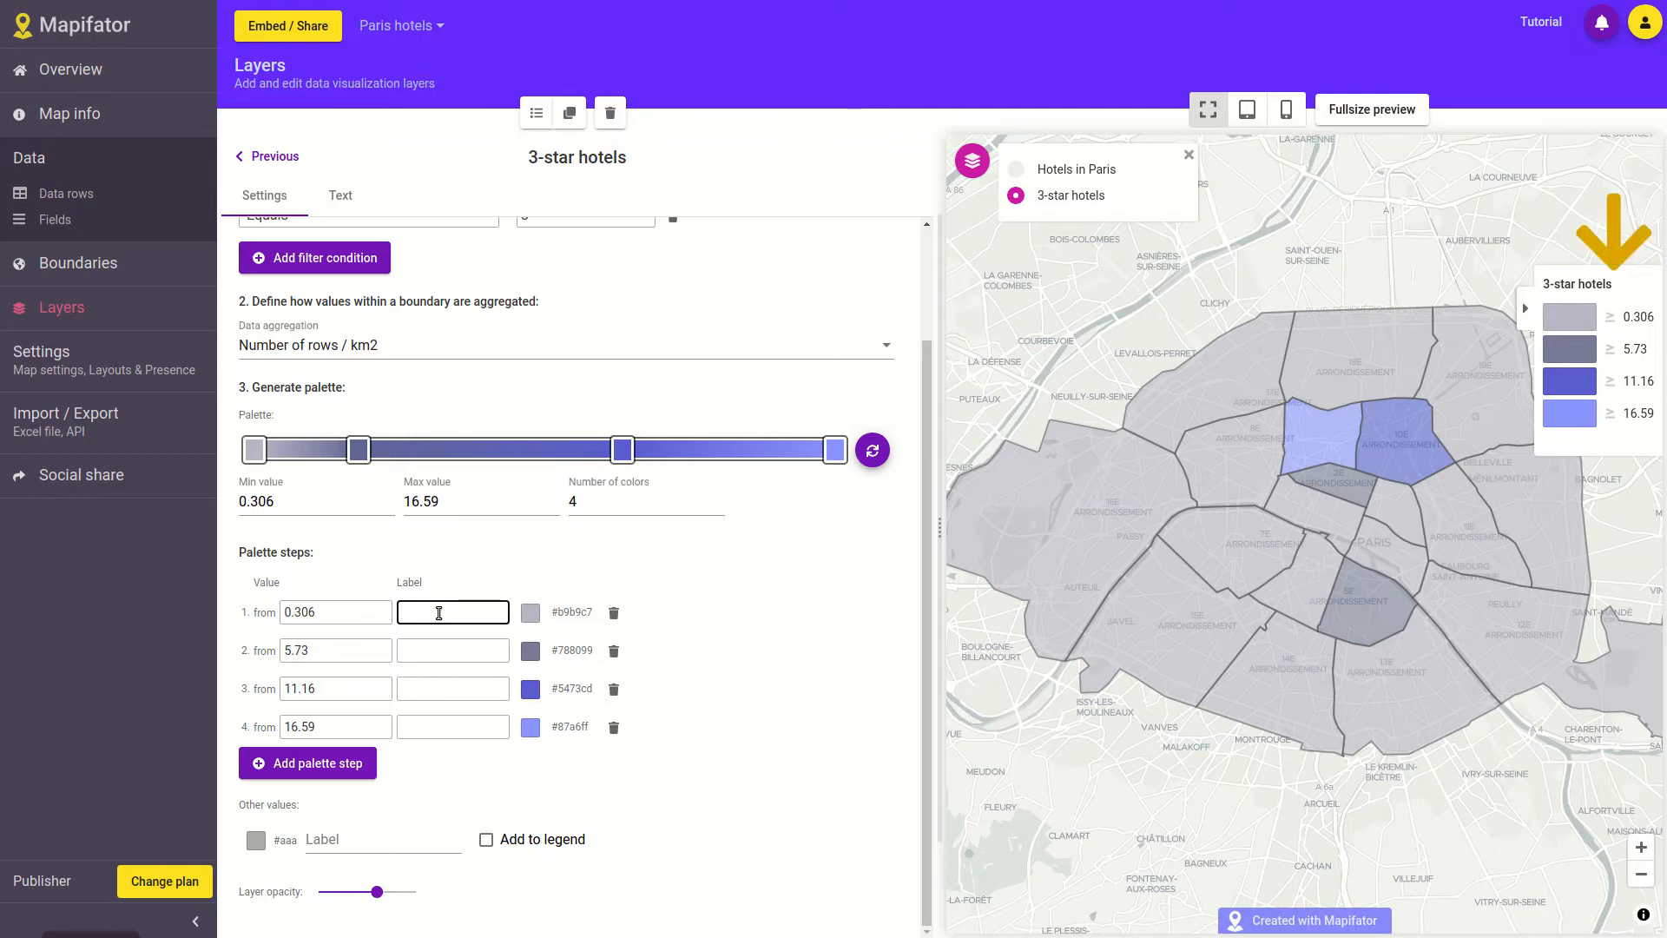
{"action": "type", "text": "Too fewer "}
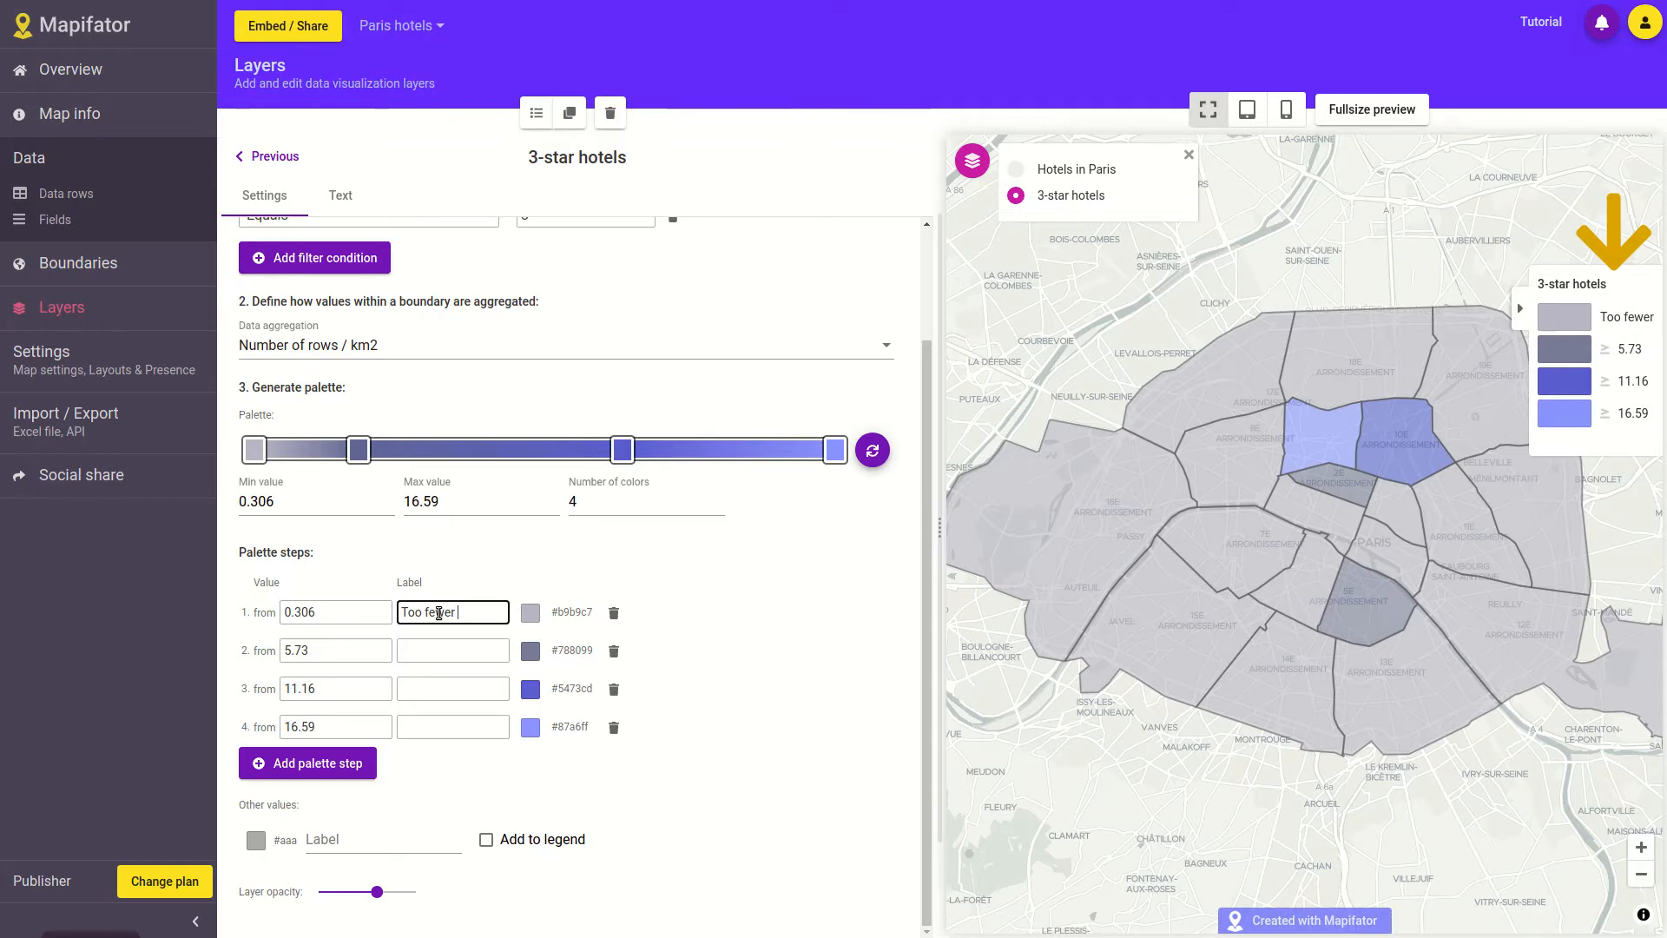
{"action": "type", "text": "options"}
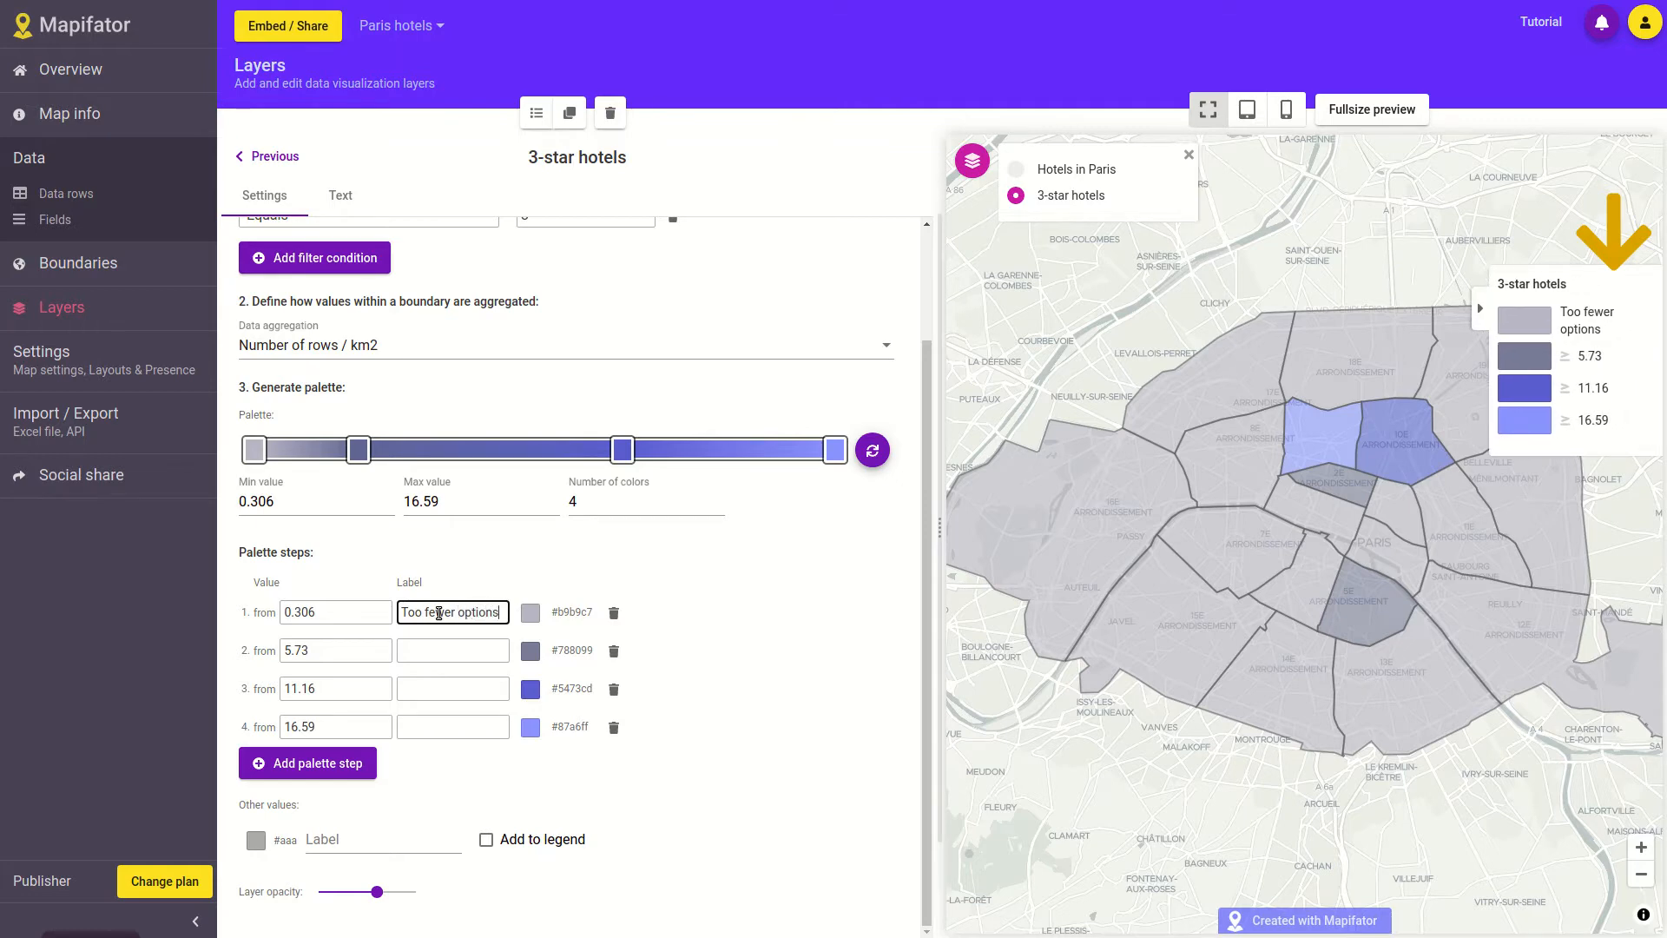
{"action": "left_click", "coordinate": [451, 651]}
{"action": "type", "text": "There is"}
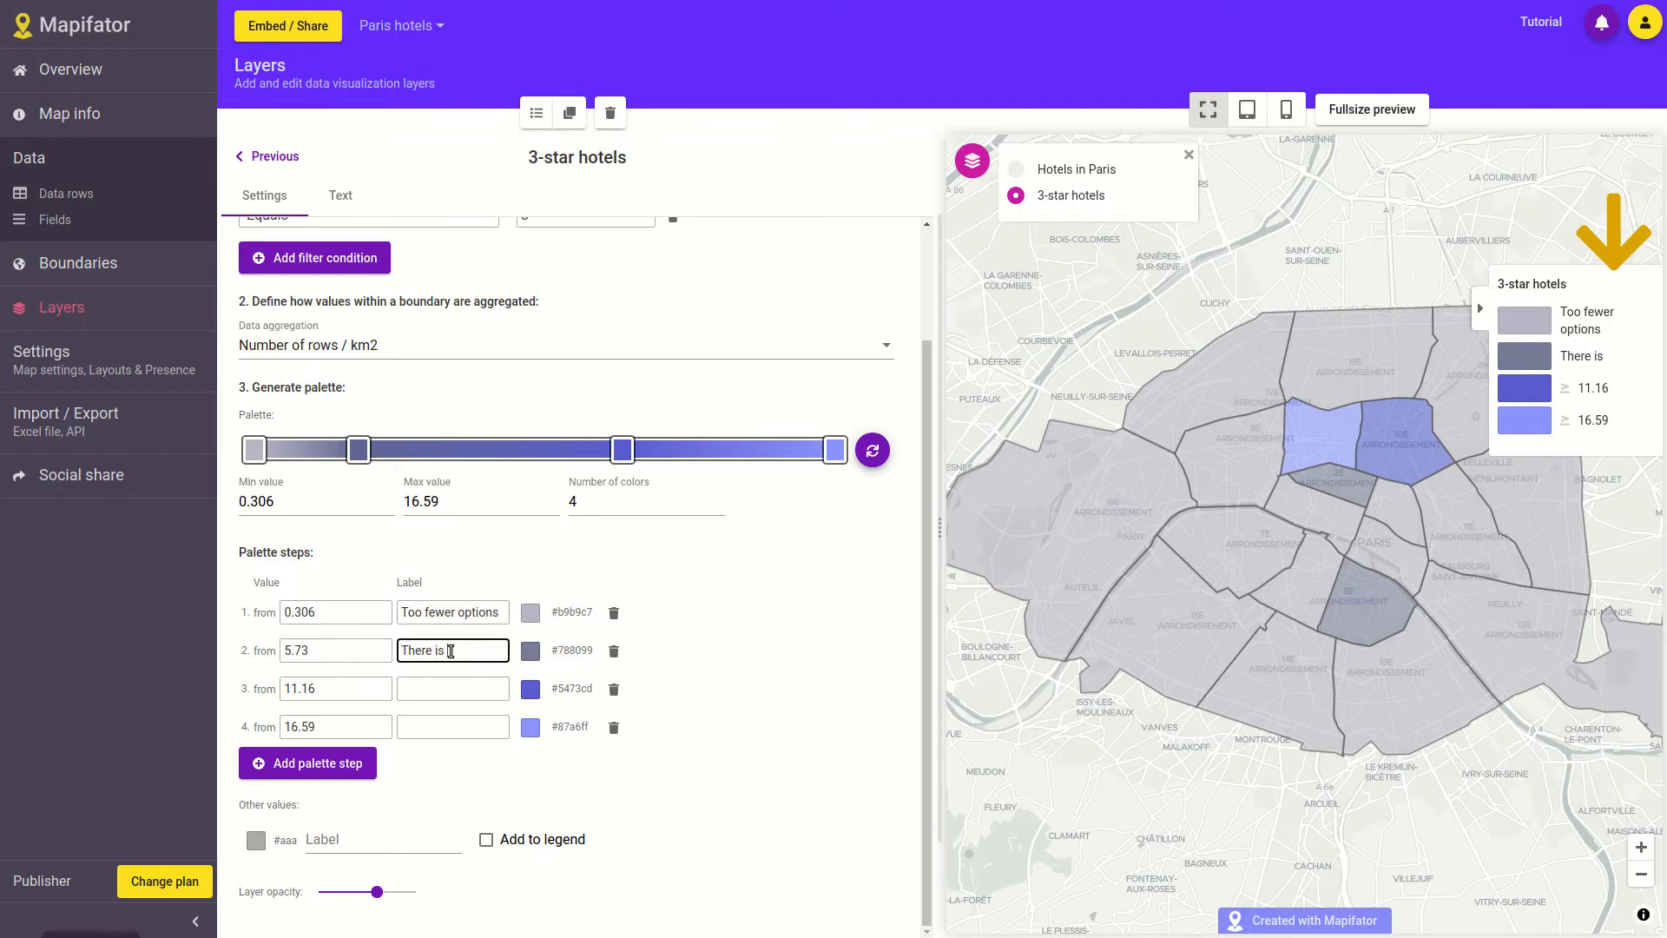
{"action": "type", "text": " a choice"}
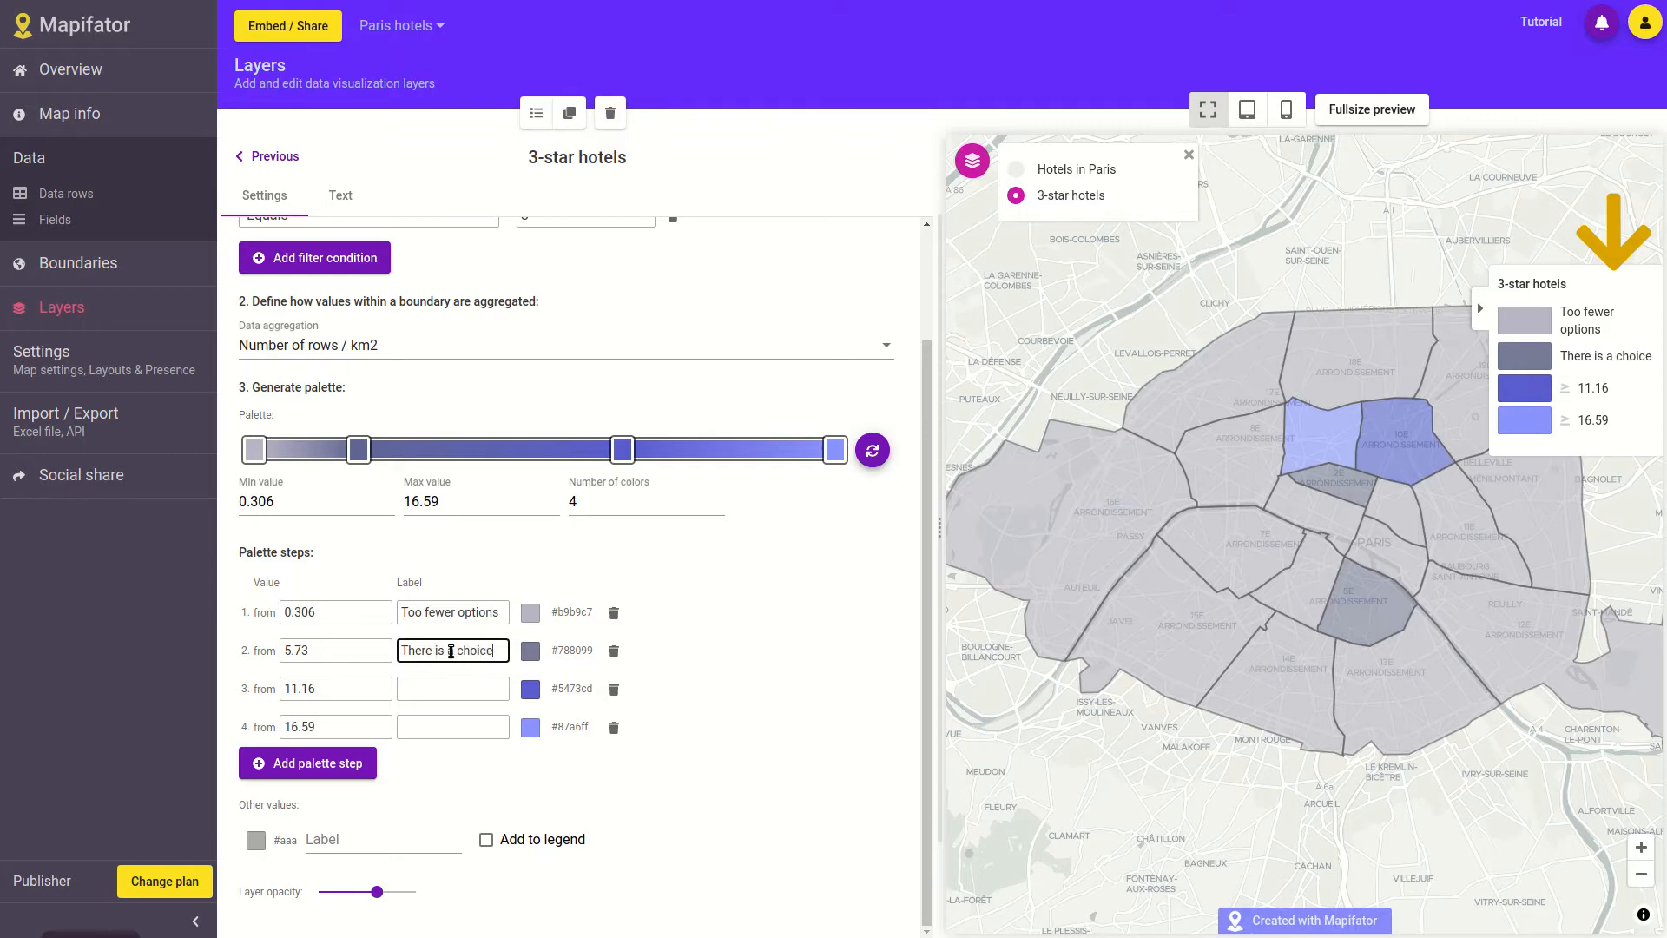
{"action": "left_click", "coordinate": [473, 692]}
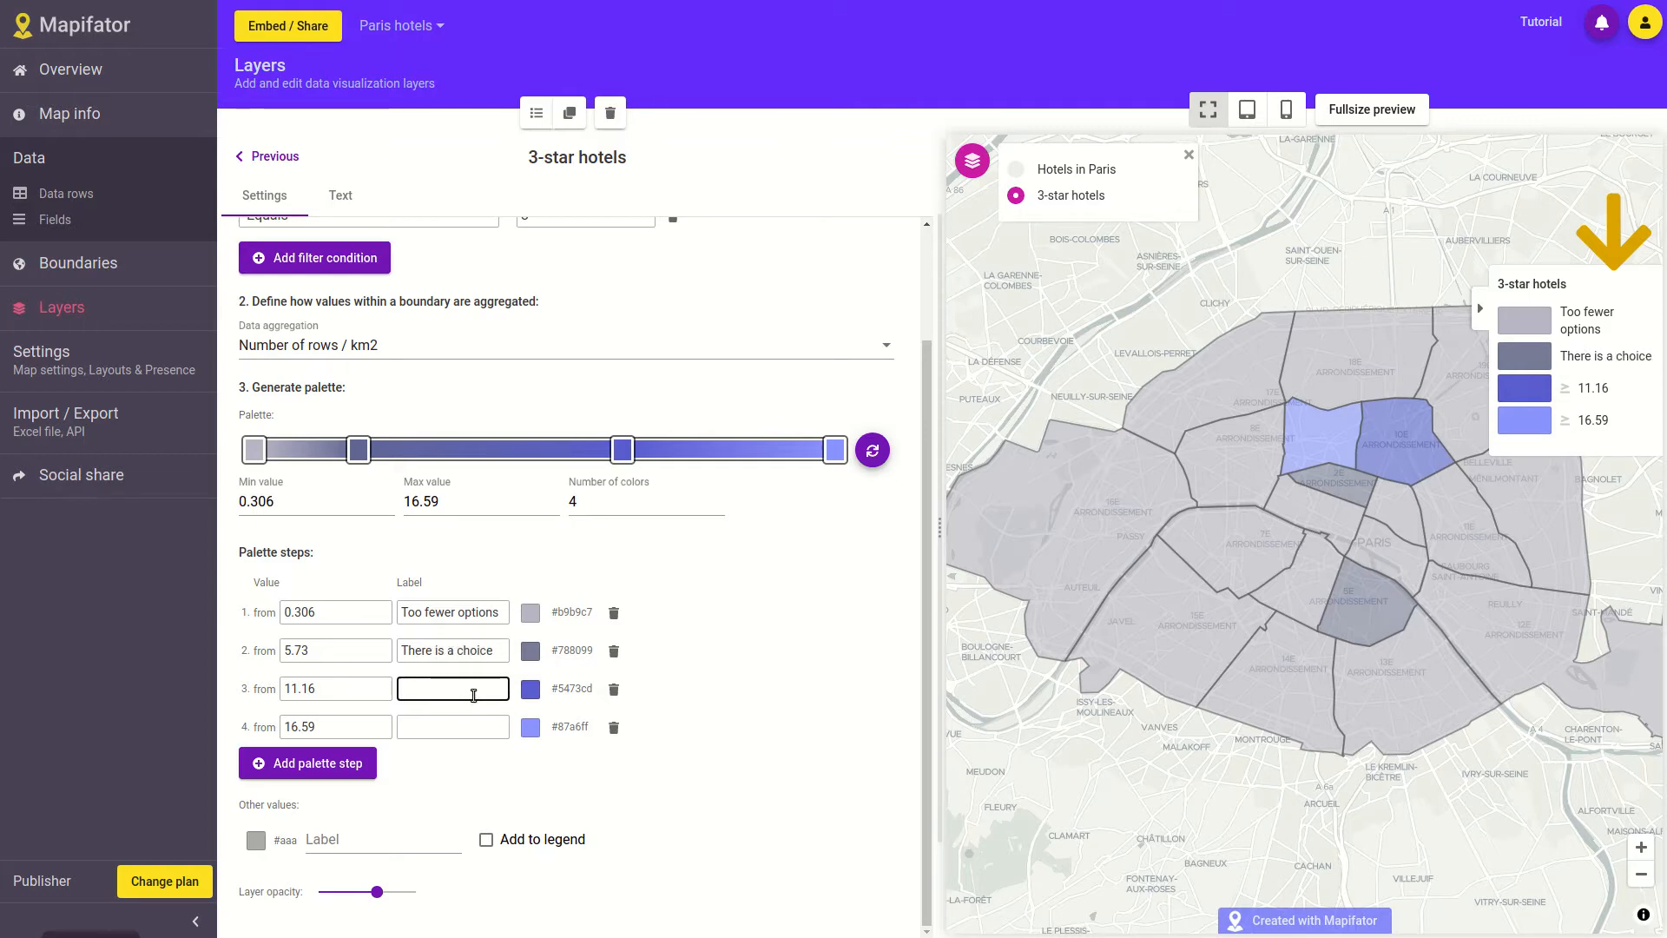
{"action": "type", "text": "Good choice"}
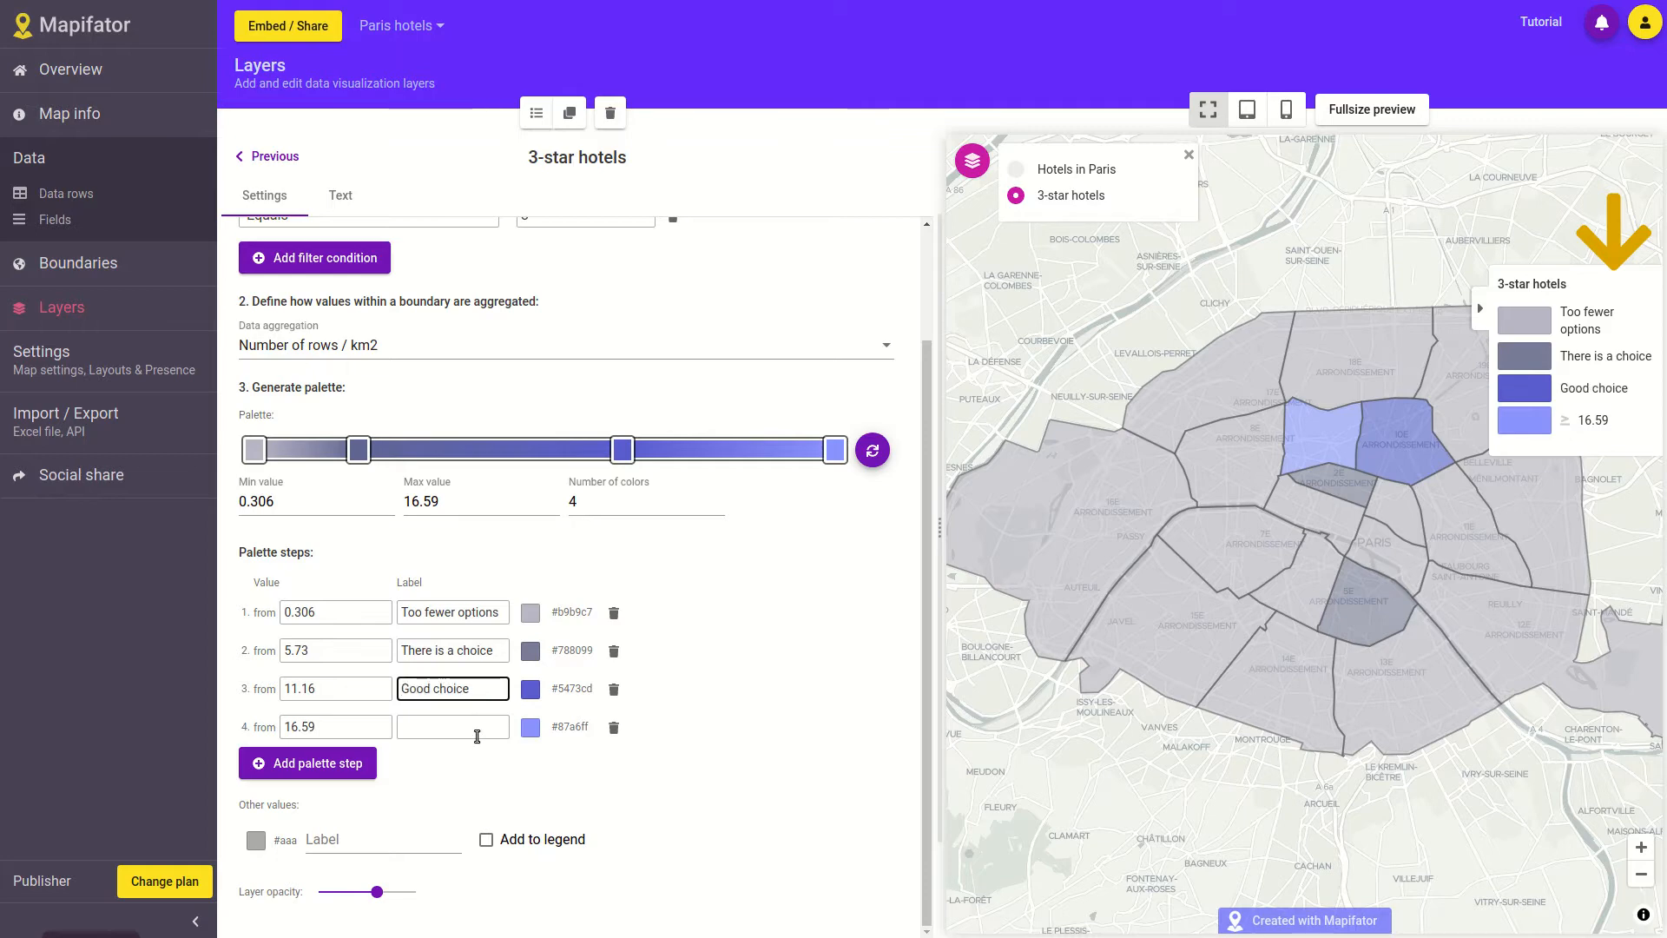
{"action": "left_click", "coordinate": [476, 737]}
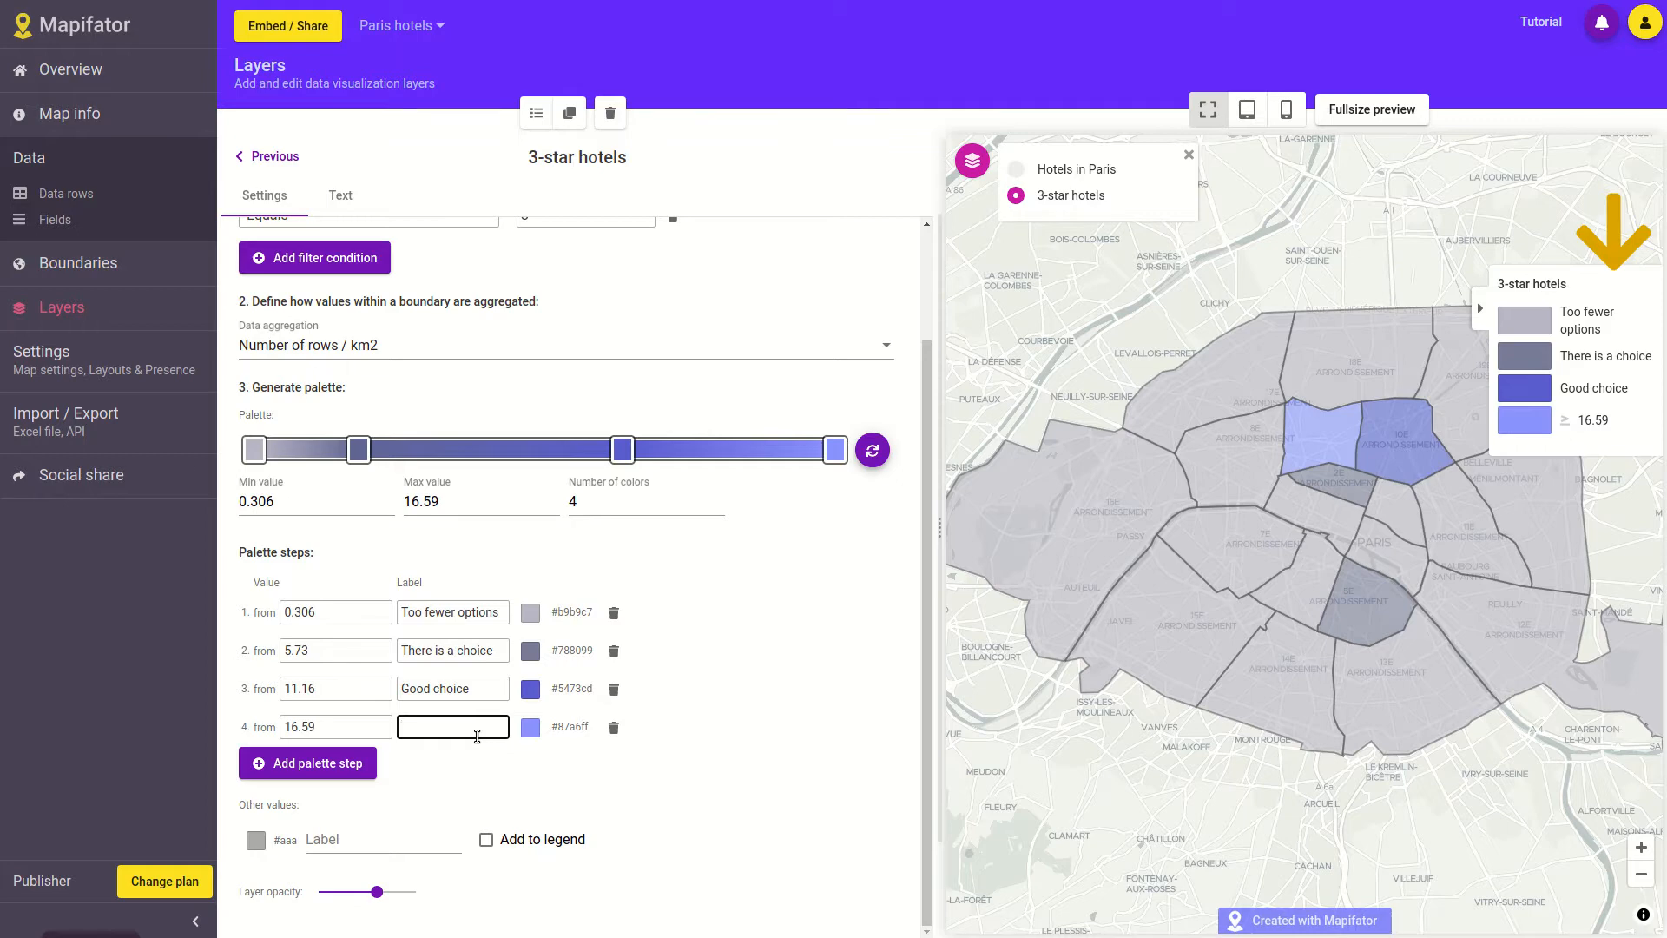
{"action": "type", "text": "A lot of options"}
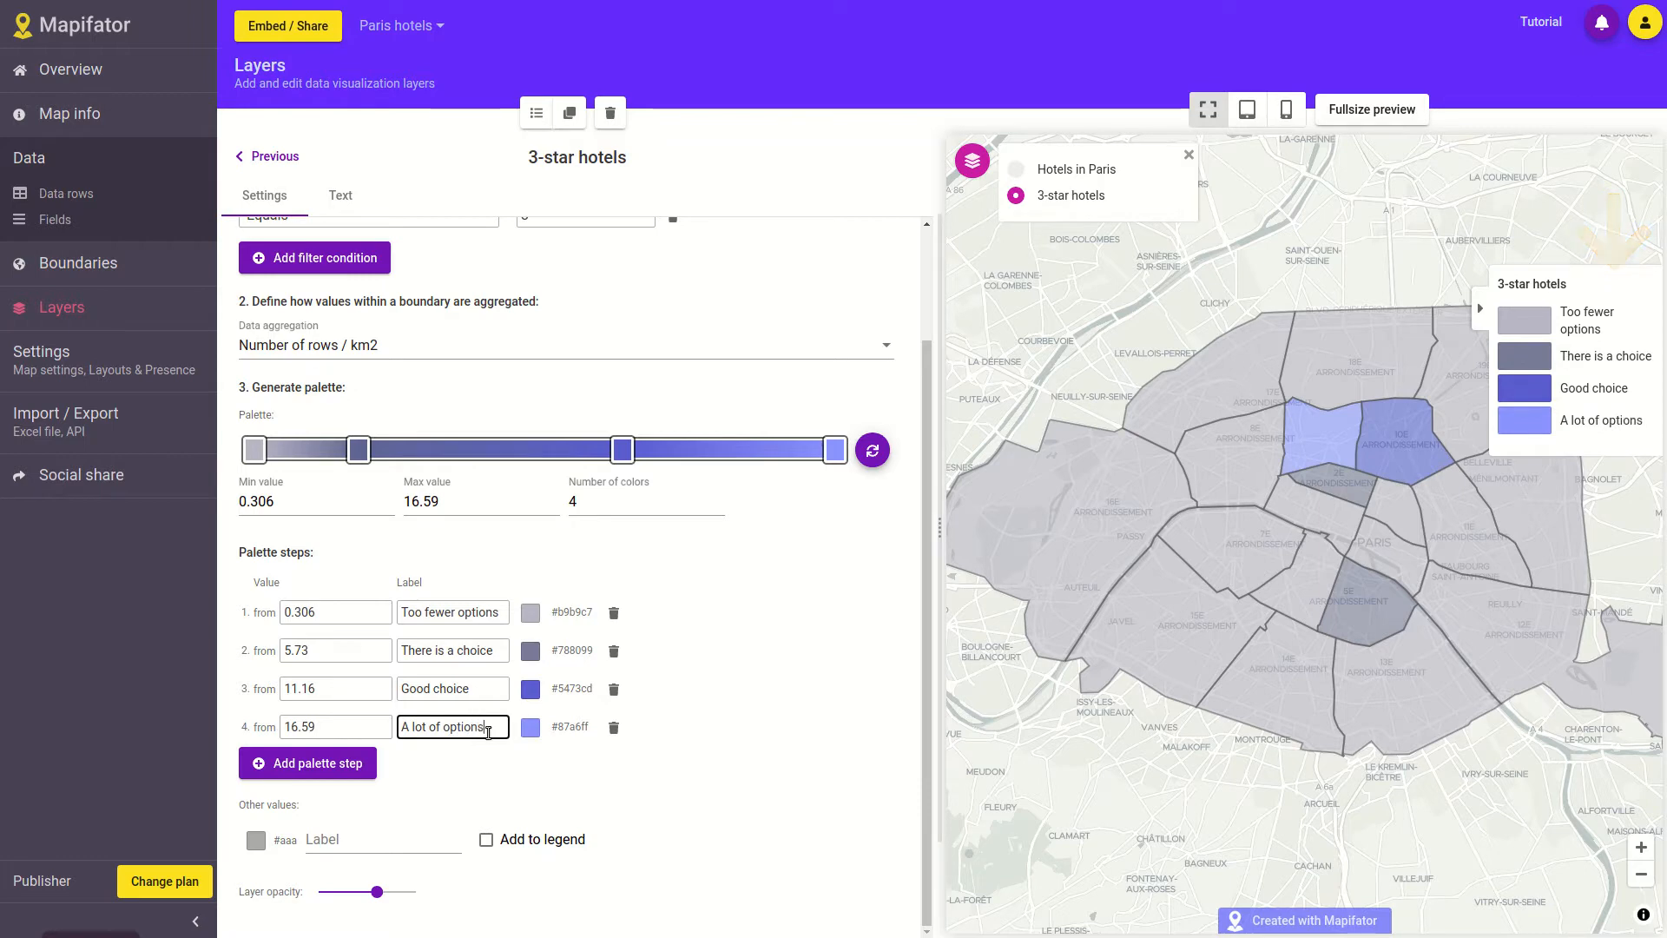
{"action": "left_click", "coordinate": [474, 784]}
Label the other values "Other" with their legend entry switched off, and set the layer opacity to 0.6.
{"action": "left_click", "coordinate": [421, 836]}
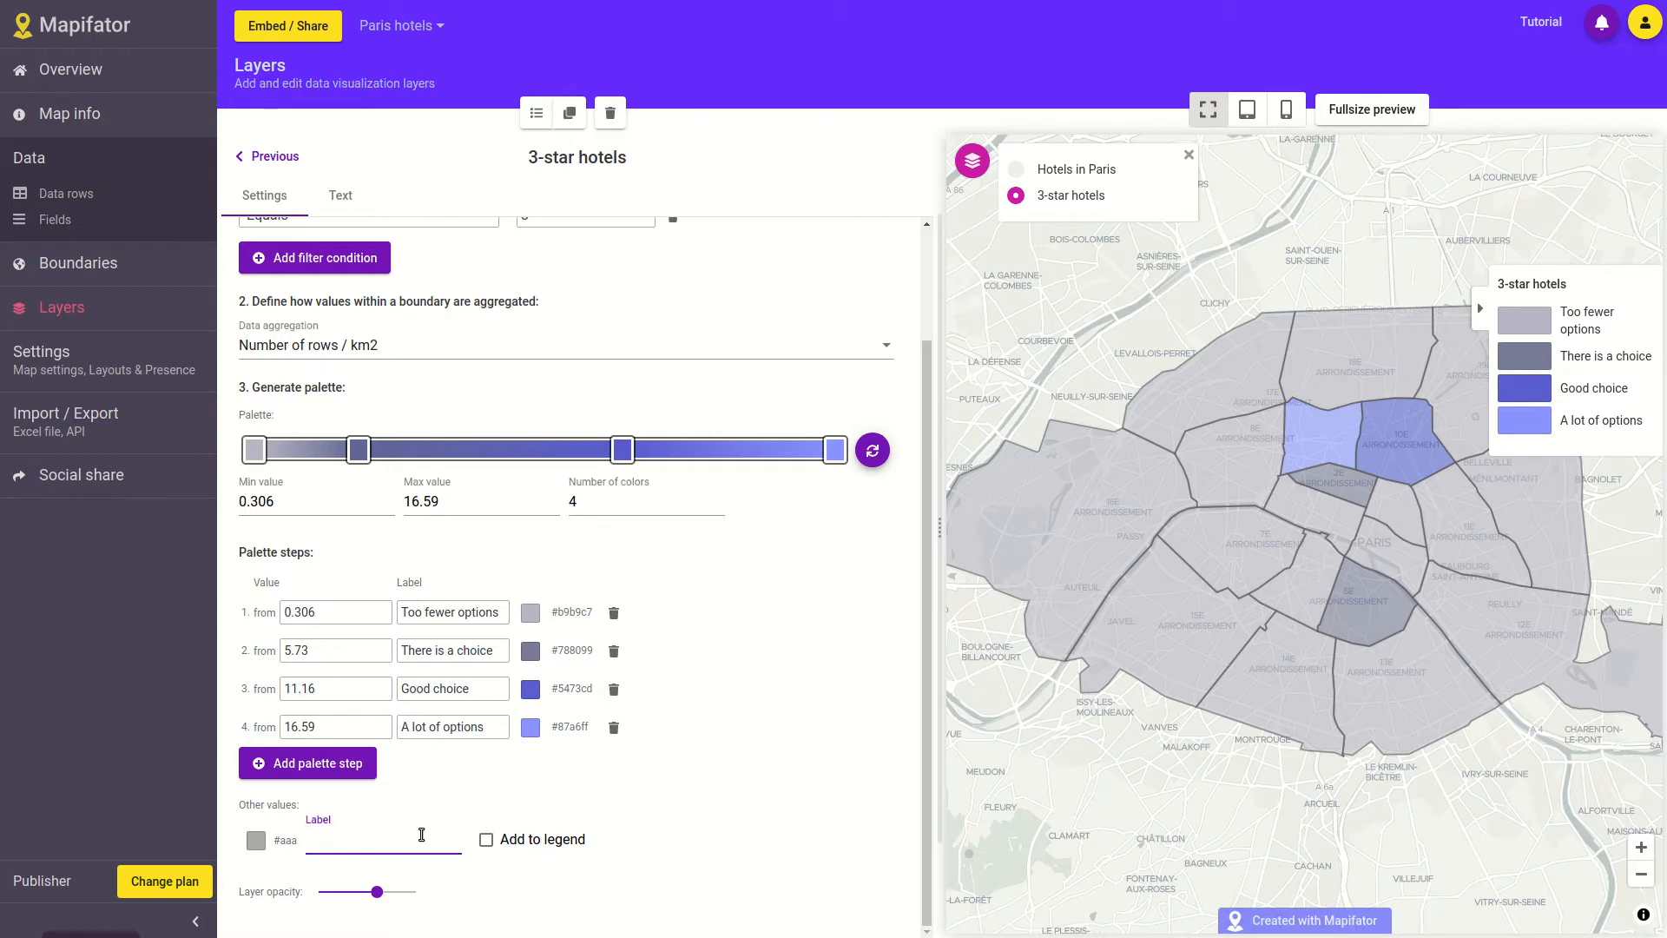
{"action": "type", "text": "Other"}
{"action": "left_click", "coordinate": [487, 840]}
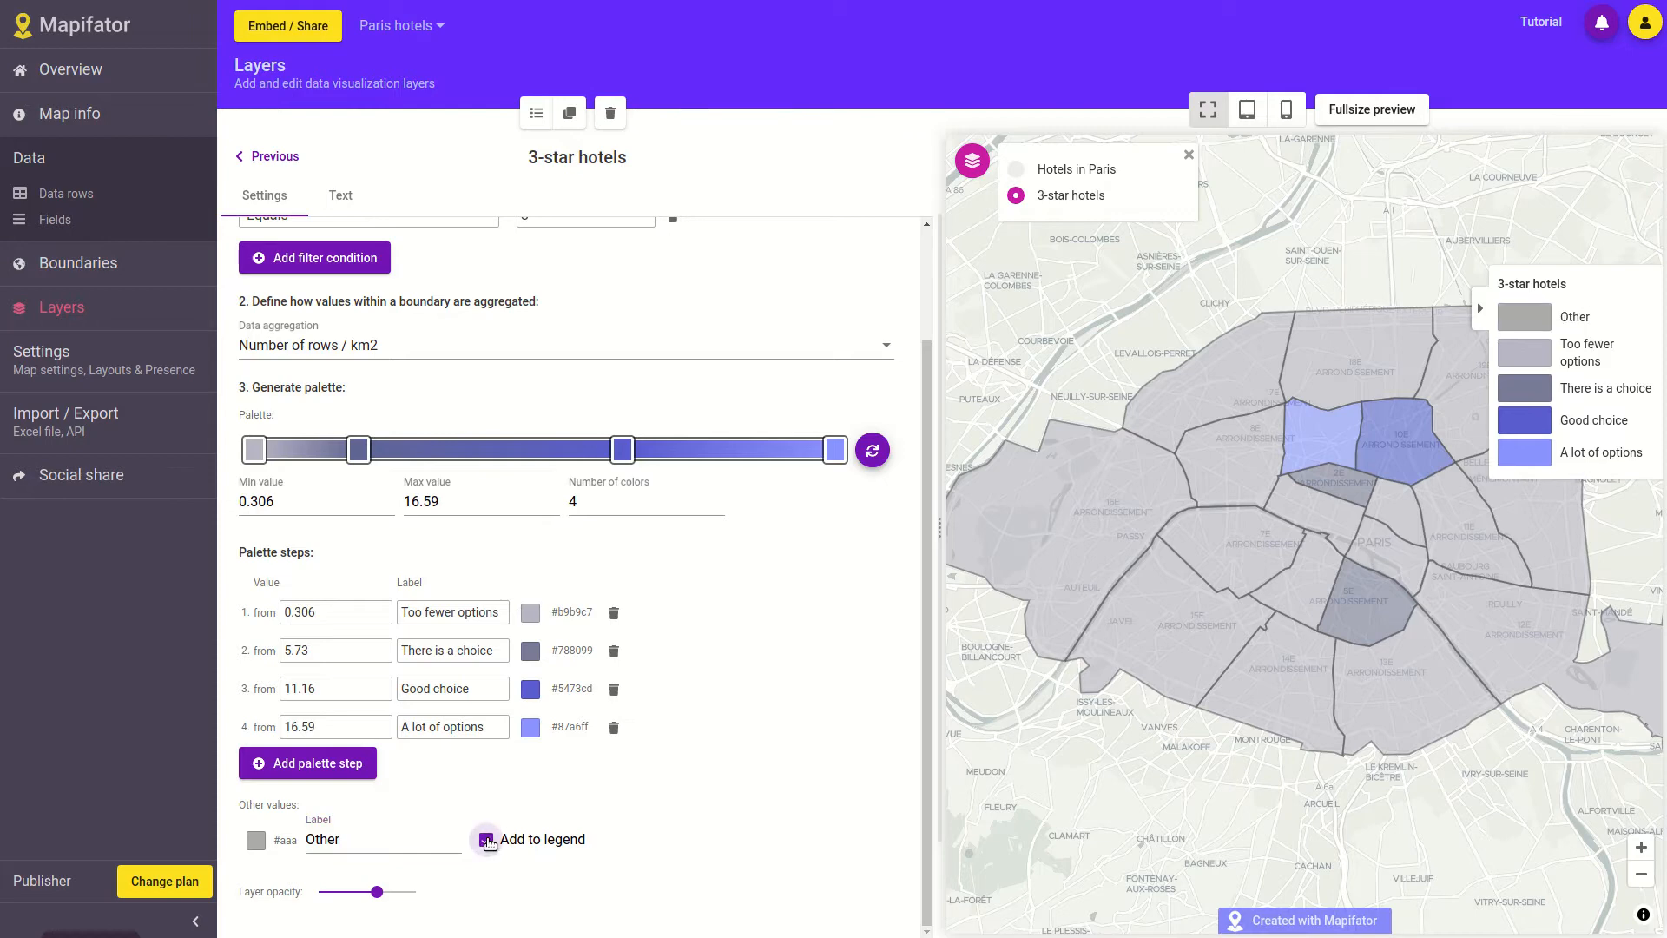
{"action": "left_click", "coordinate": [486, 840]}
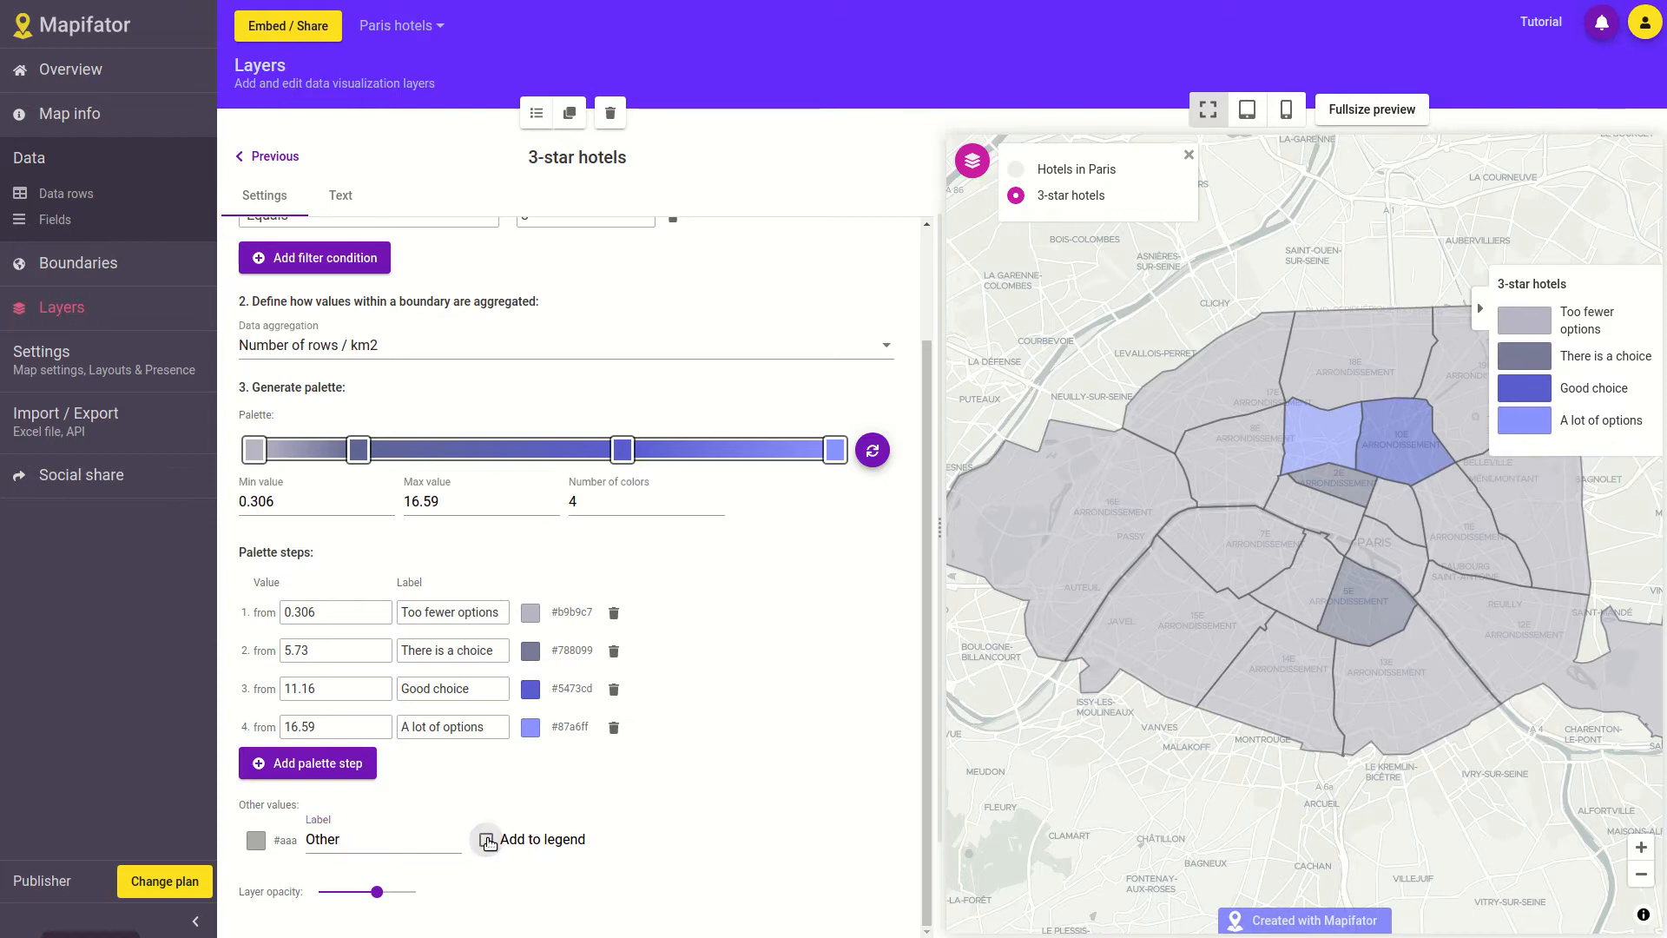
{"action": "mouse_move", "coordinate": [379, 895]}
{"action": "left_mouse_down"}
{"action": "mouse_move", "coordinate": [405, 893]}
{"action": "mouse_move", "coordinate": [379, 892]}
{"action": "left_mouse_up"}
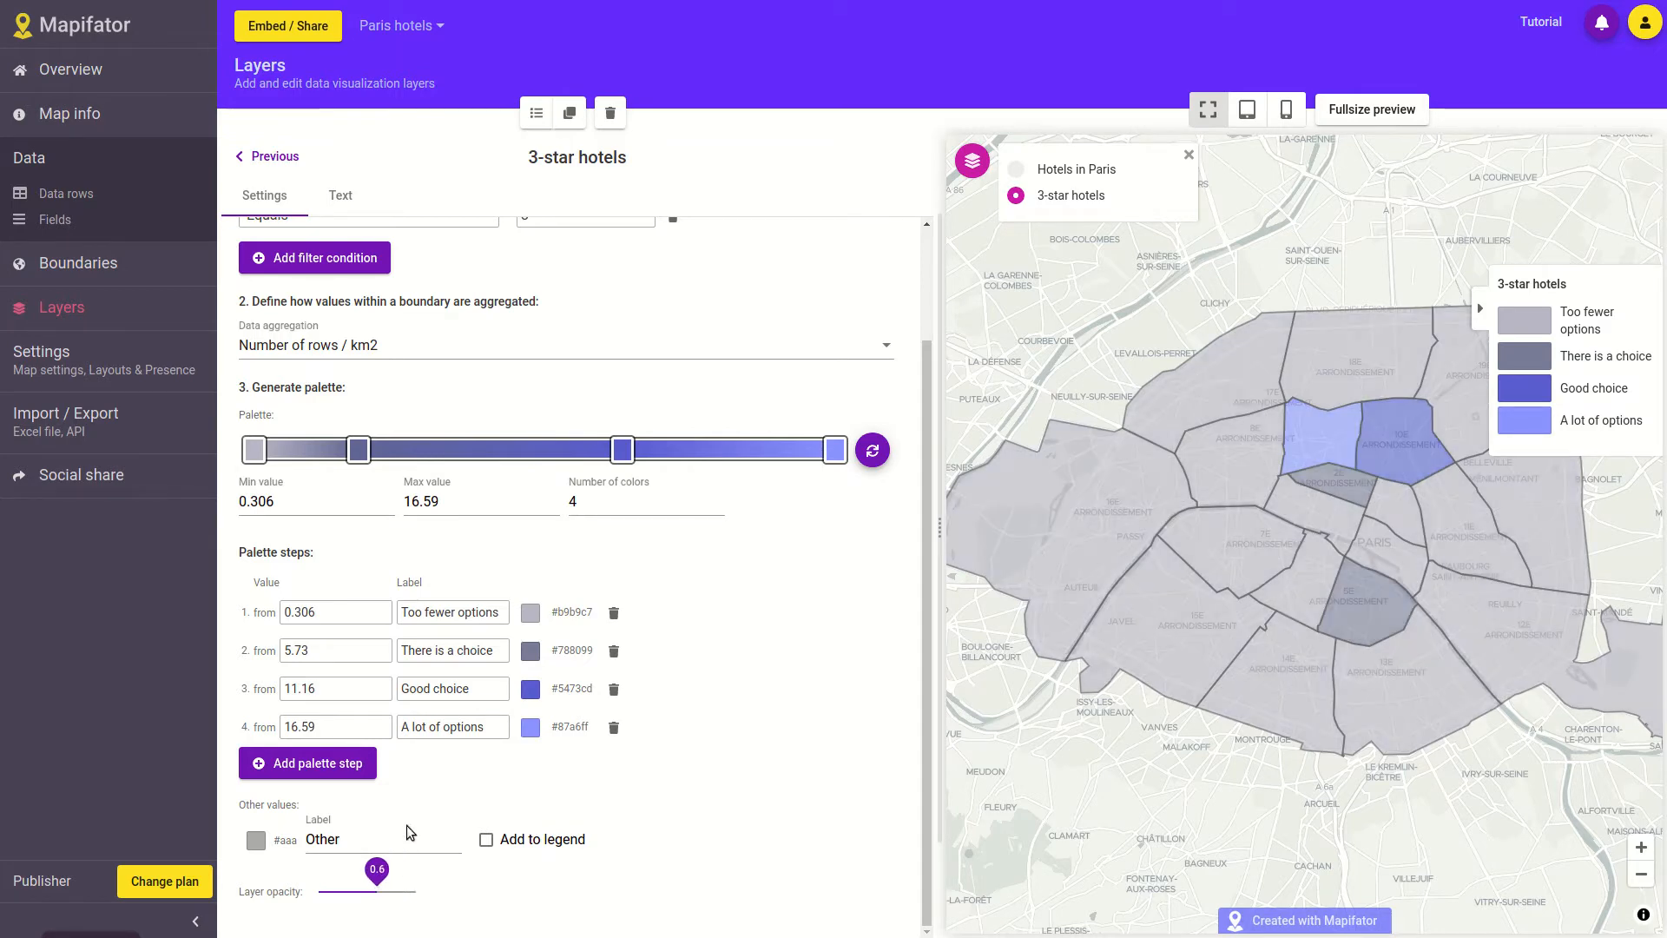
Review the 3-star hotels layer's text options and its entry in the layer list, and reopen the layer for editing.
{"action": "scroll", "coordinate": [851, 796], "scroll_direction": "up", "scroll_amount": 2}
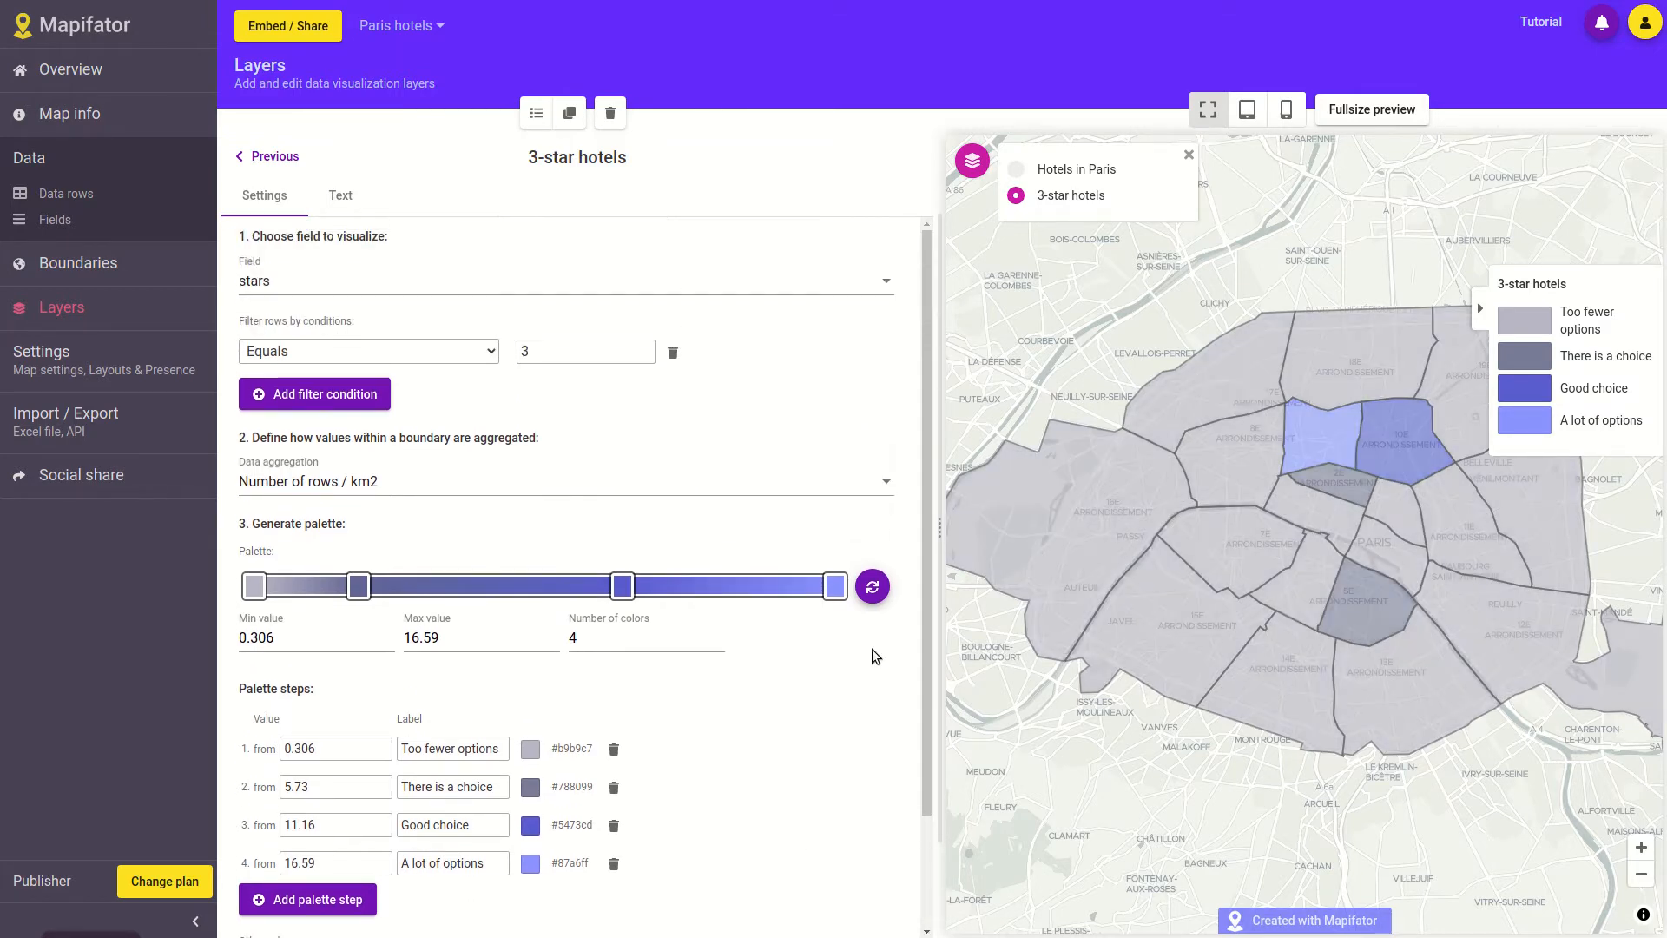
{"action": "left_click", "coordinate": [346, 203]}
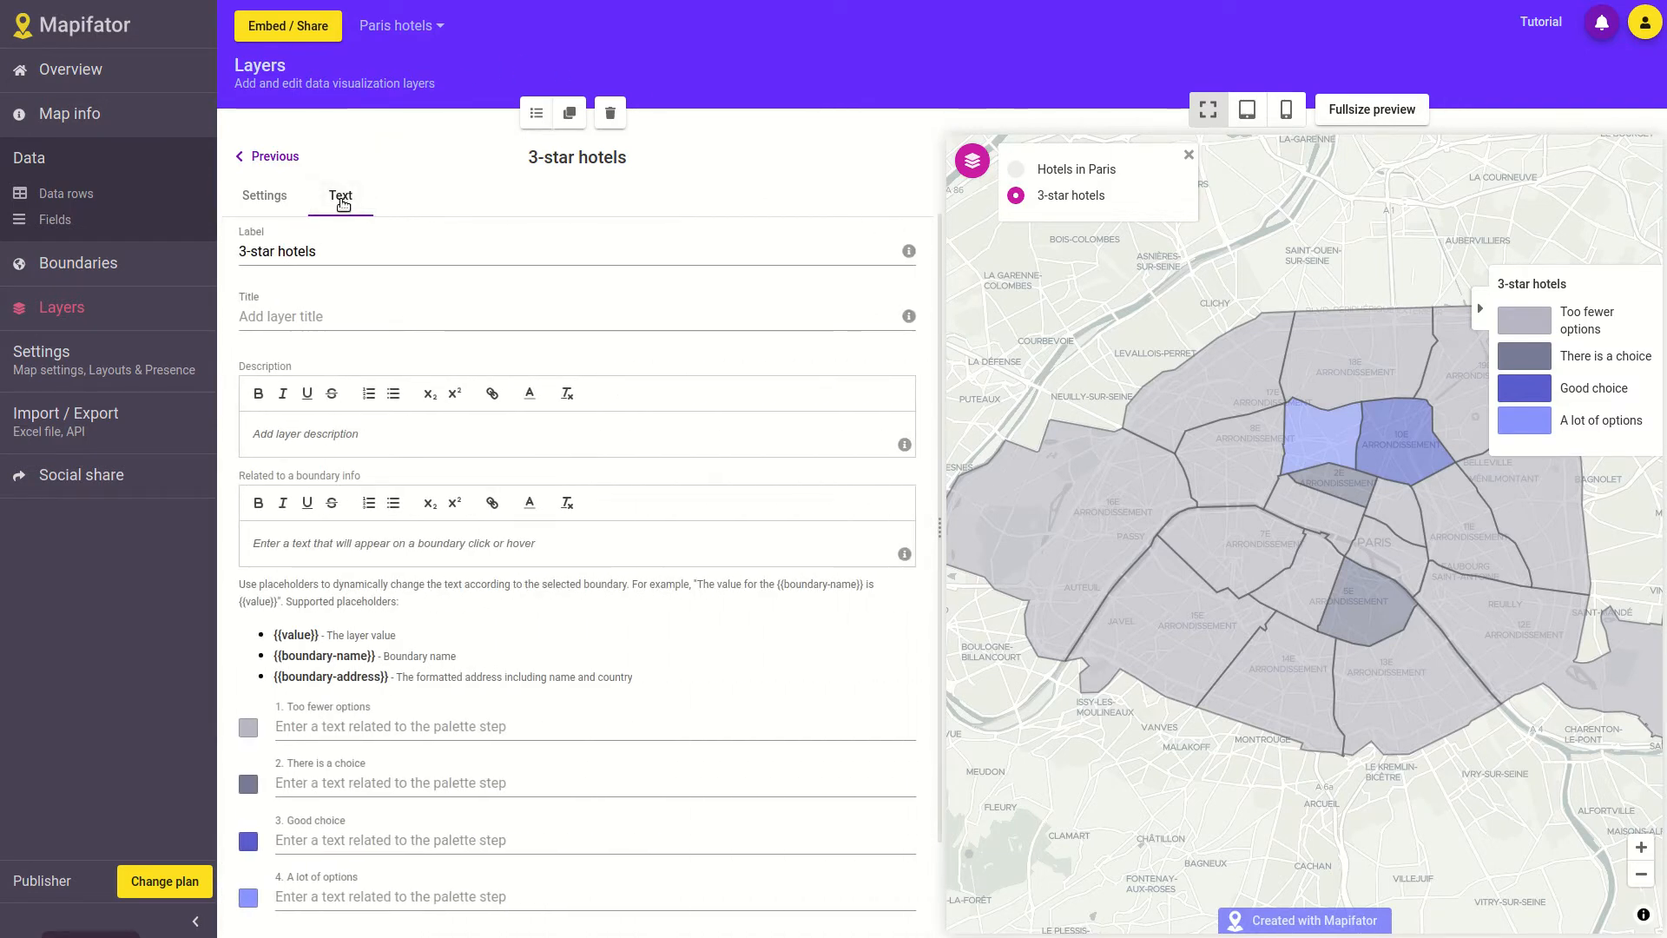
{"action": "left_click", "coordinate": [344, 252]}
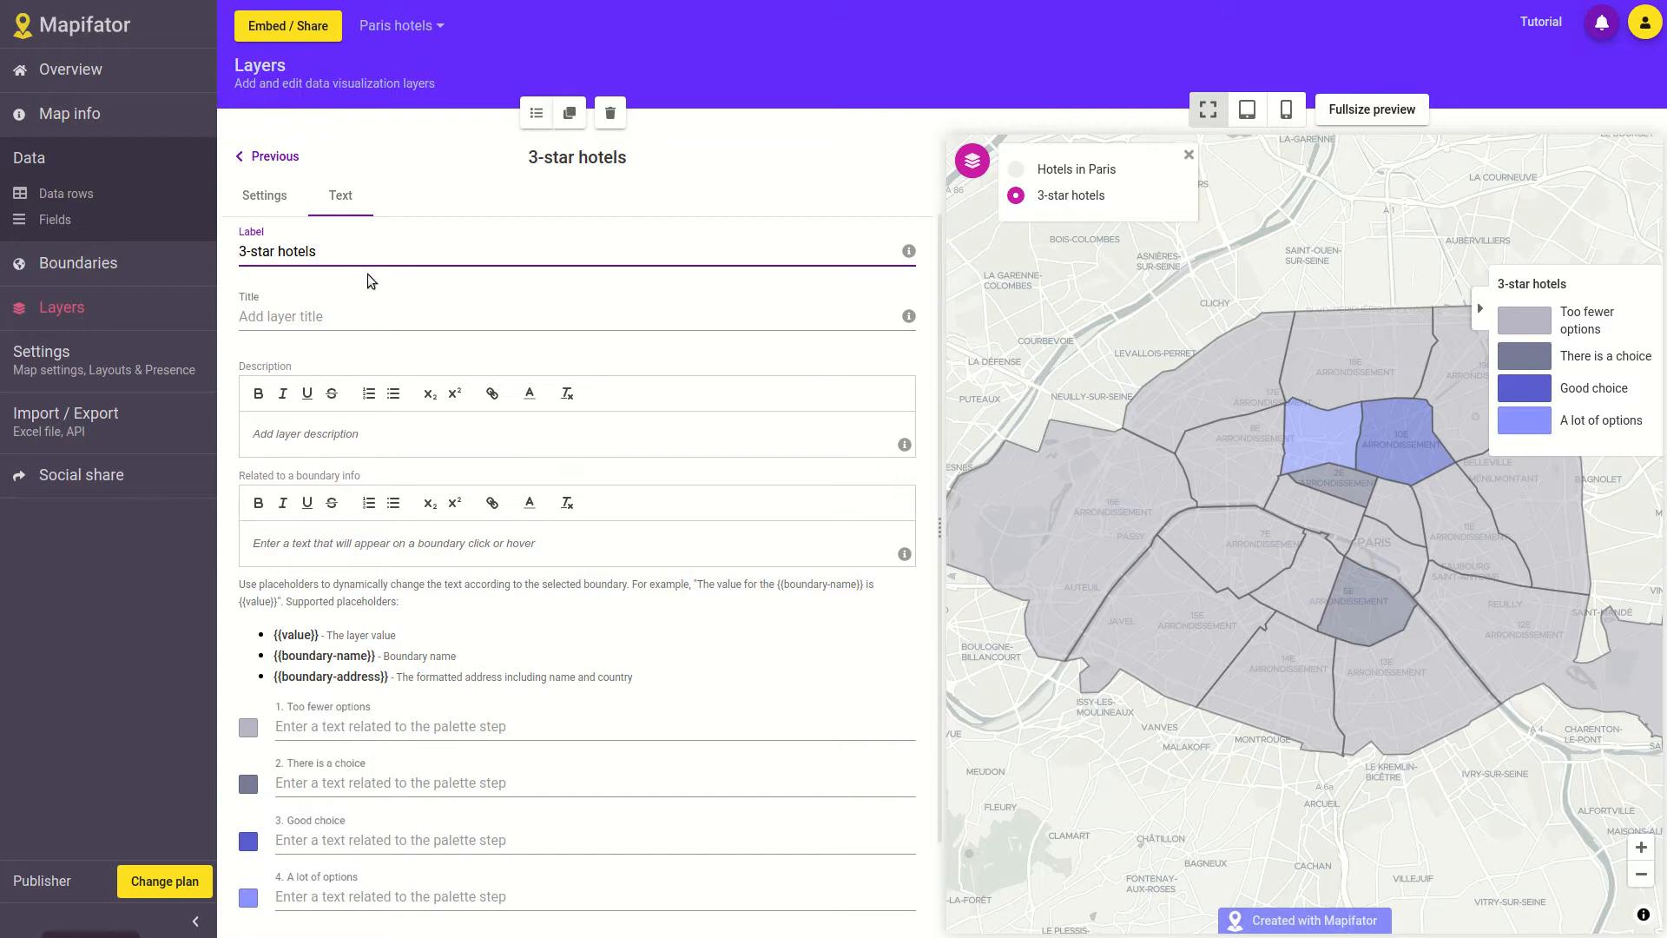
{"action": "left_click", "coordinate": [534, 114]}
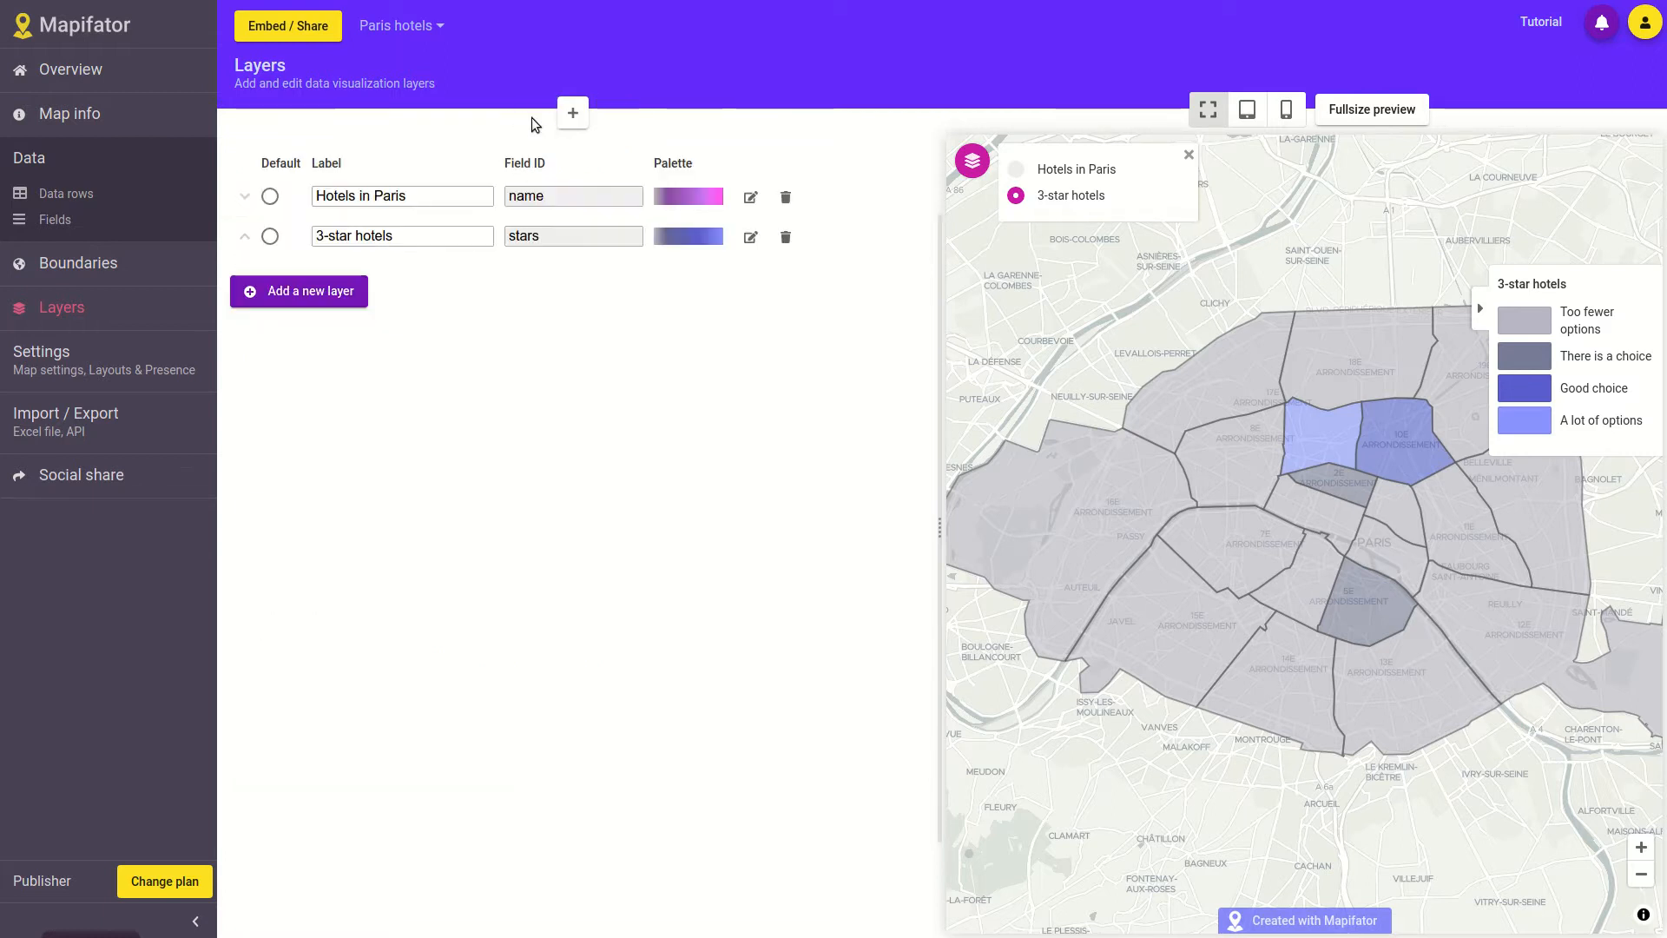
{"action": "left_click", "coordinate": [432, 237]}
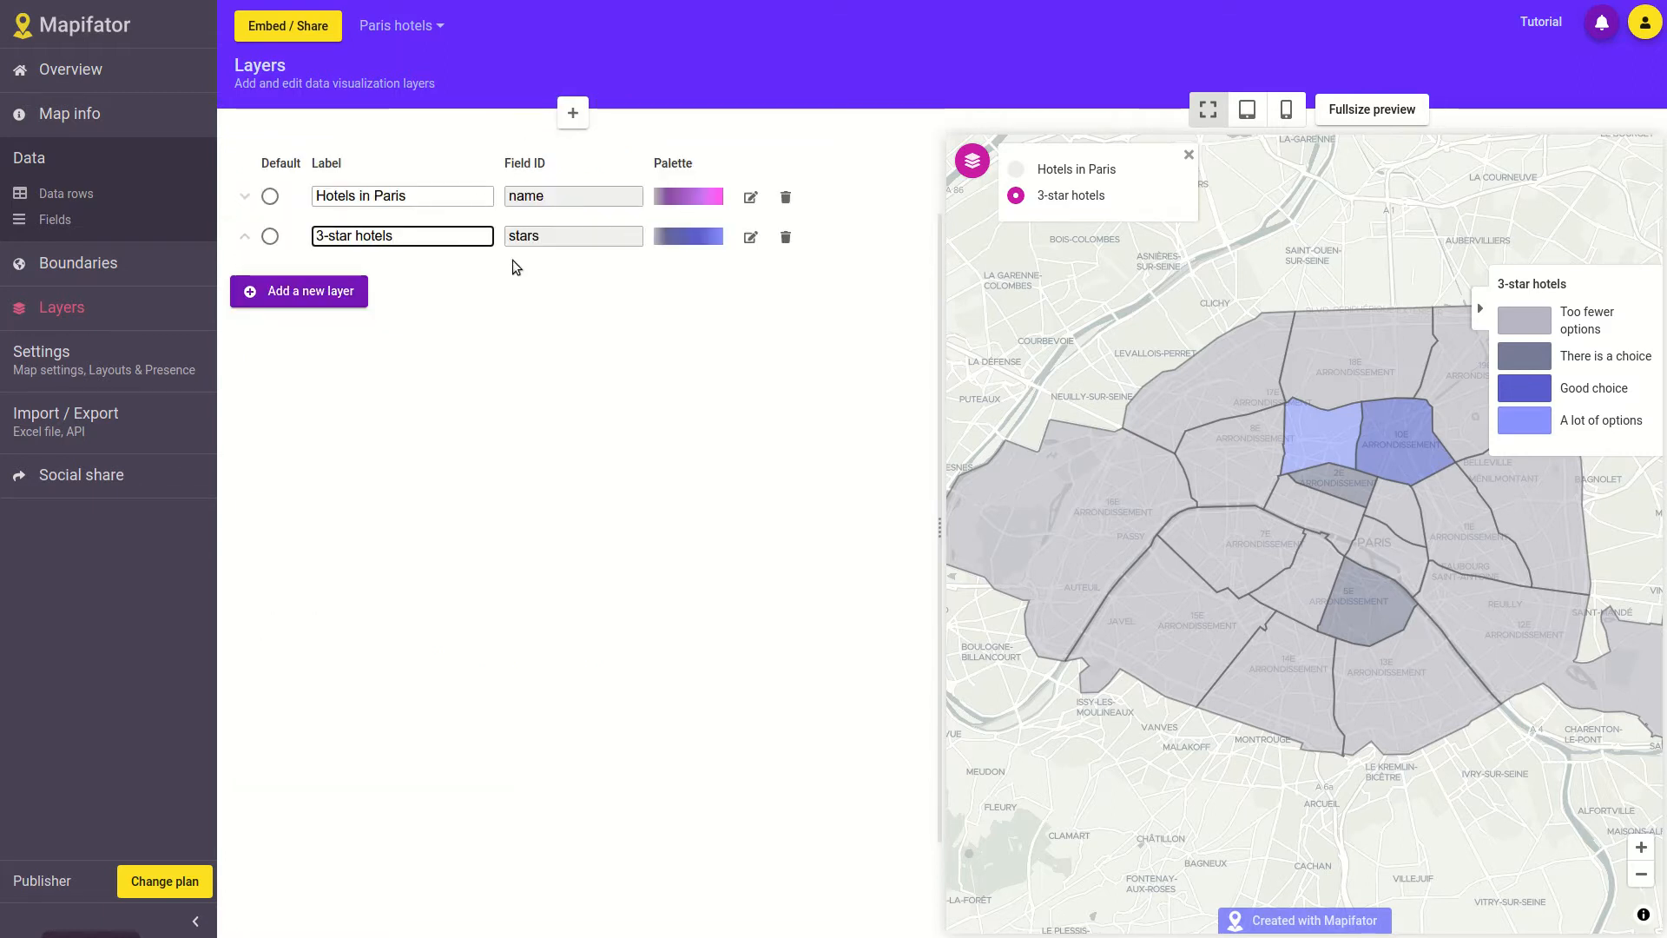
{"action": "left_click", "coordinate": [751, 237]}
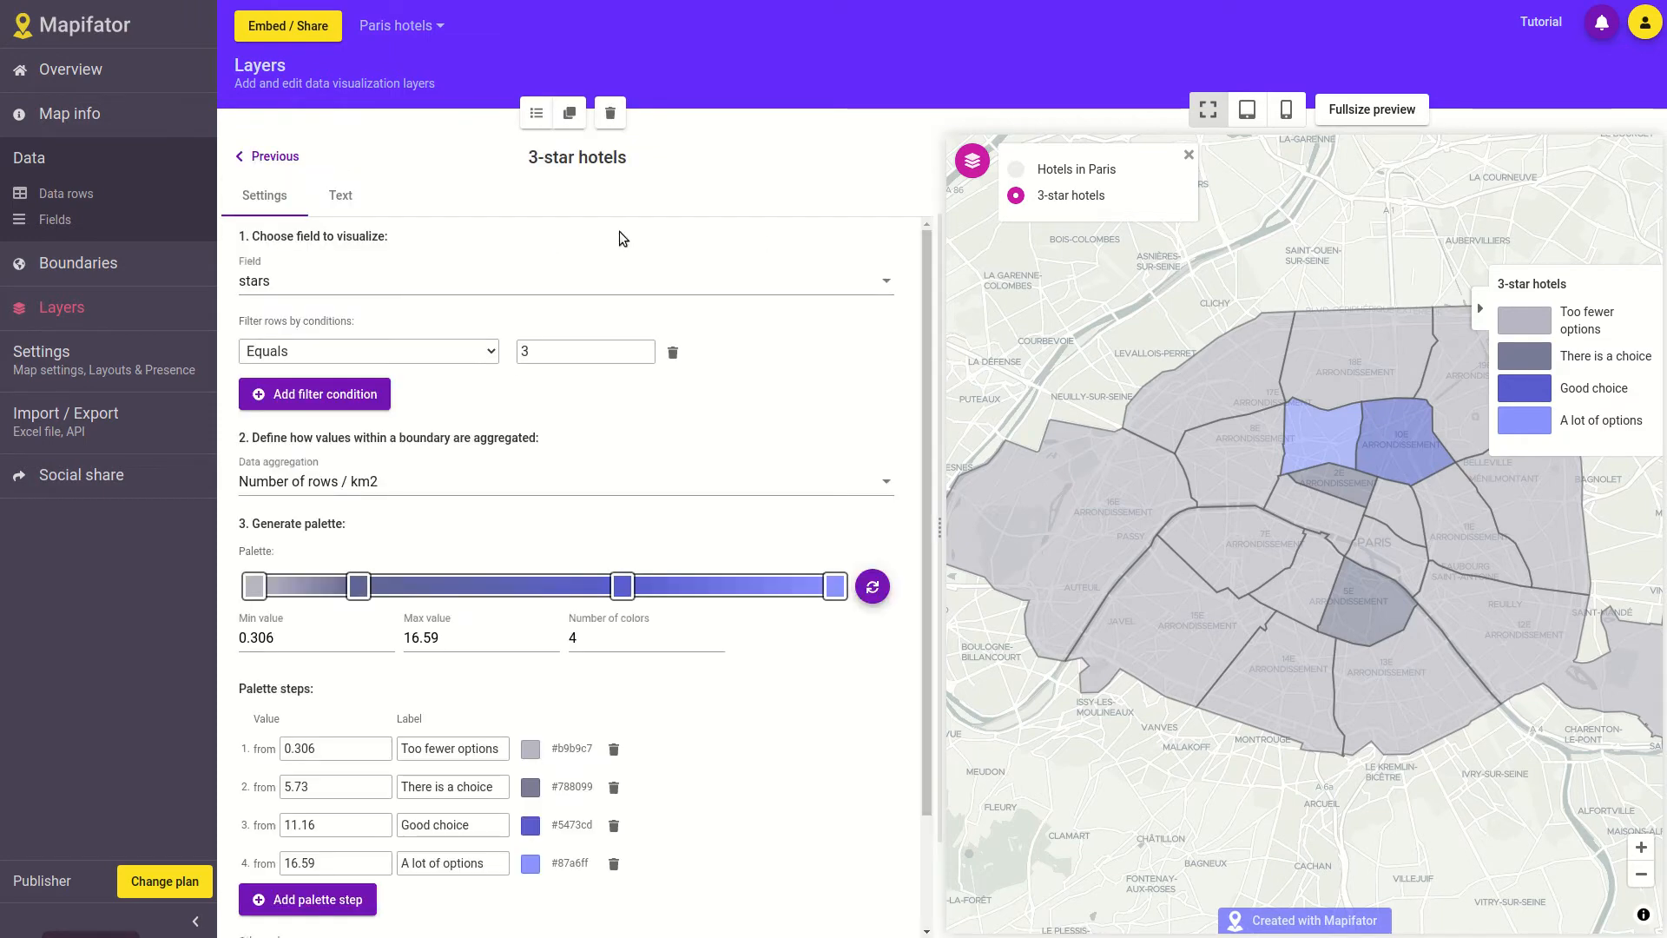
Set the 3-star hotels layer's title to "3-star hotels in Paris".
{"action": "left_click", "coordinate": [342, 201]}
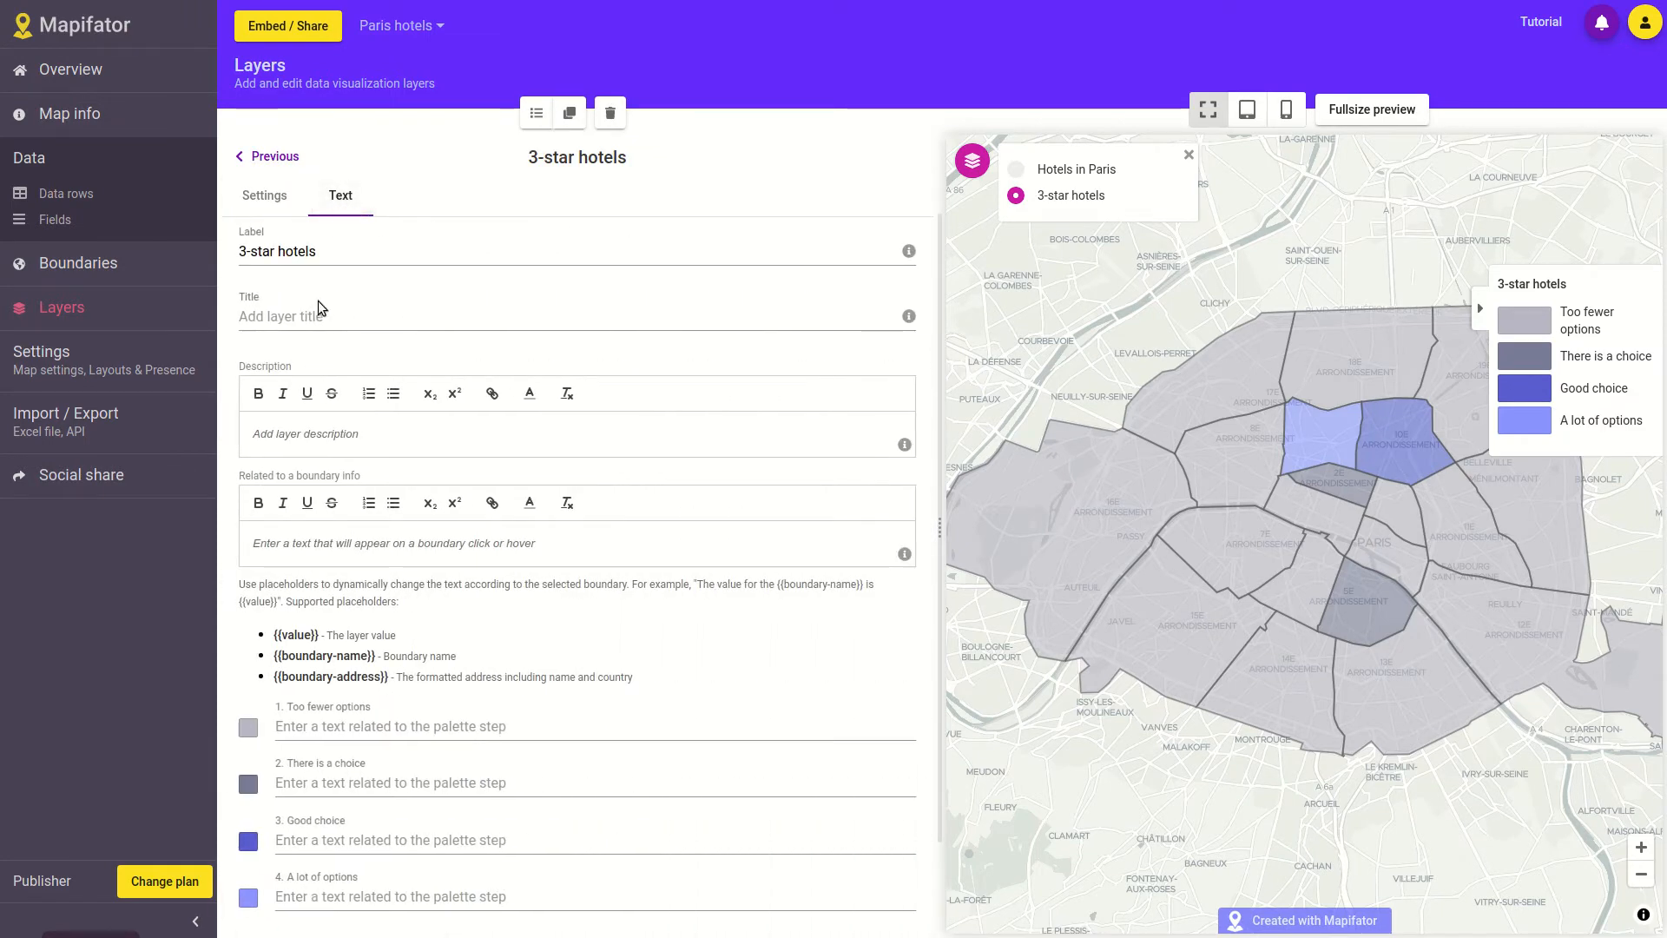
{"action": "left_click", "coordinate": [305, 317]}
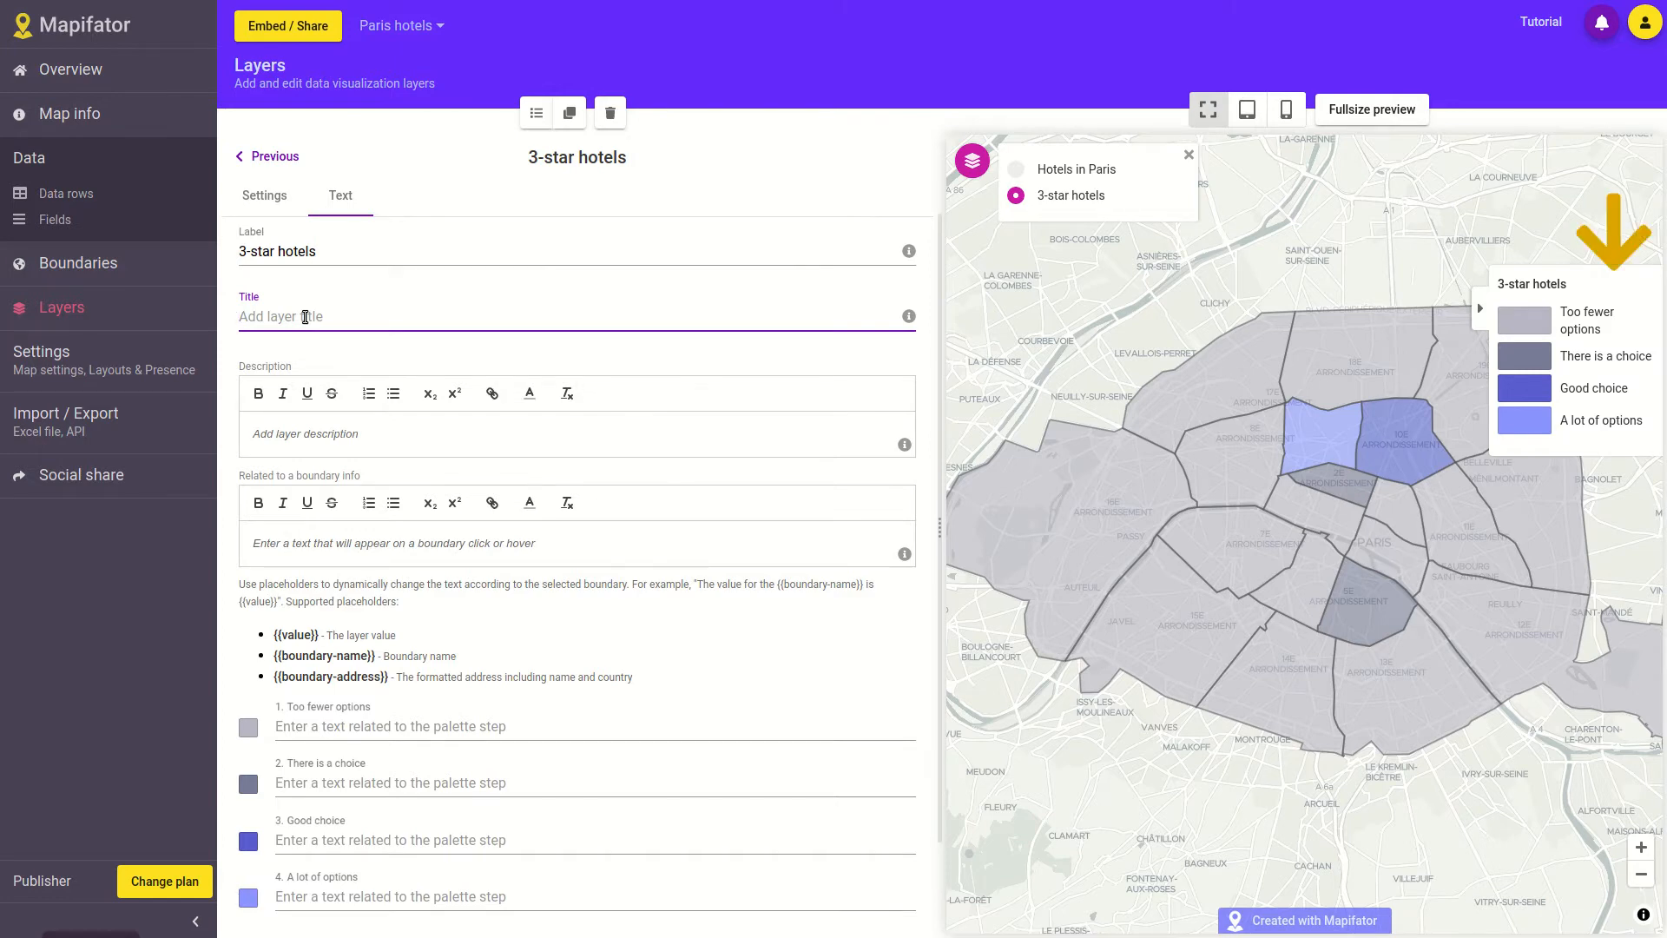
{"action": "type", "text": "3-star "}
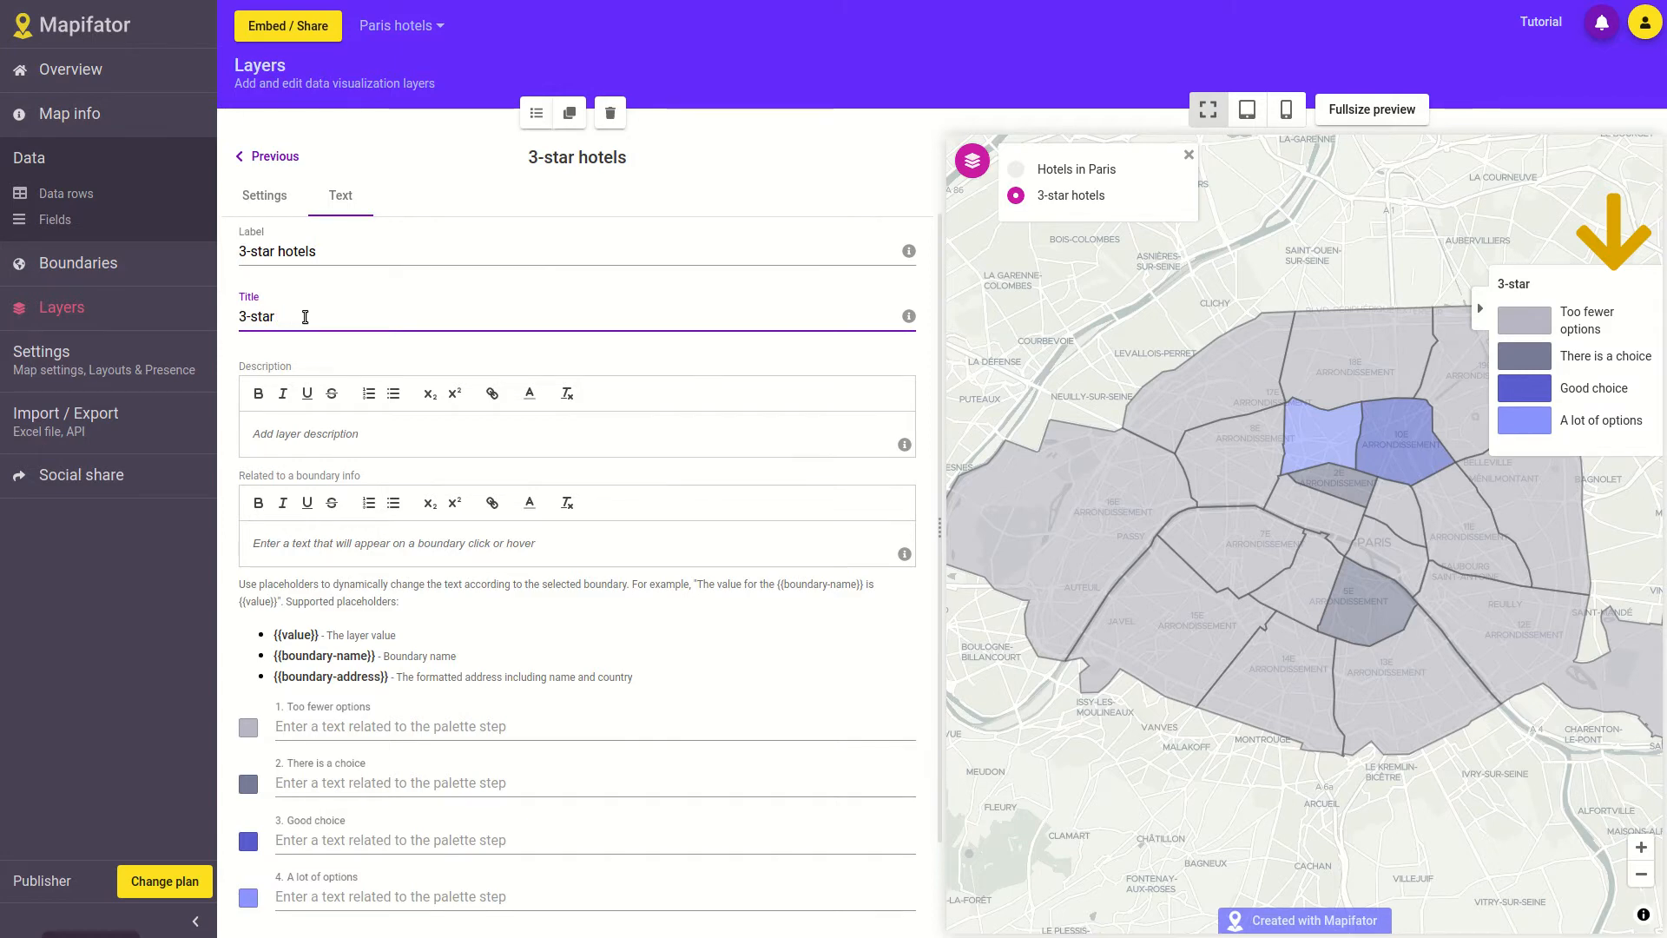
{"action": "type", "text": "hotels in Paris"}
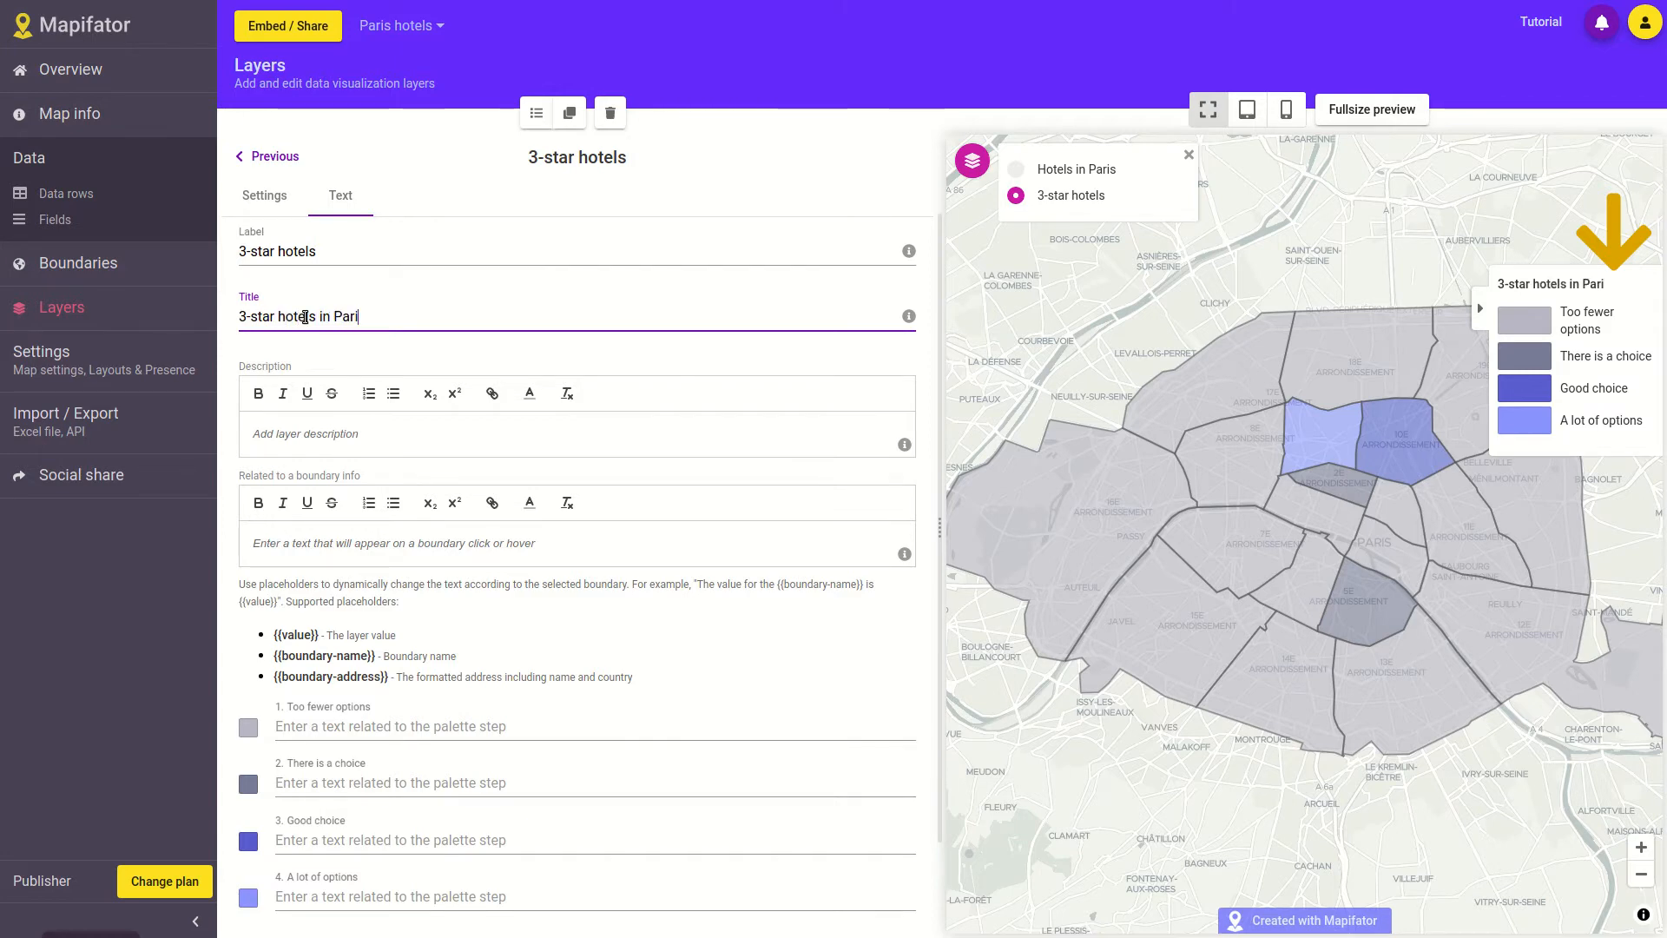
{"action": "left_click", "coordinate": [385, 313]}
Enter the layer description "Choose a place to stay in a 3-star hotel" and check it in the map legend.
{"action": "left_click", "coordinate": [563, 429]}
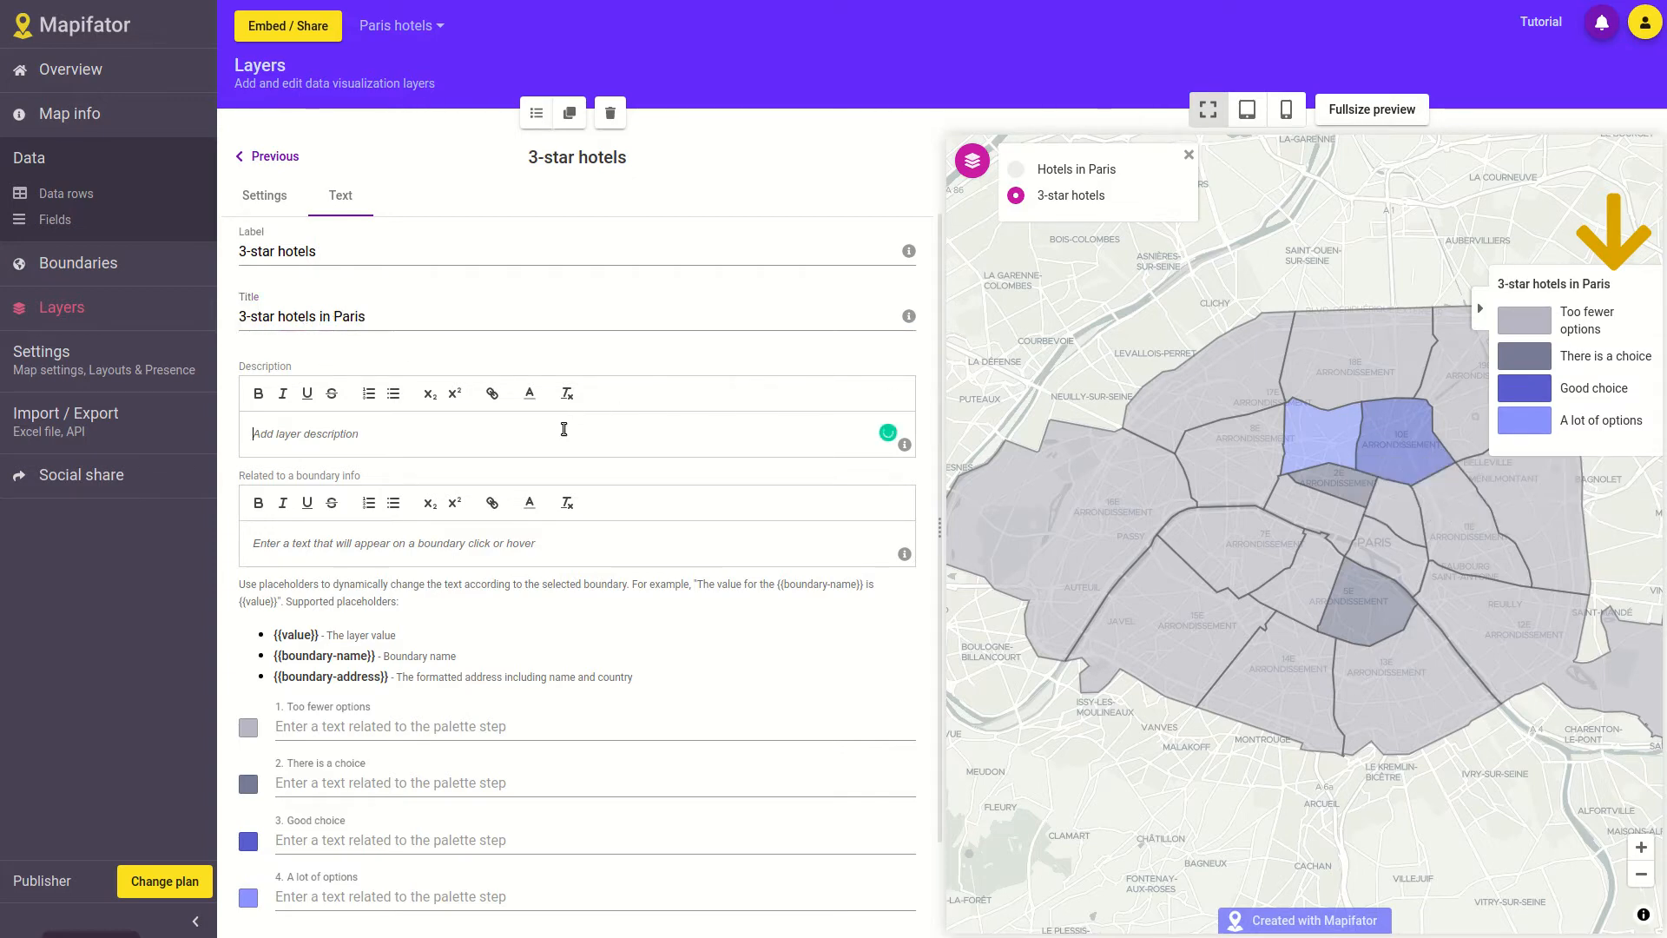
{"action": "type", "text": "Choose a "}
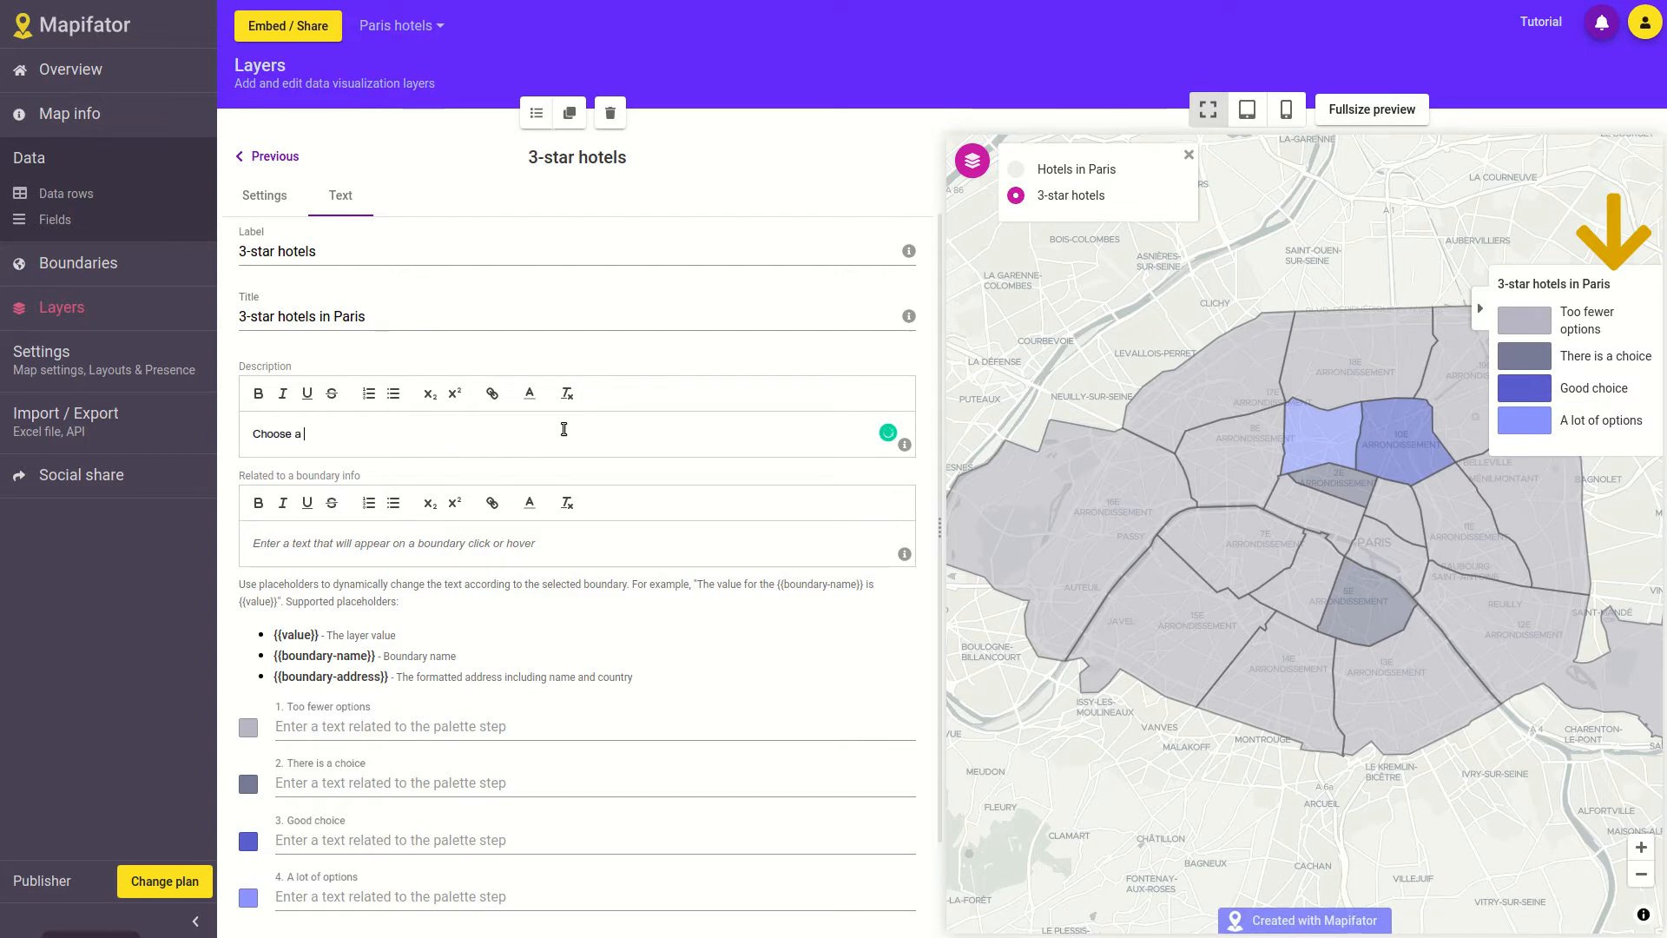
{"action": "type", "text": "place to styay "}
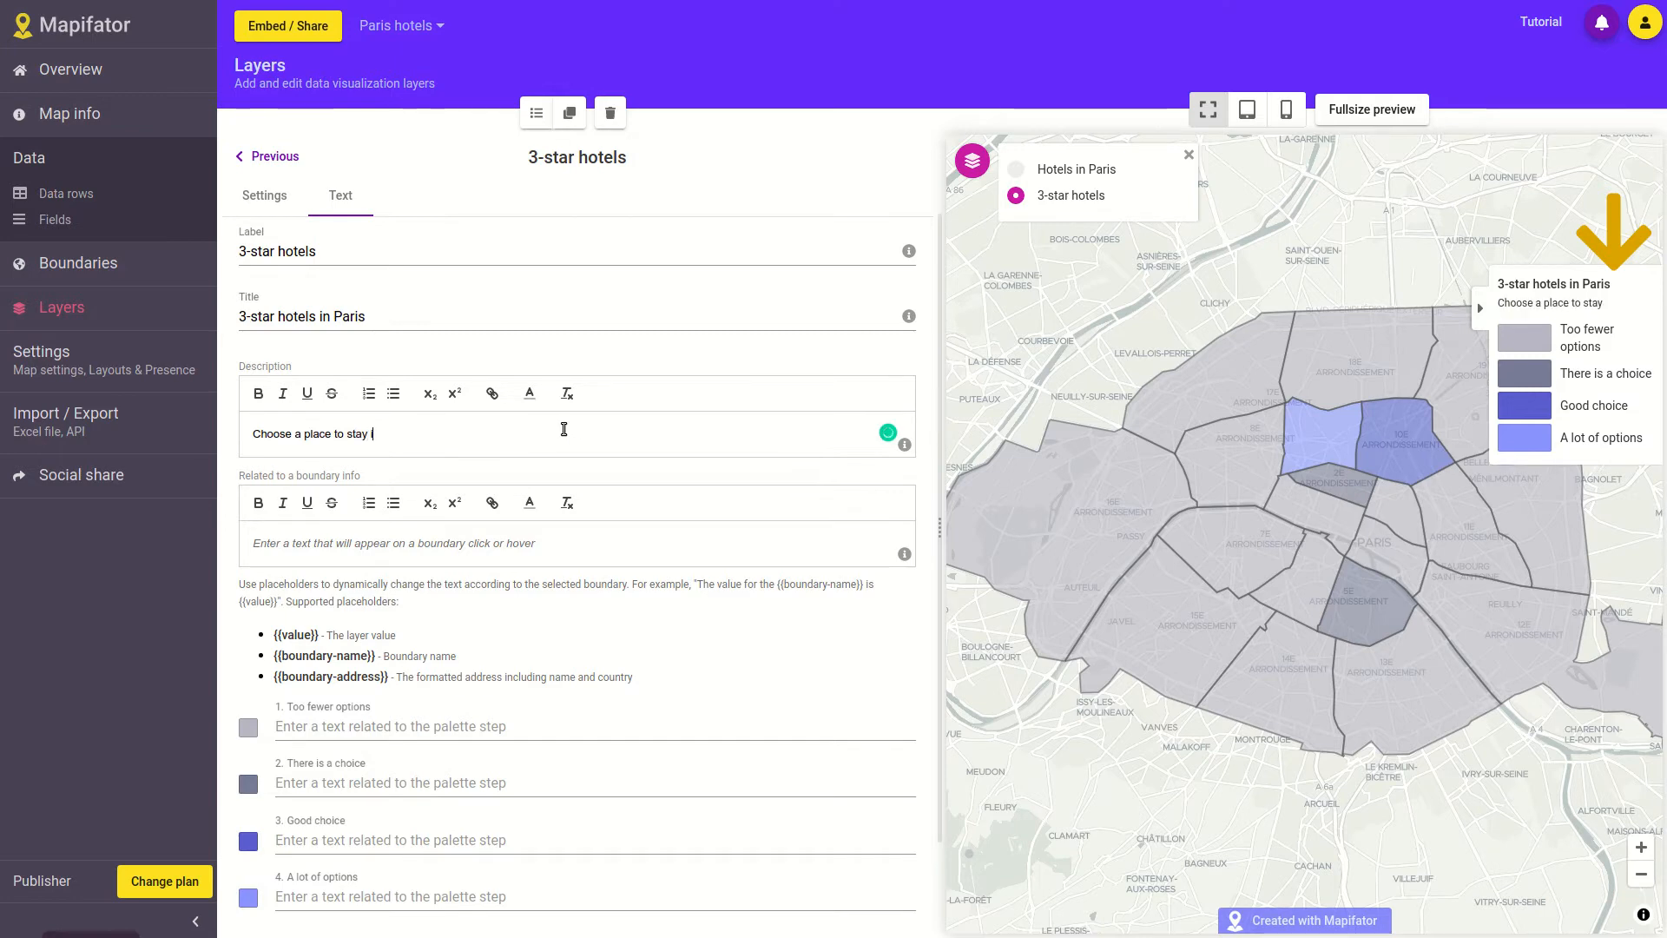
{"action": "type", "text": "in 3-star ho"}
{"action": "key", "text": "ctrl+Left"}
{"action": "key", "text": "ctrl+Left"}
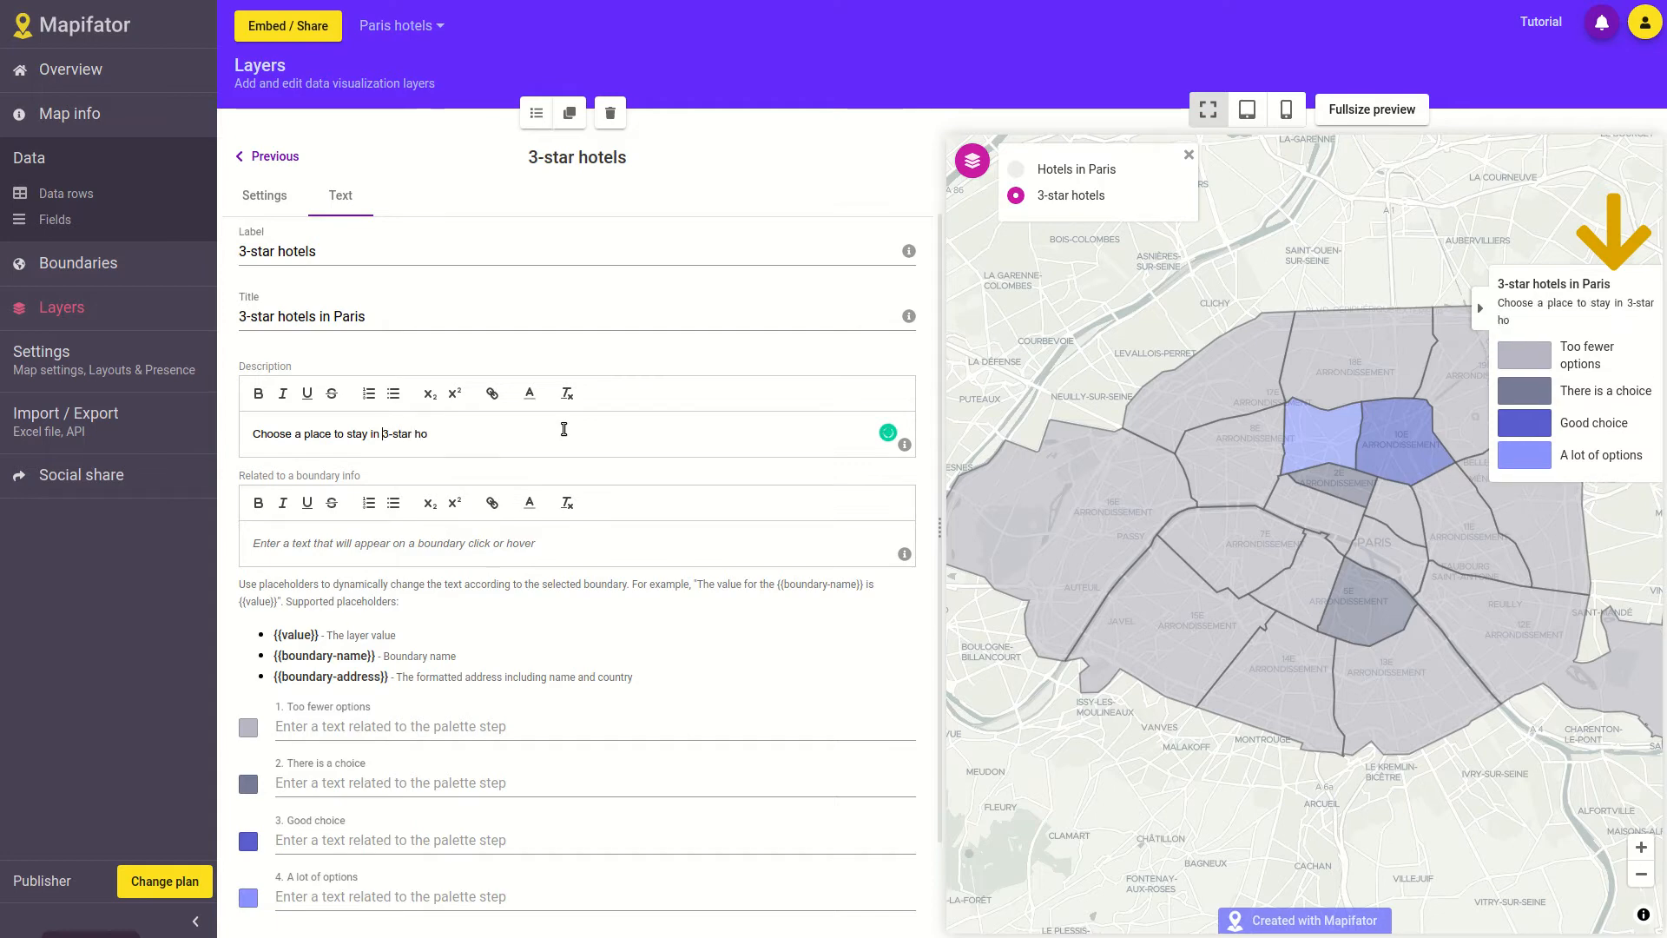
{"action": "type", "text": "a"}
{"action": "key", "text": "ctrl+Right"}
{"action": "key", "text": "ctrl+Right"}
{"action": "type", "text": "tel"}
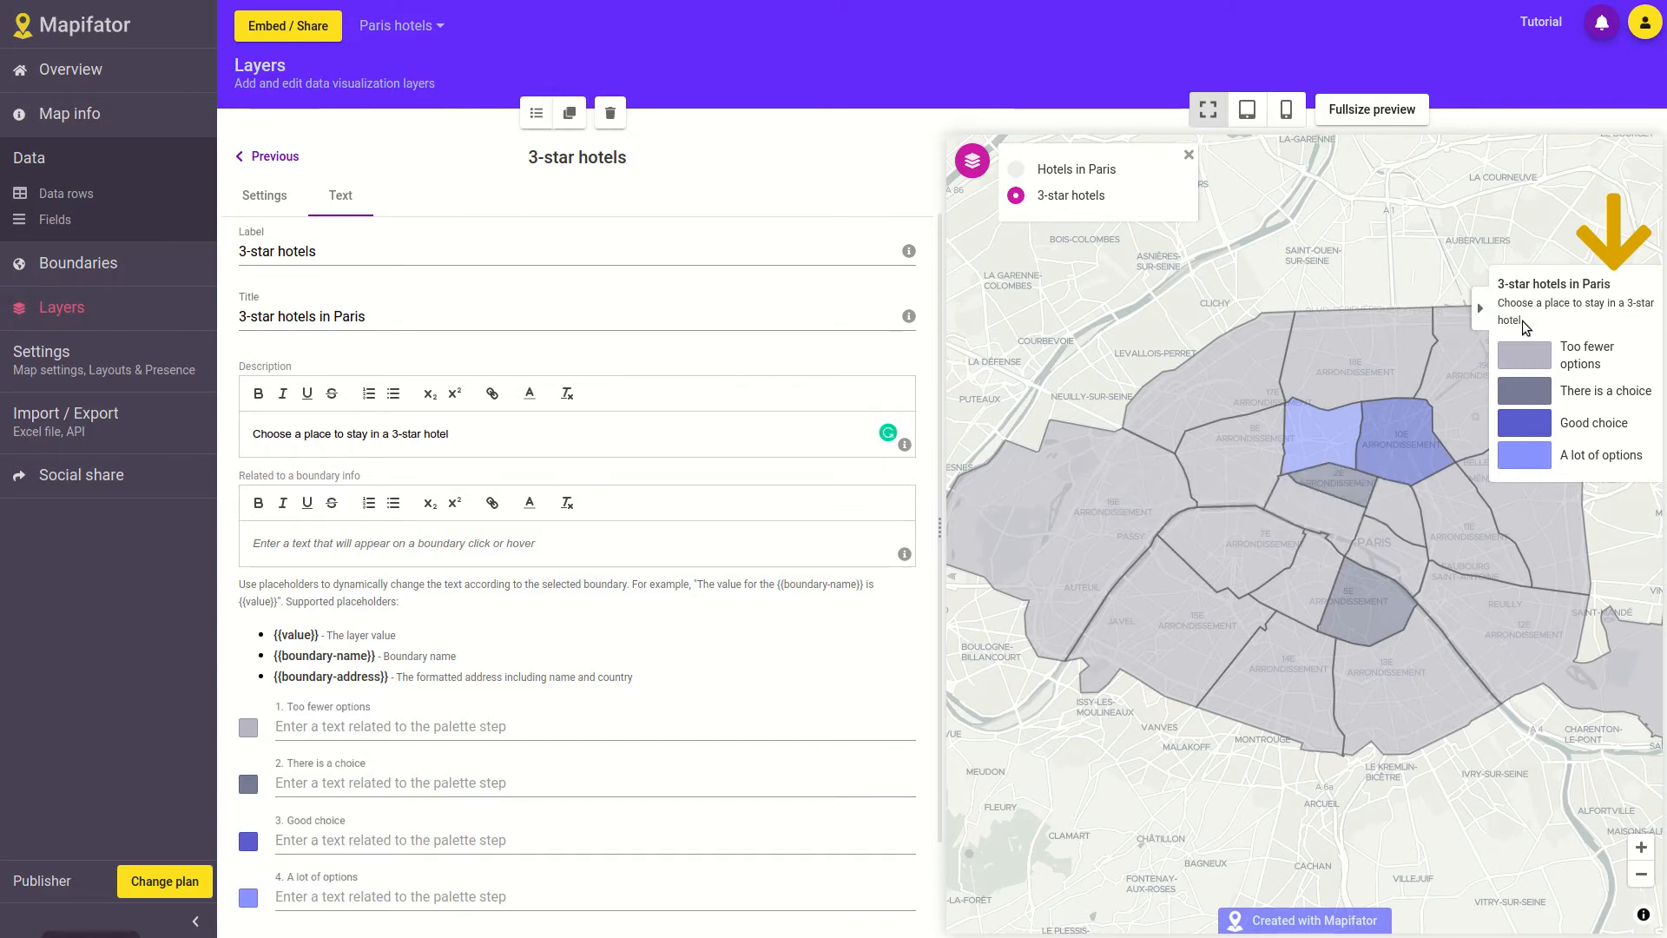
{"action": "left_click_drag", "start_coordinate": [1525, 326], "coordinate": [1497, 304]}
{"action": "left_click", "coordinate": [1525, 326]}
Write the boundary info text "Here information about 3-star hotel for the {{}} area", leaving the placeholder braces empty.
{"action": "left_click", "coordinate": [380, 542]}
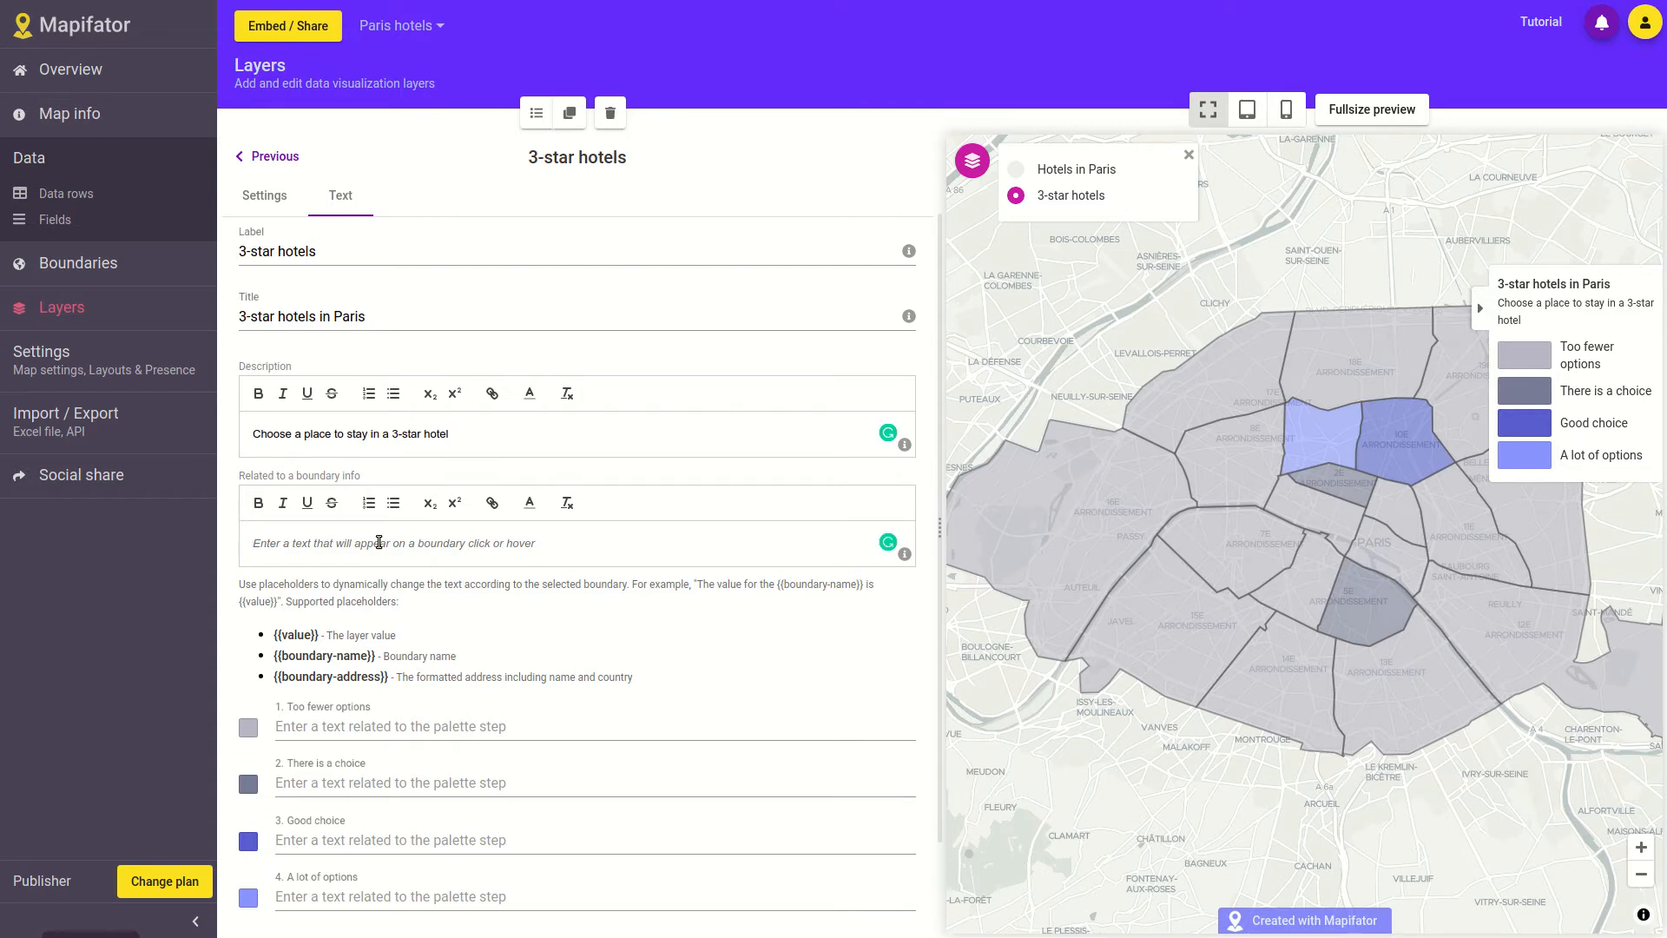
{"action": "type", "text": "H"}
{"action": "type", "text": "ere information a"}
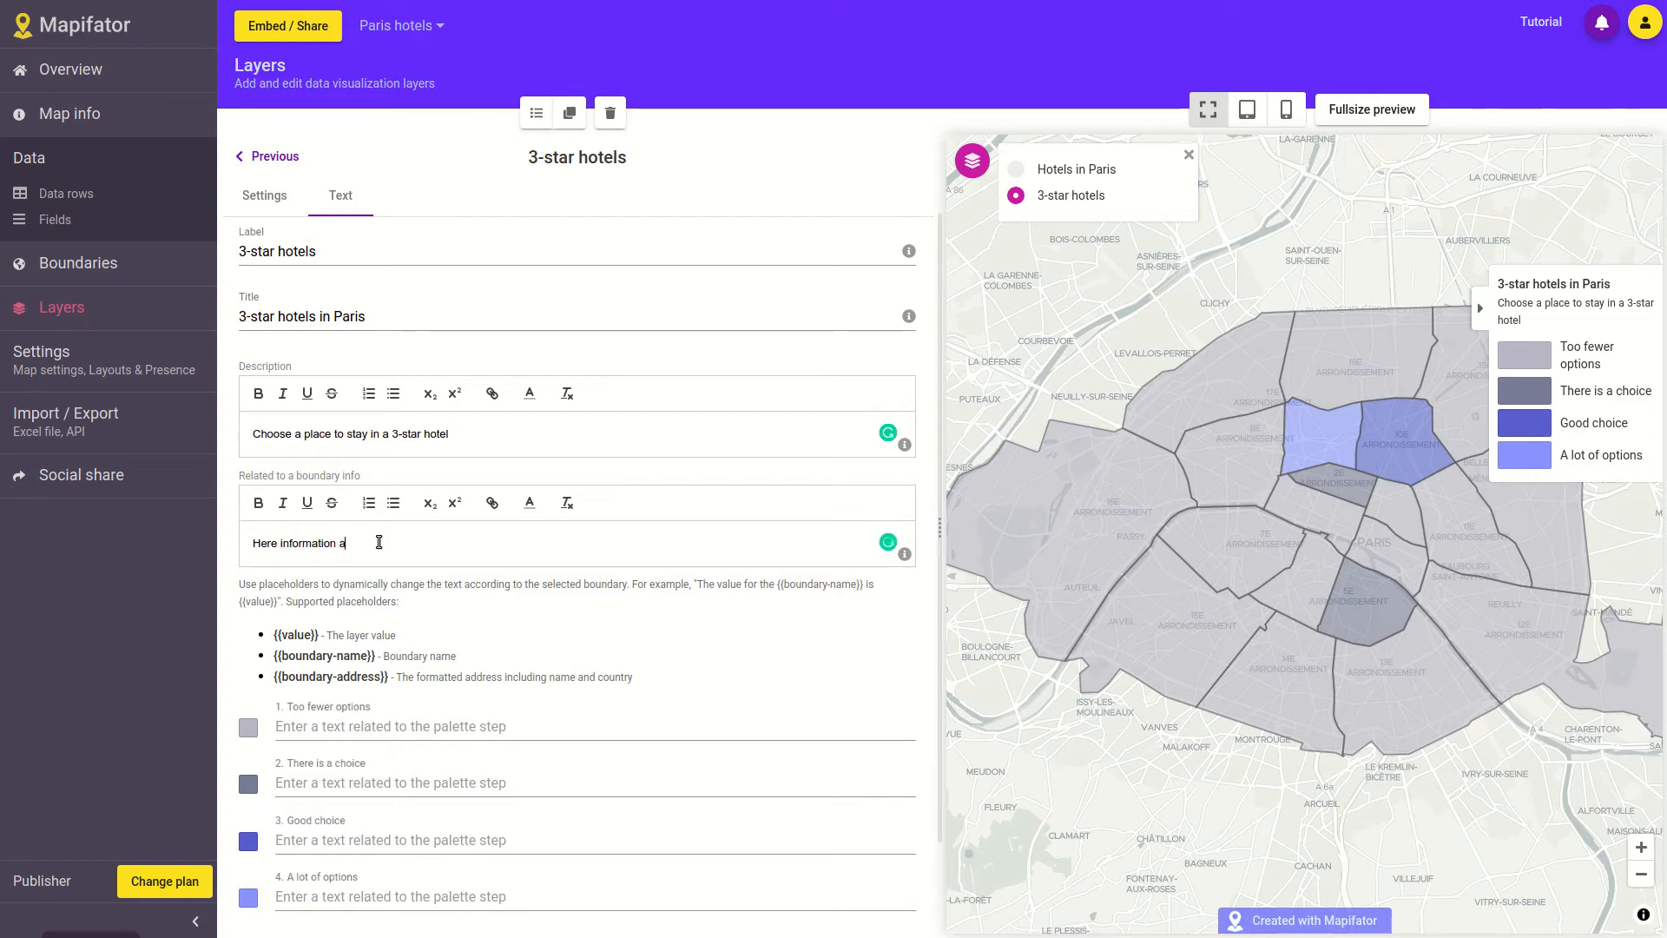
{"action": "type", "text": "bout 3-star h"}
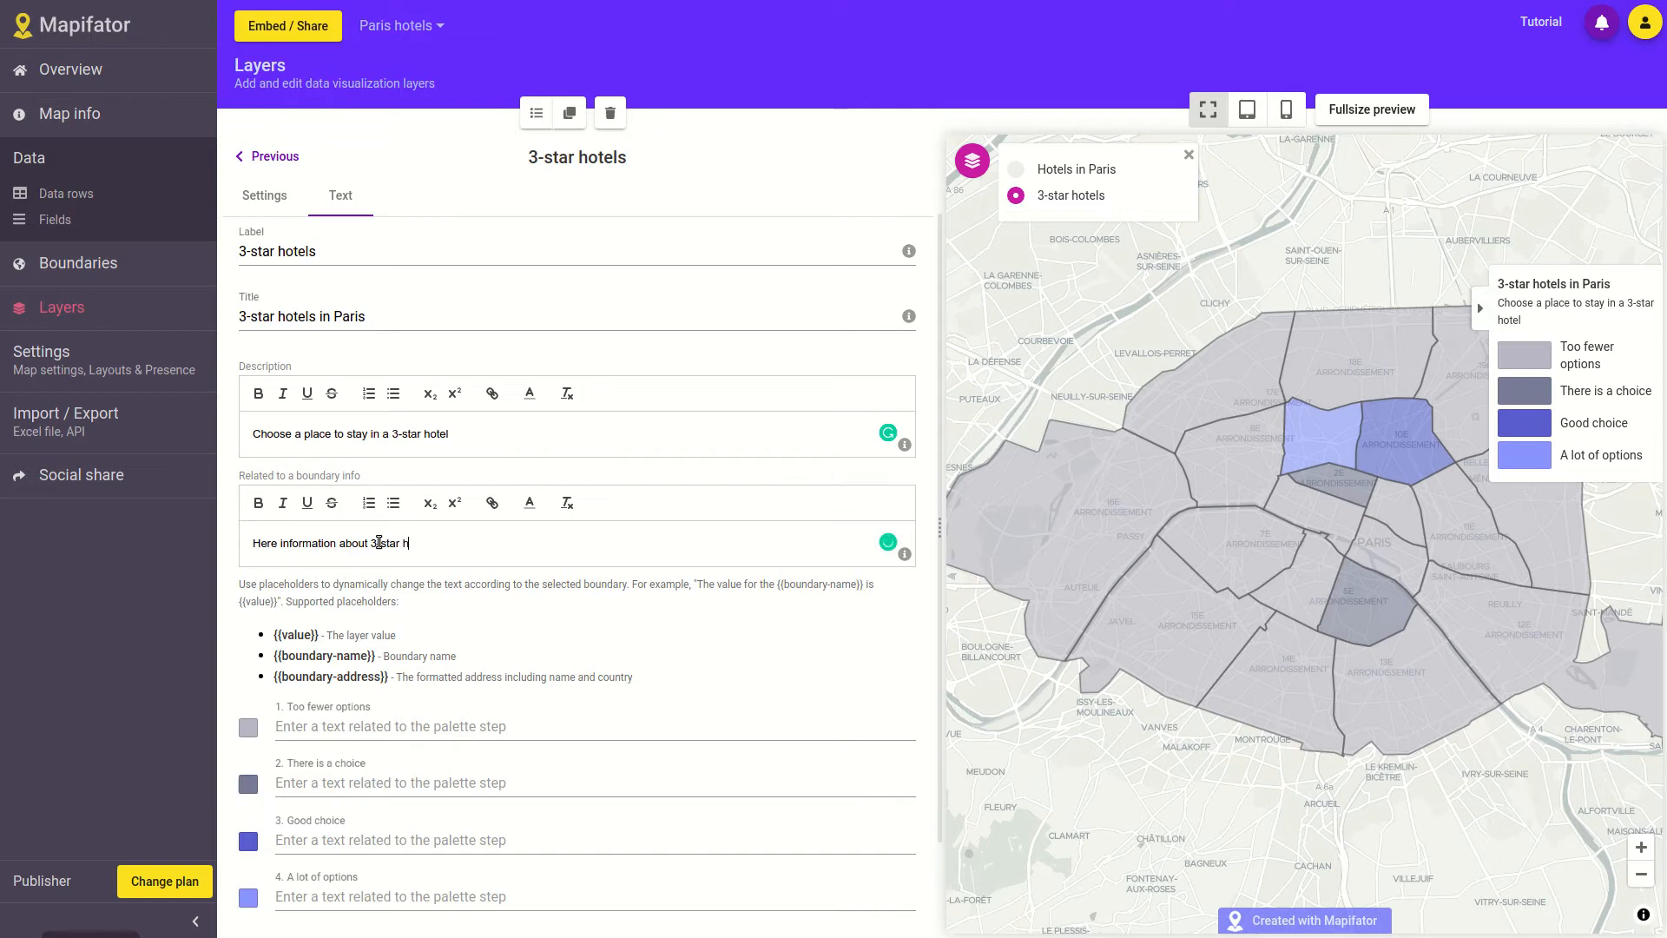
{"action": "type", "text": "o"}
{"action": "type", "text": "tel fro"}
{"action": "key", "text": "BackSpace"}
{"action": "type", "text": "{{"}
{"action": "type", "text": "a"}
{"action": "type", "text": "rea"}
{"action": "type", "text": "the"}
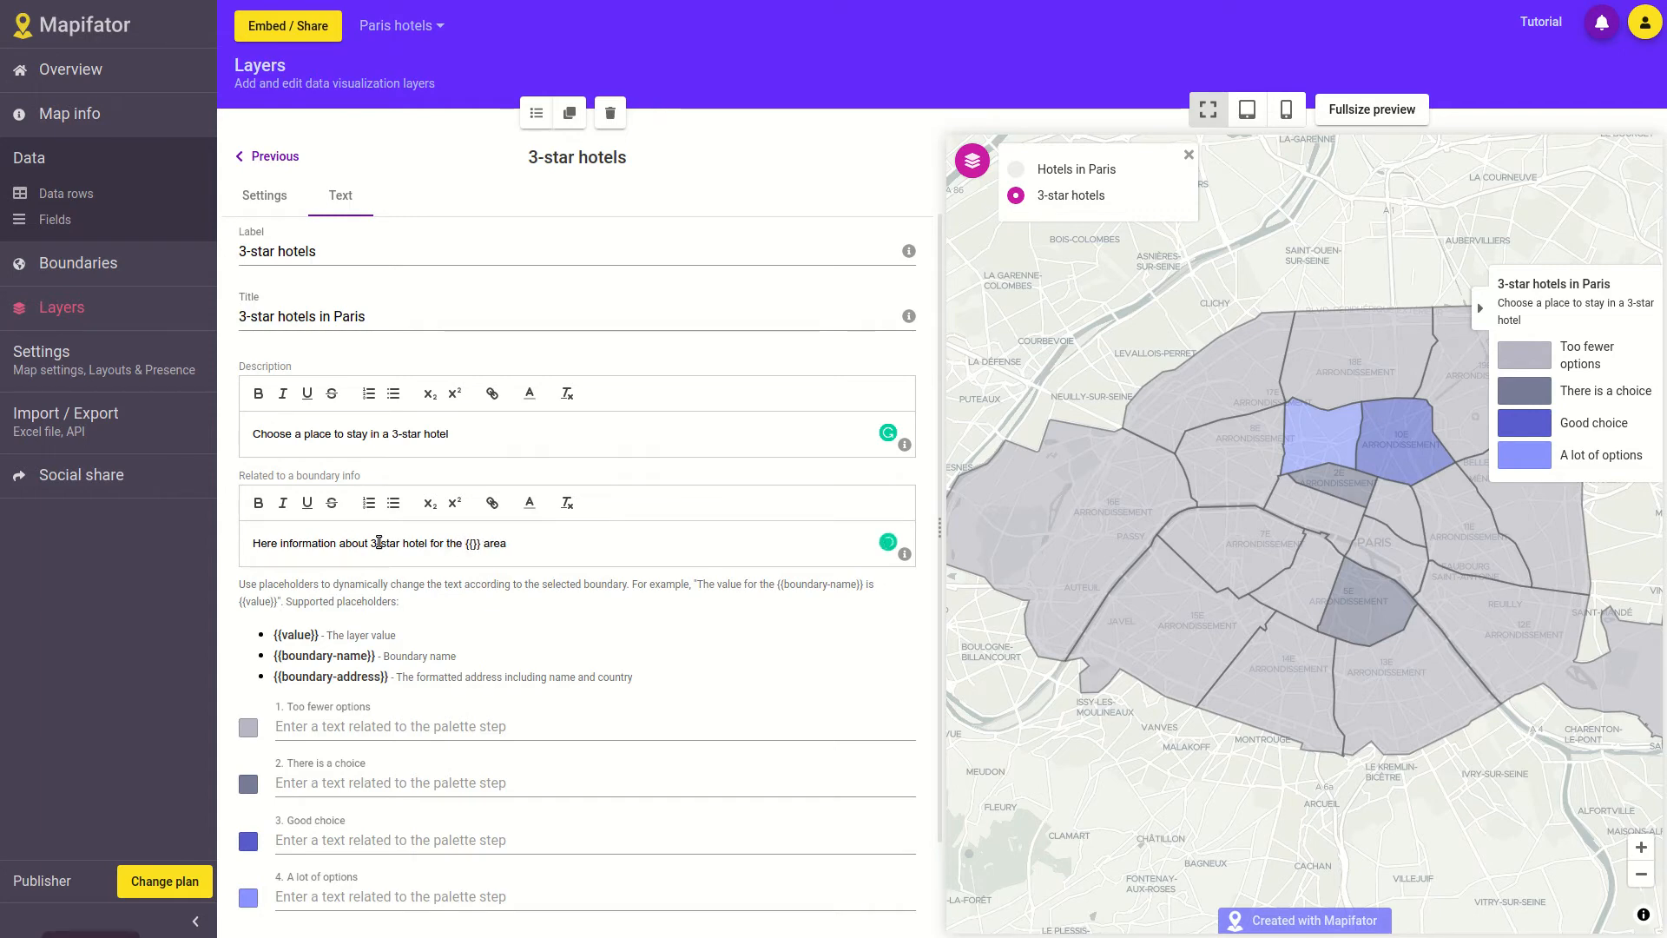
Fill the empty braces in the boundary info text with boundary-name and remove the word "area".
{"action": "left_click_drag", "start_coordinate": [369, 656], "coordinate": [282, 657]}
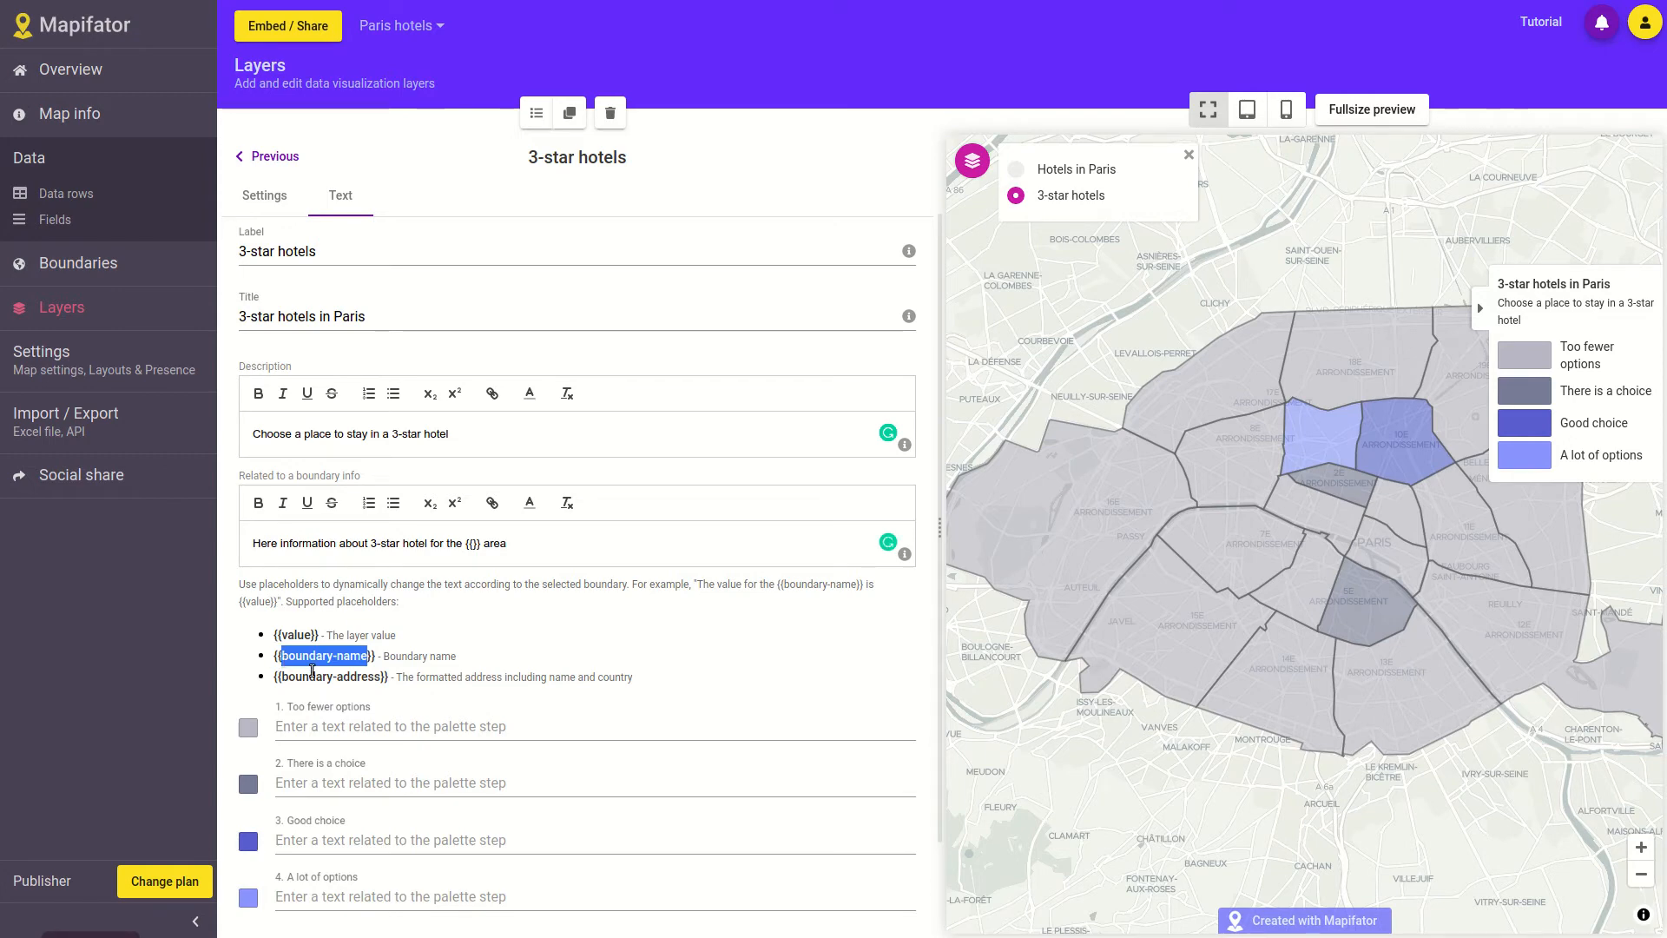
{"action": "key", "text": "ctrl+c"}
{"action": "left_click", "coordinate": [473, 543]}
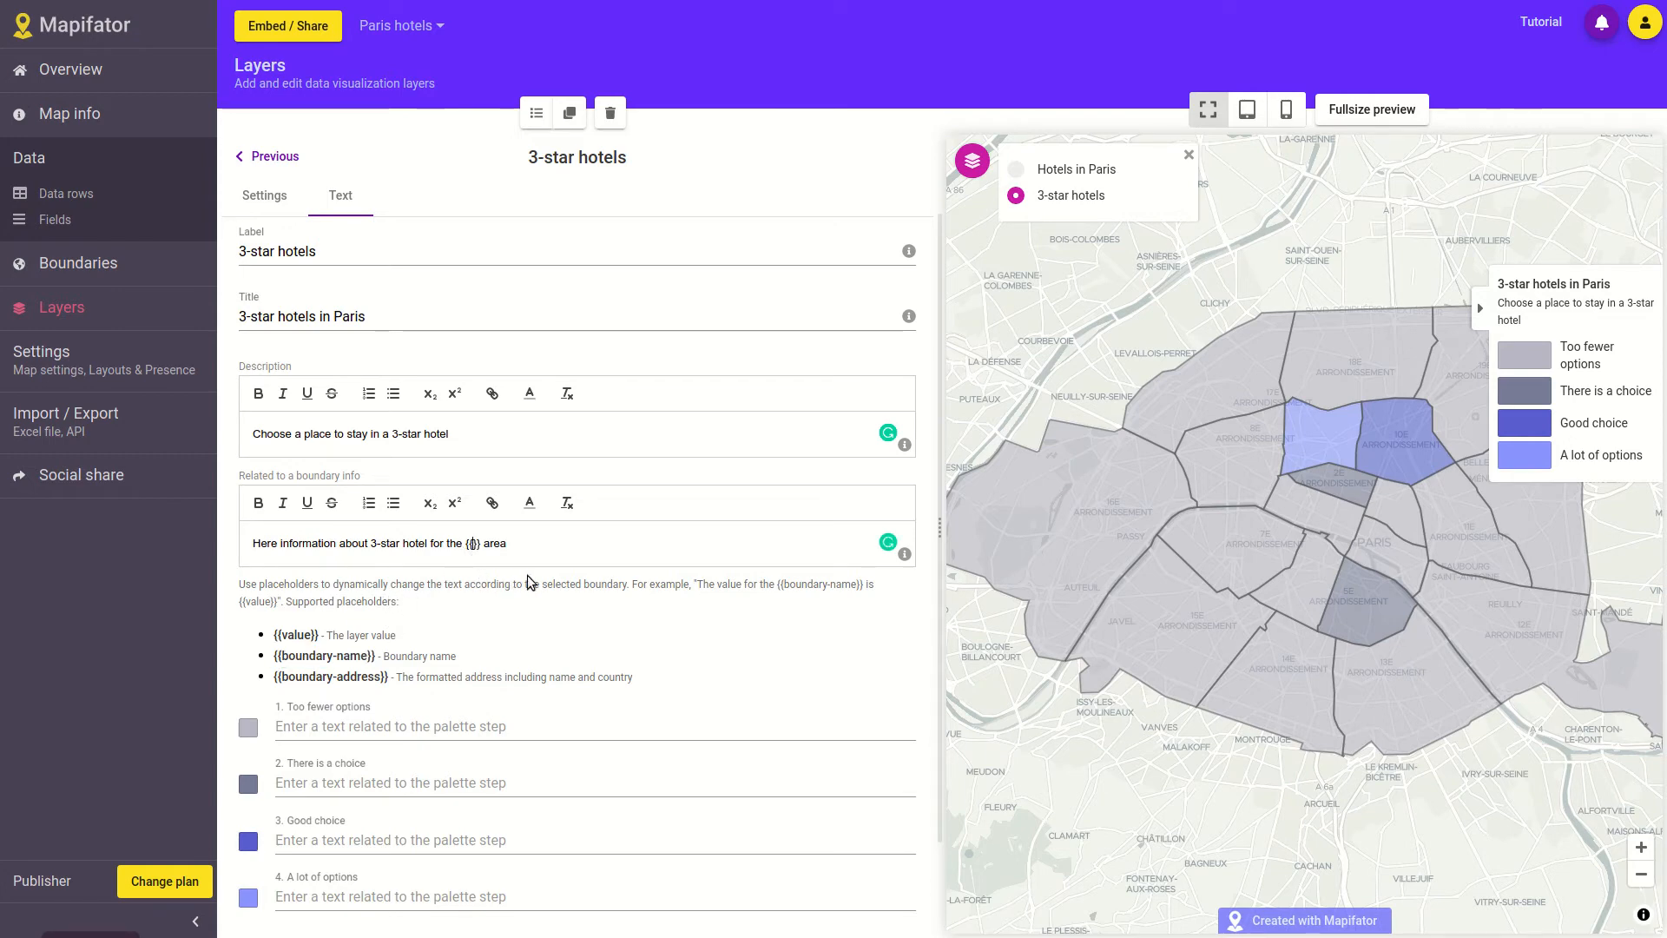
{"action": "key", "text": "ctrl+v"}
{"action": "left_click", "coordinate": [605, 550]}
{"action": "double_click", "coordinate": [574, 543]}
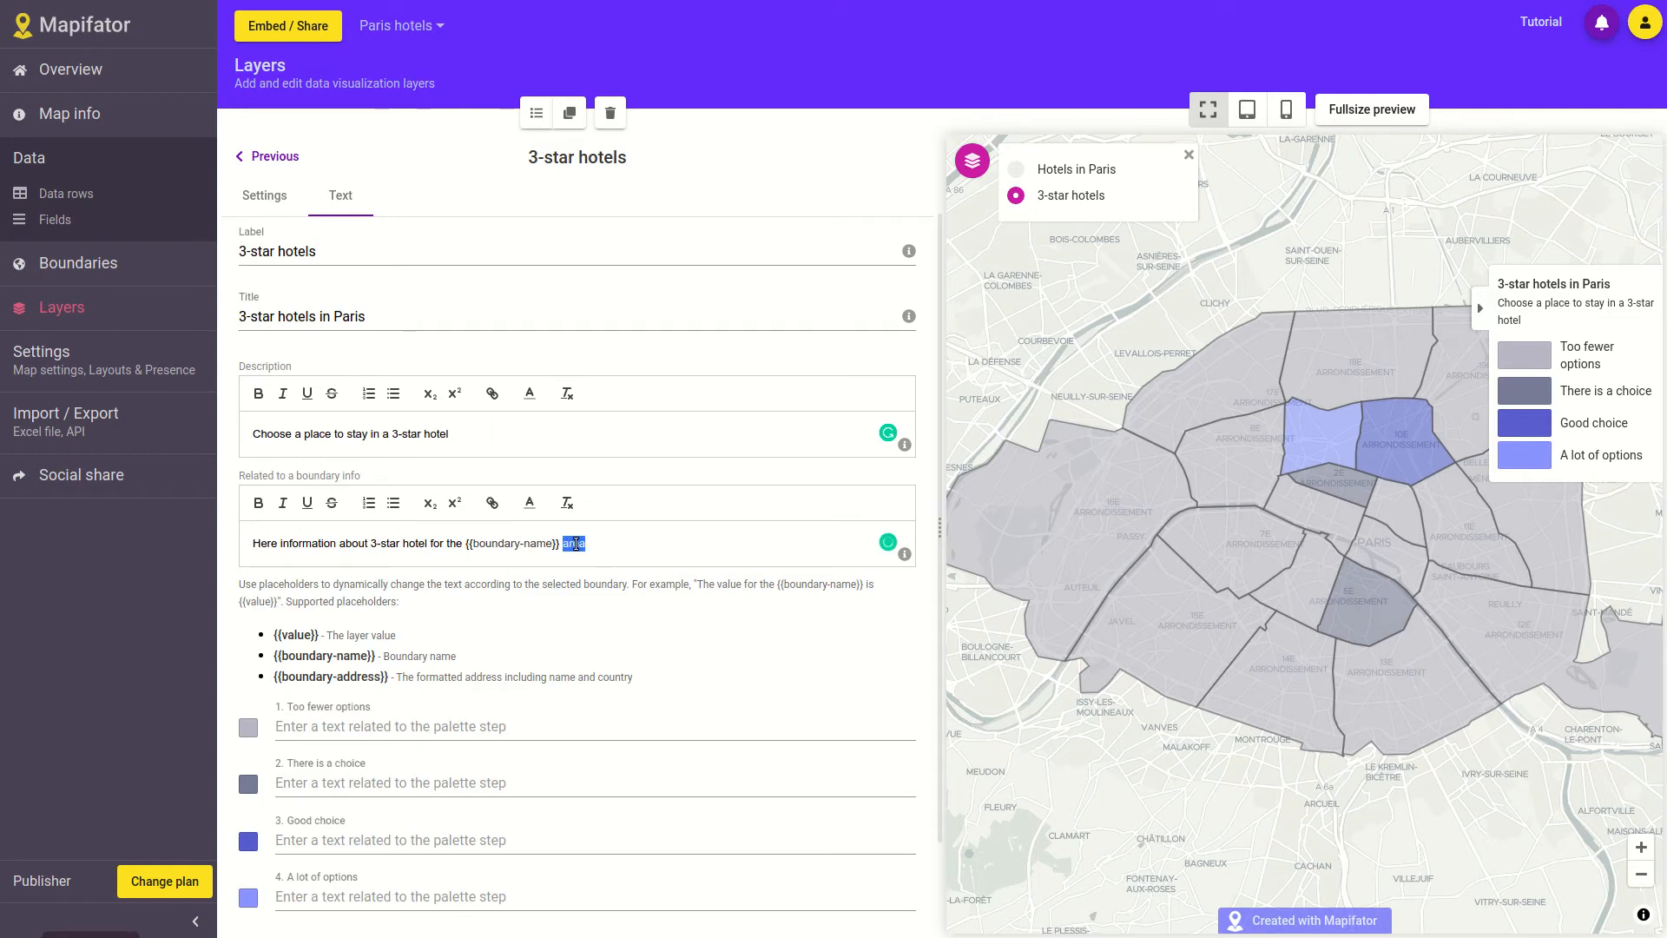
{"action": "key", "text": "BackSpace"}
Replace the placeholder in the boundary info text with a full copy of {{boundary-name}} and preview the text on map boundaries.
{"action": "left_click", "coordinate": [499, 544]}
{"action": "mouse_move", "coordinate": [1044, 564]}
{"action": "left_click_drag", "start_coordinate": [379, 657], "coordinate": [269, 661]}
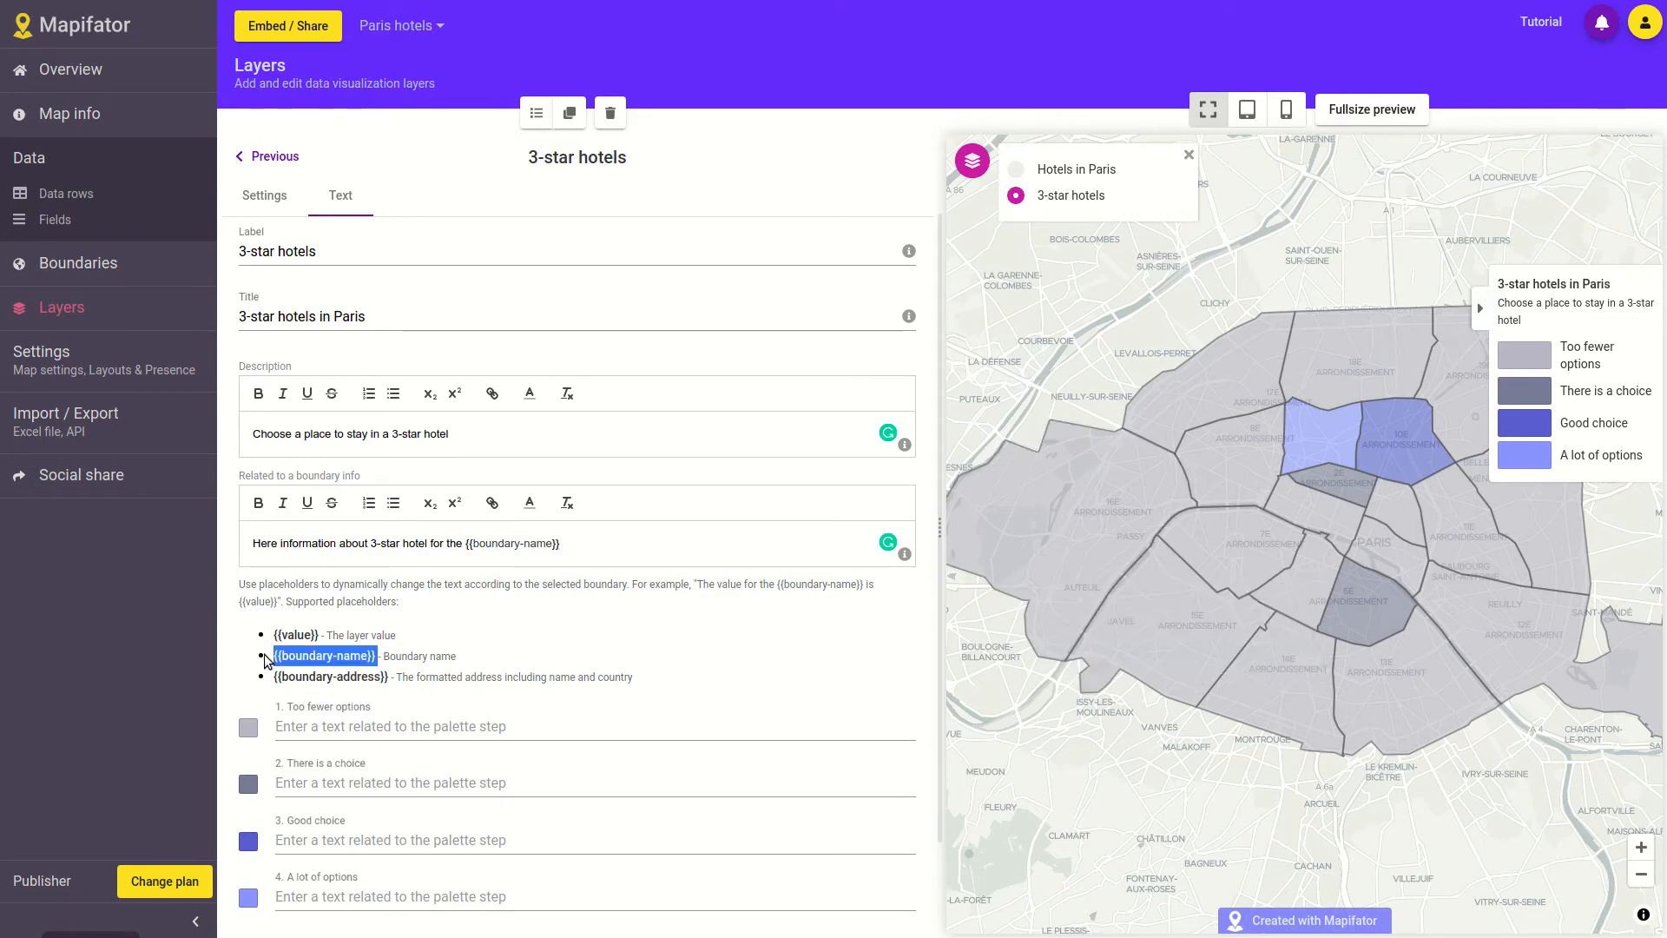
{"action": "left_click_drag", "start_coordinate": [599, 547], "coordinate": [466, 544]}
{"action": "key", "text": "ctrl+v"}
{"action": "mouse_move", "coordinate": [1008, 501]}
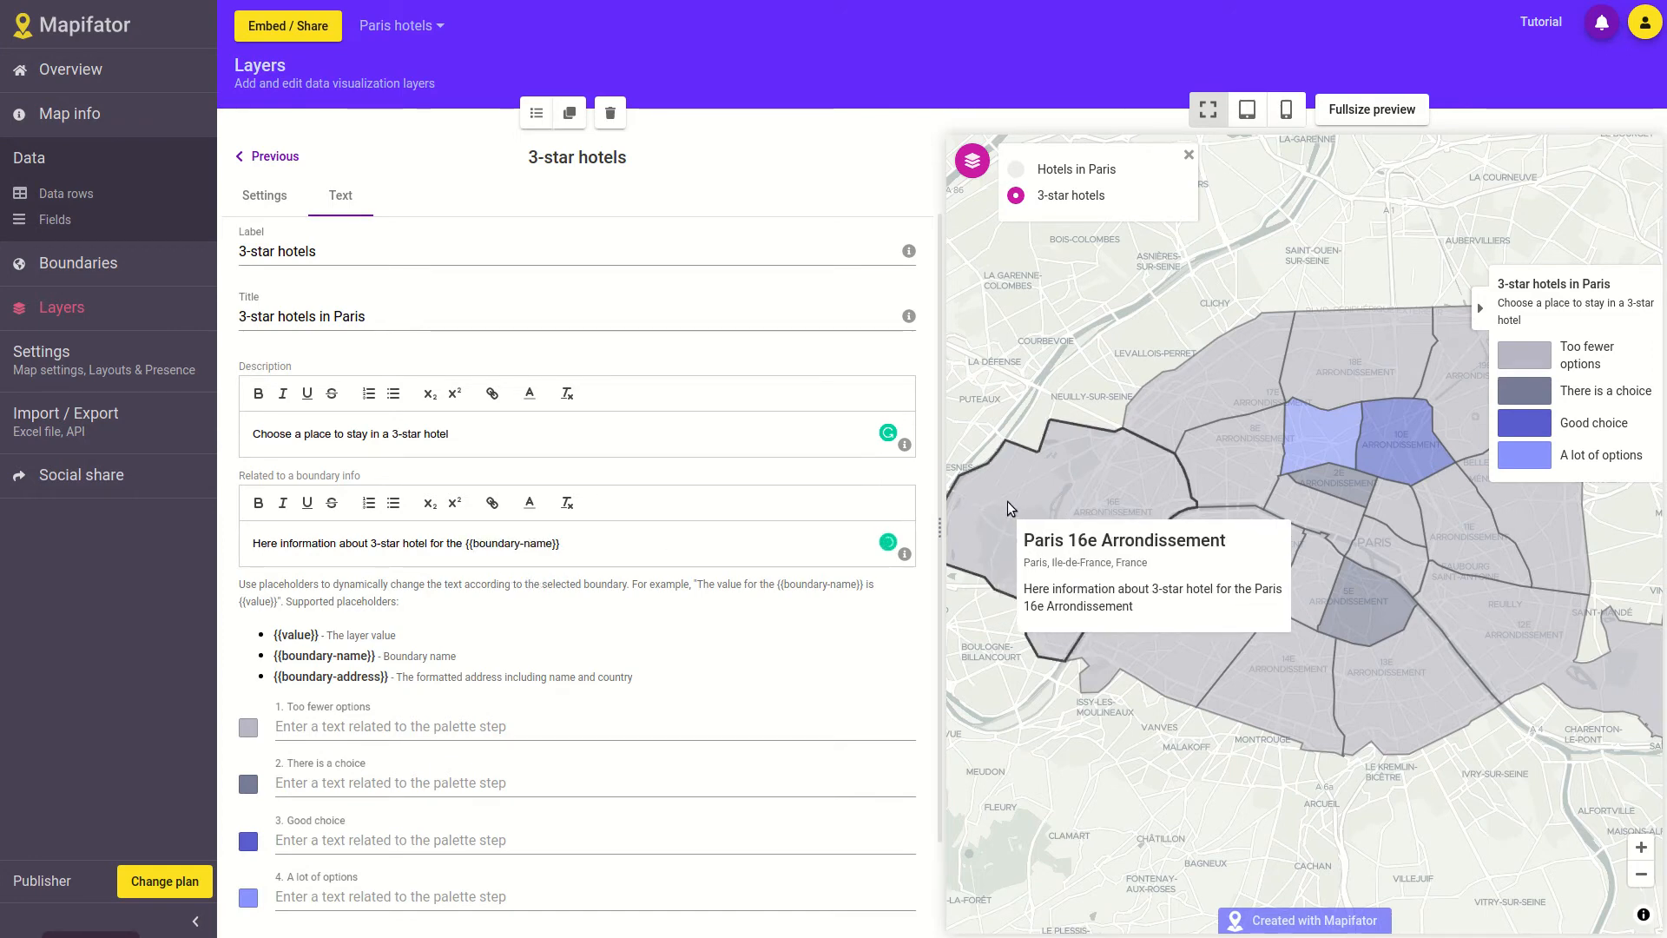
{"action": "mouse_move", "coordinate": [1190, 440]}
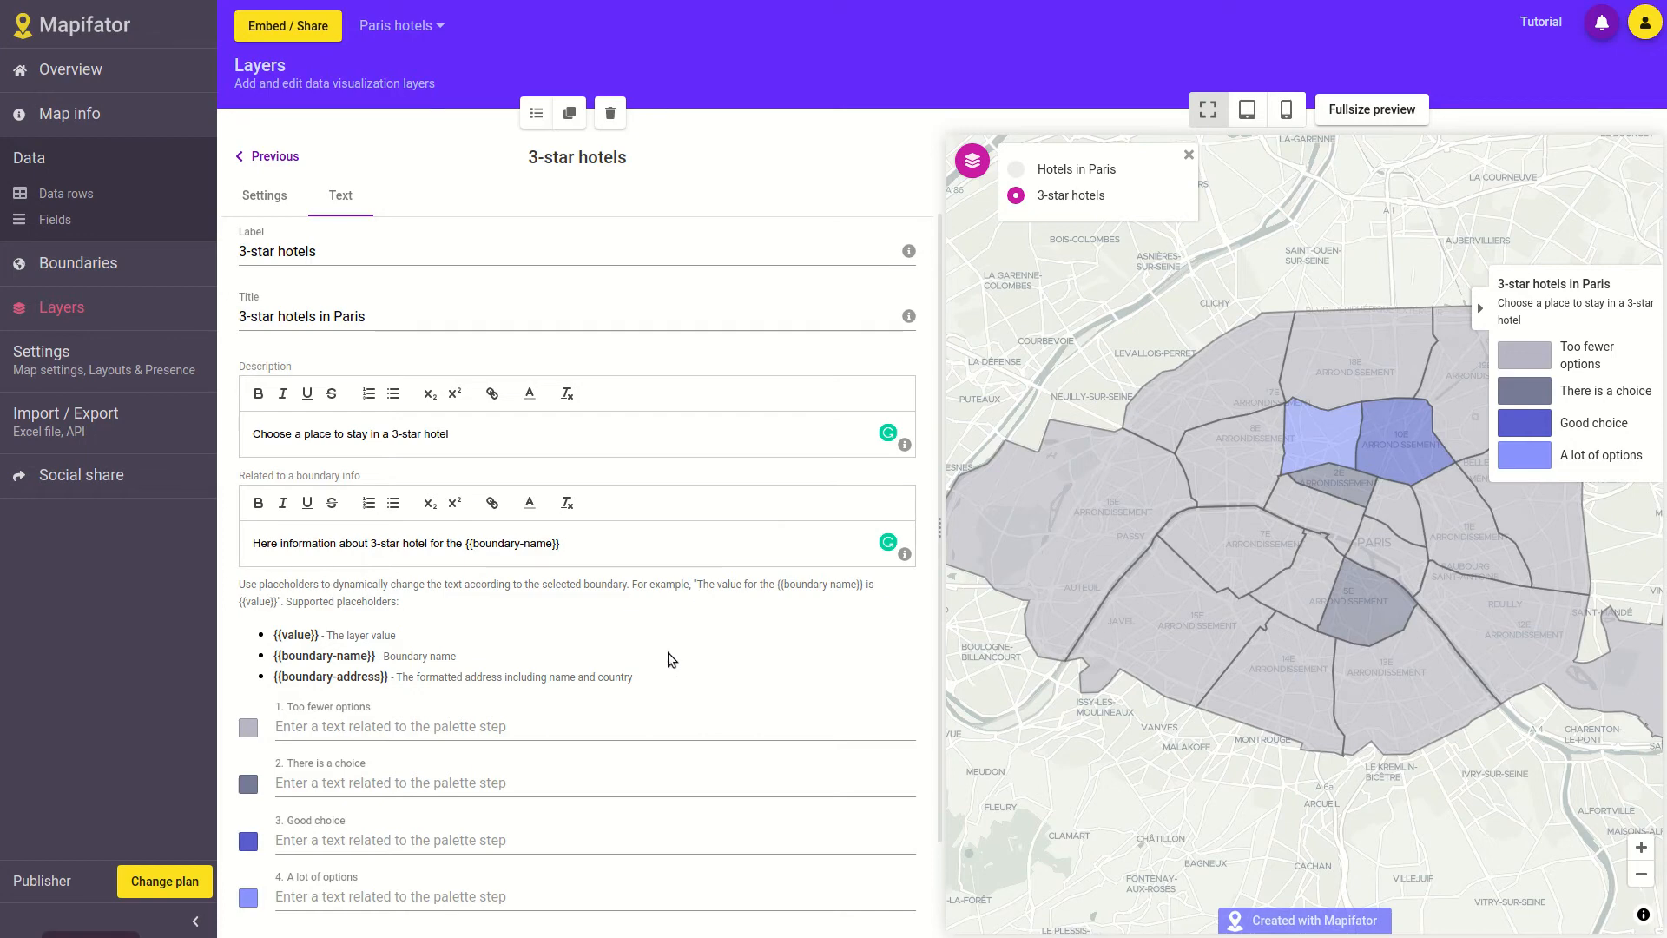
Set the "Too fewer options" palette step's text to "You will find a 3-star hotel here if you are lucky ))" and preview it on the map.
{"action": "left_click", "coordinate": [441, 731]}
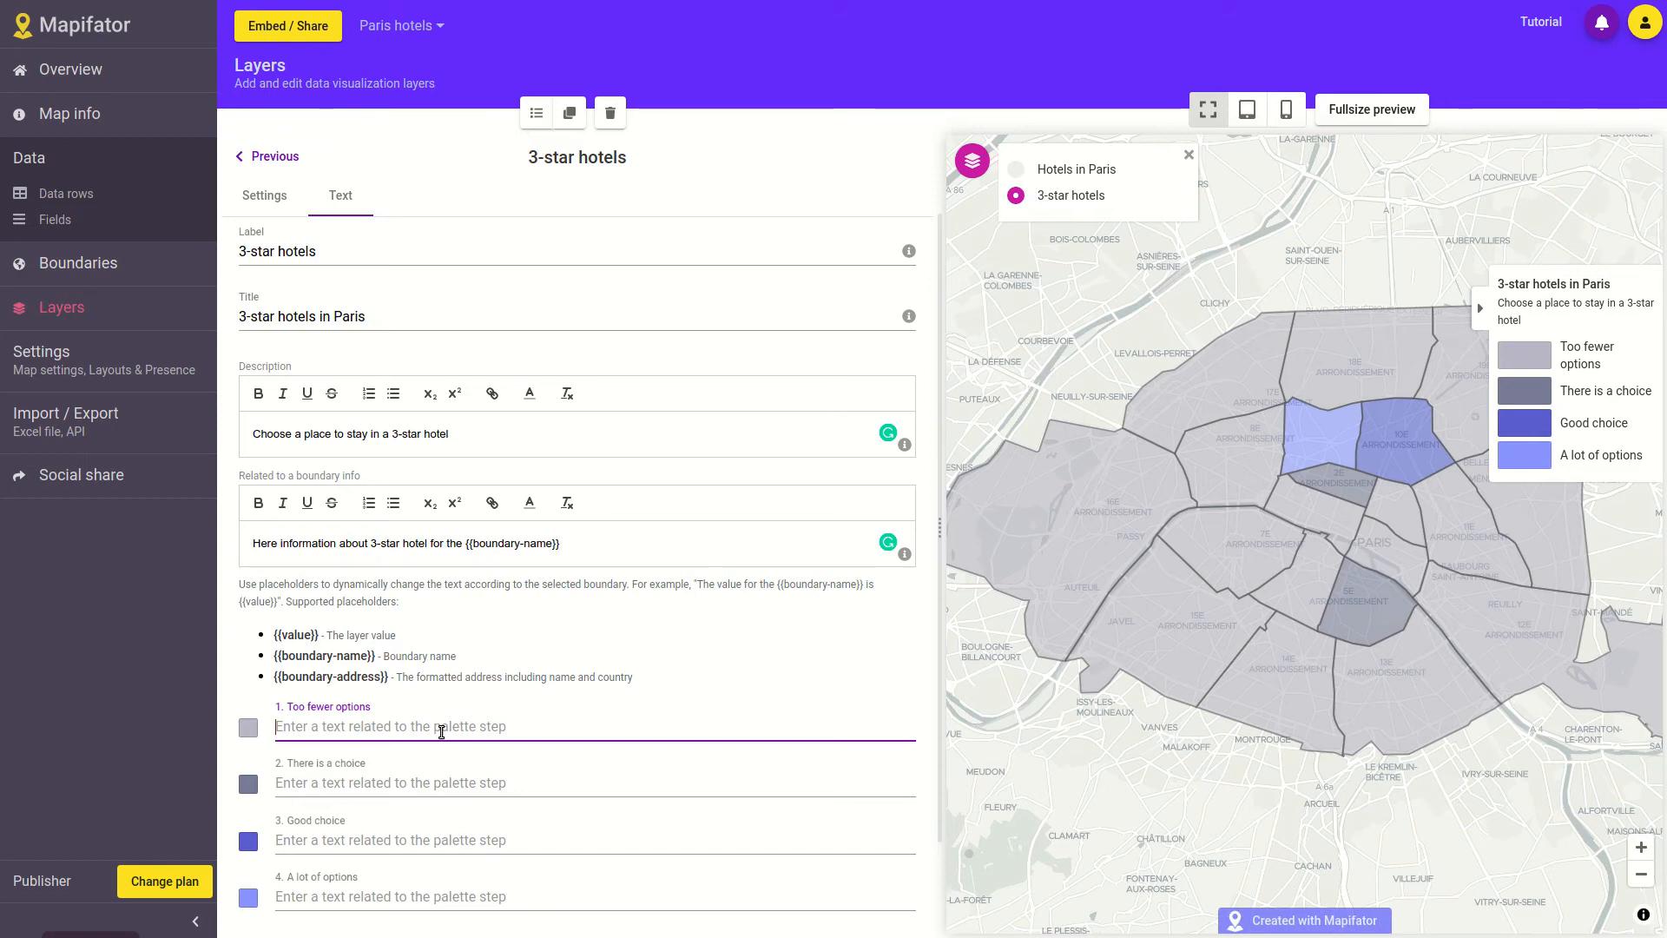
{"action": "type", "text": "YOu can"}
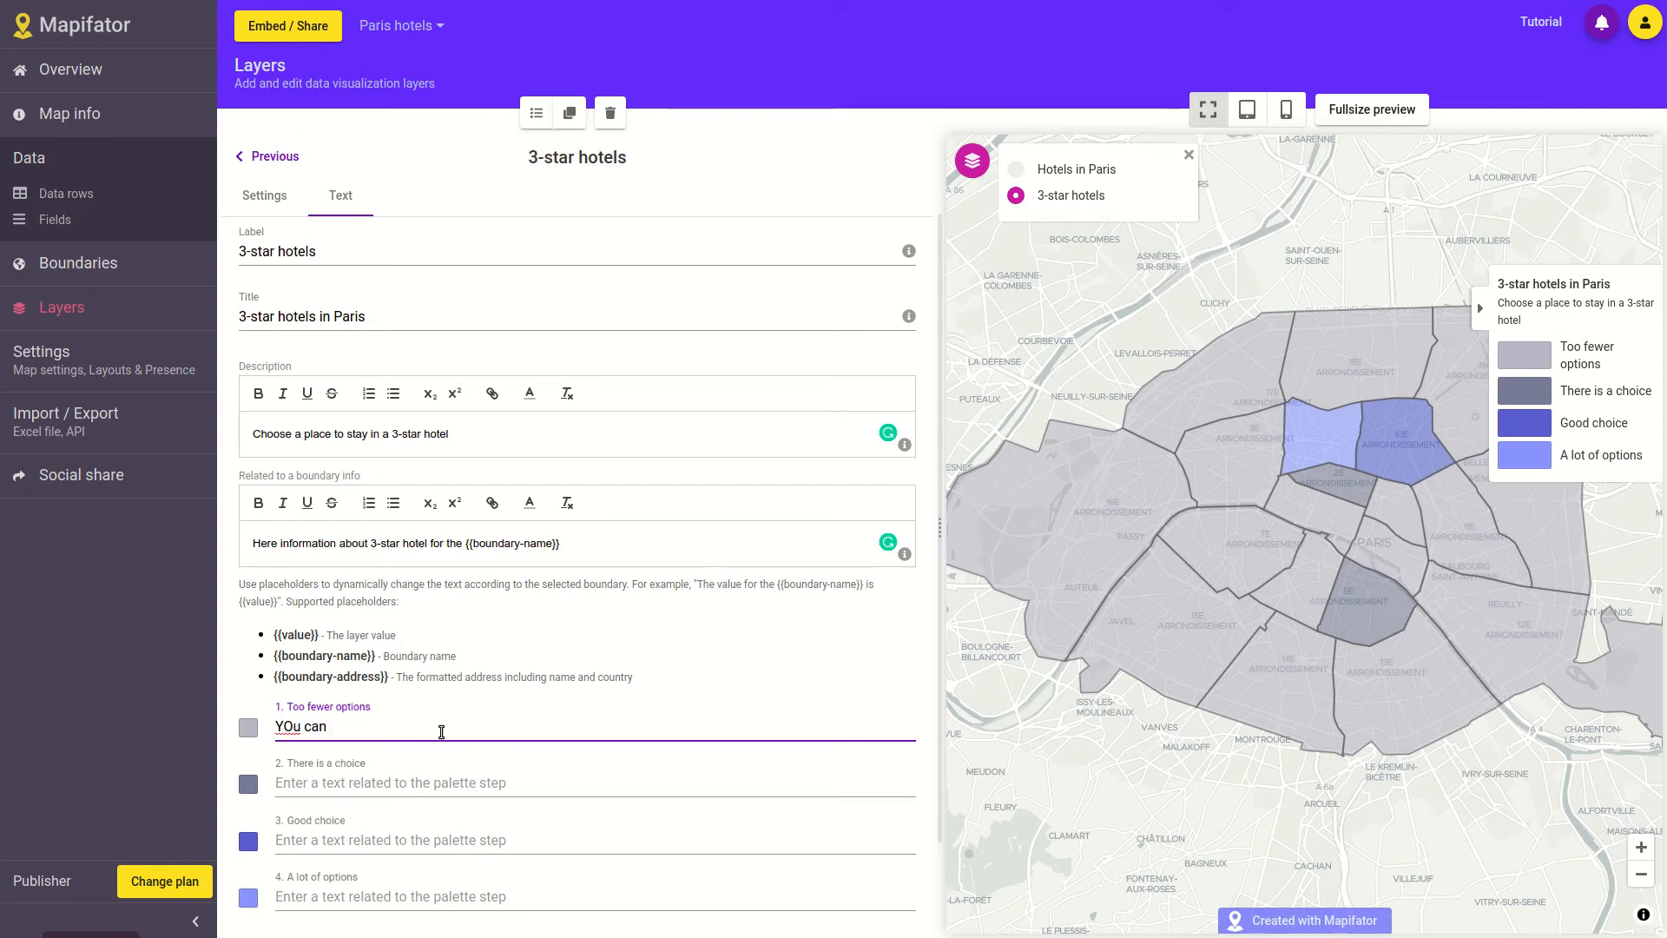
{"action": "key", "text": "BackSpace"}
{"action": "key", "text": "BackSpace"}
{"action": "key", "text": "BackSpace"}
{"action": "key", "text": "BackSpace"}
{"action": "key", "text": "BackSpace"}
{"action": "key", "text": "BackSpace"}
{"action": "key", "text": "BackSpace"}
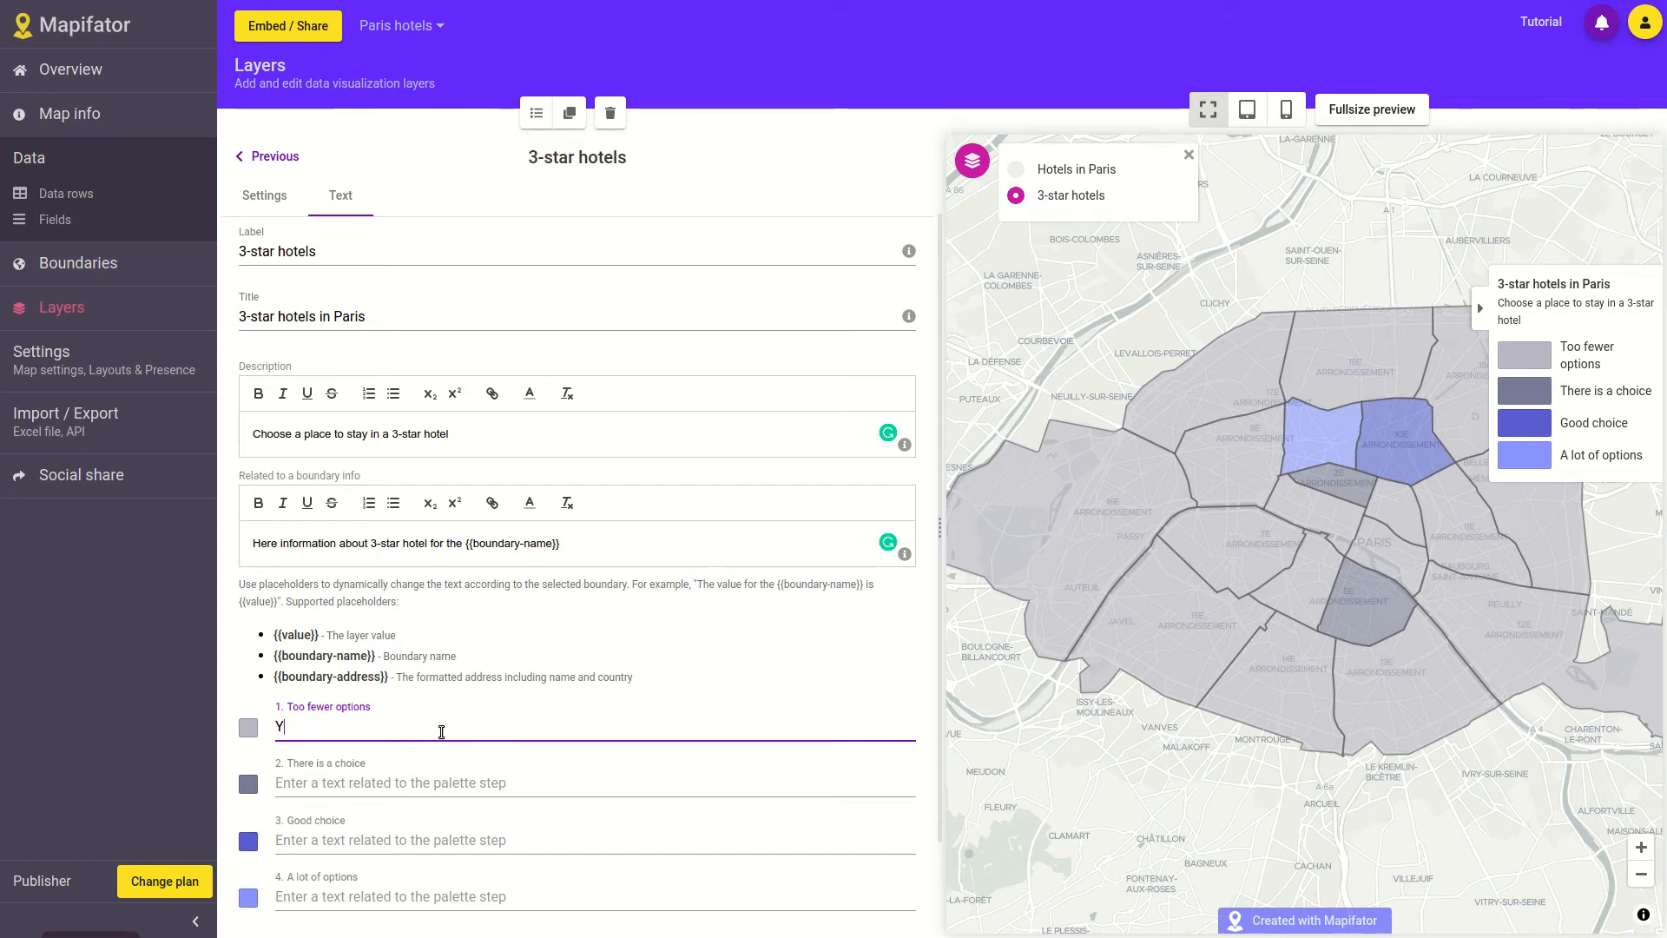
{"action": "type", "text": "ou will find"}
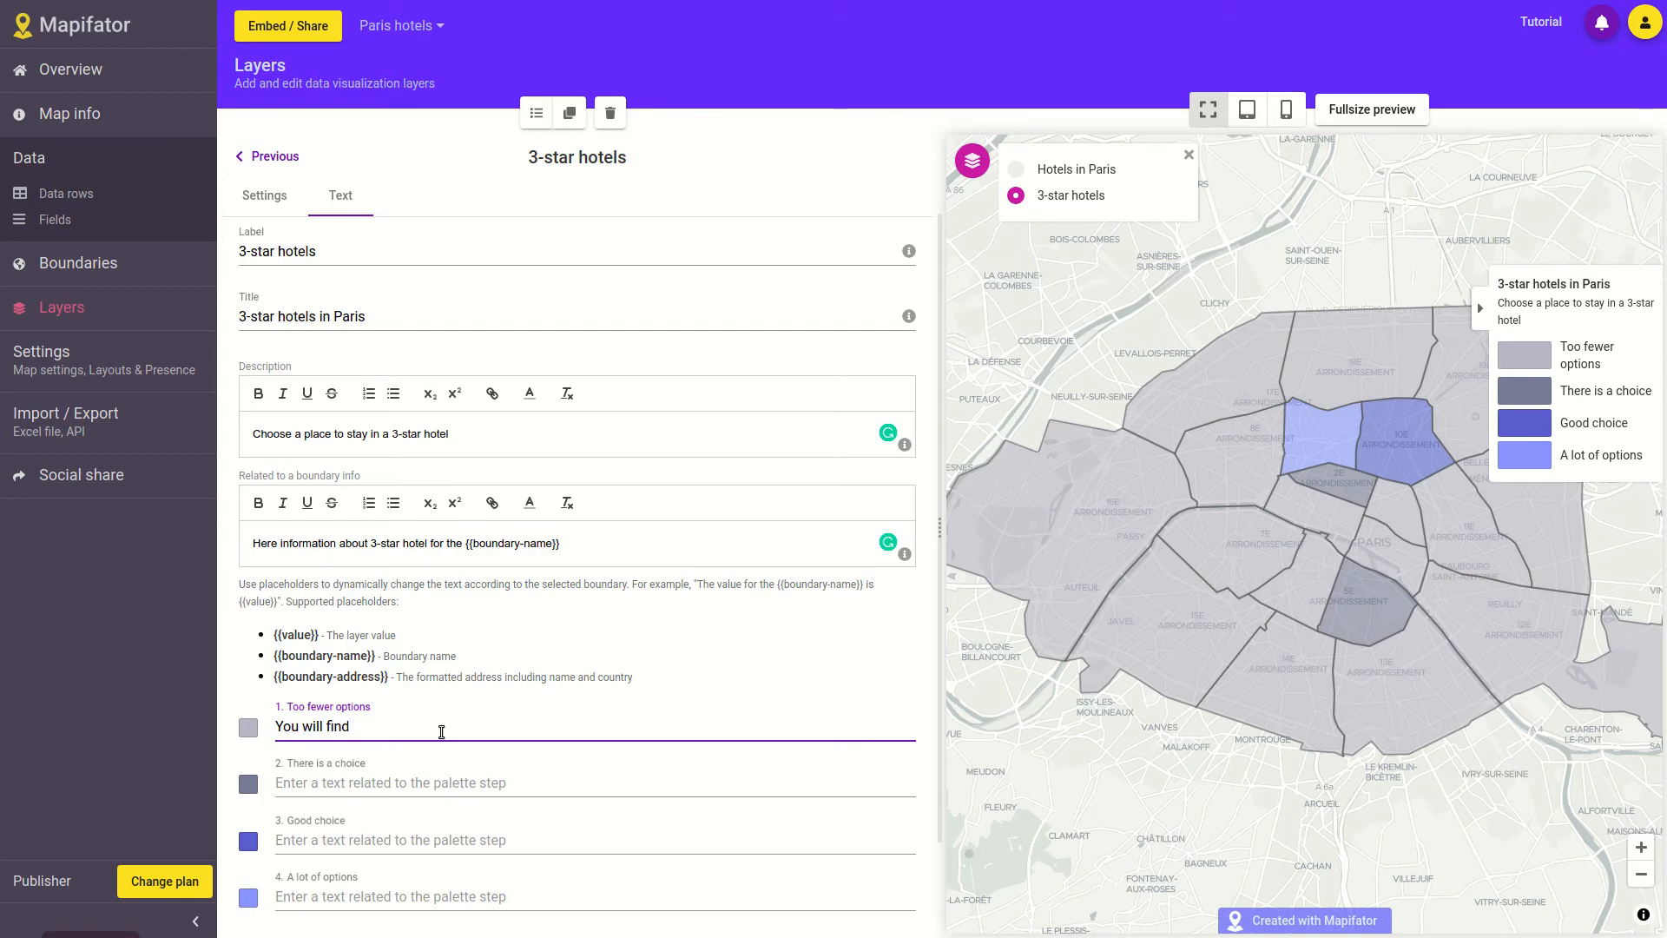
{"action": "type", "text": " a 3-star hotel here if your are"}
{"action": "key", "text": "BackSpace"}
{"action": "key", "text": "BackSpace"}
{"action": "key", "text": "BackSpace"}
{"action": "type", "text": "are "}
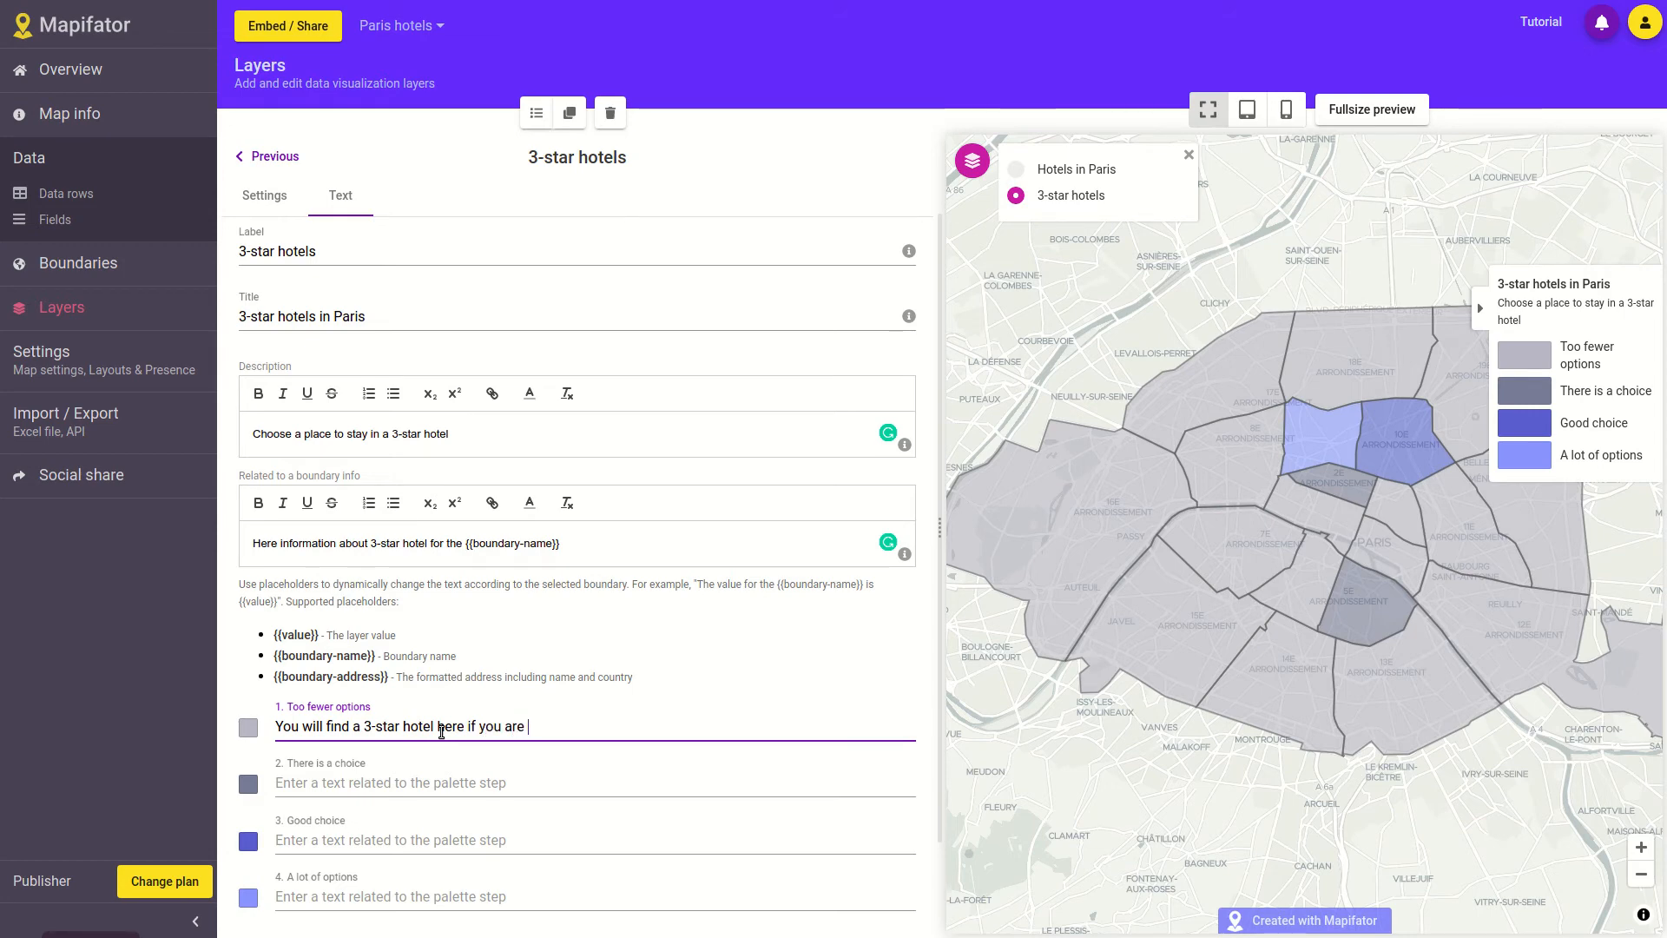
{"action": "type", "text": "lucky ))"}
{"action": "mouse_move", "coordinate": [1066, 517]}
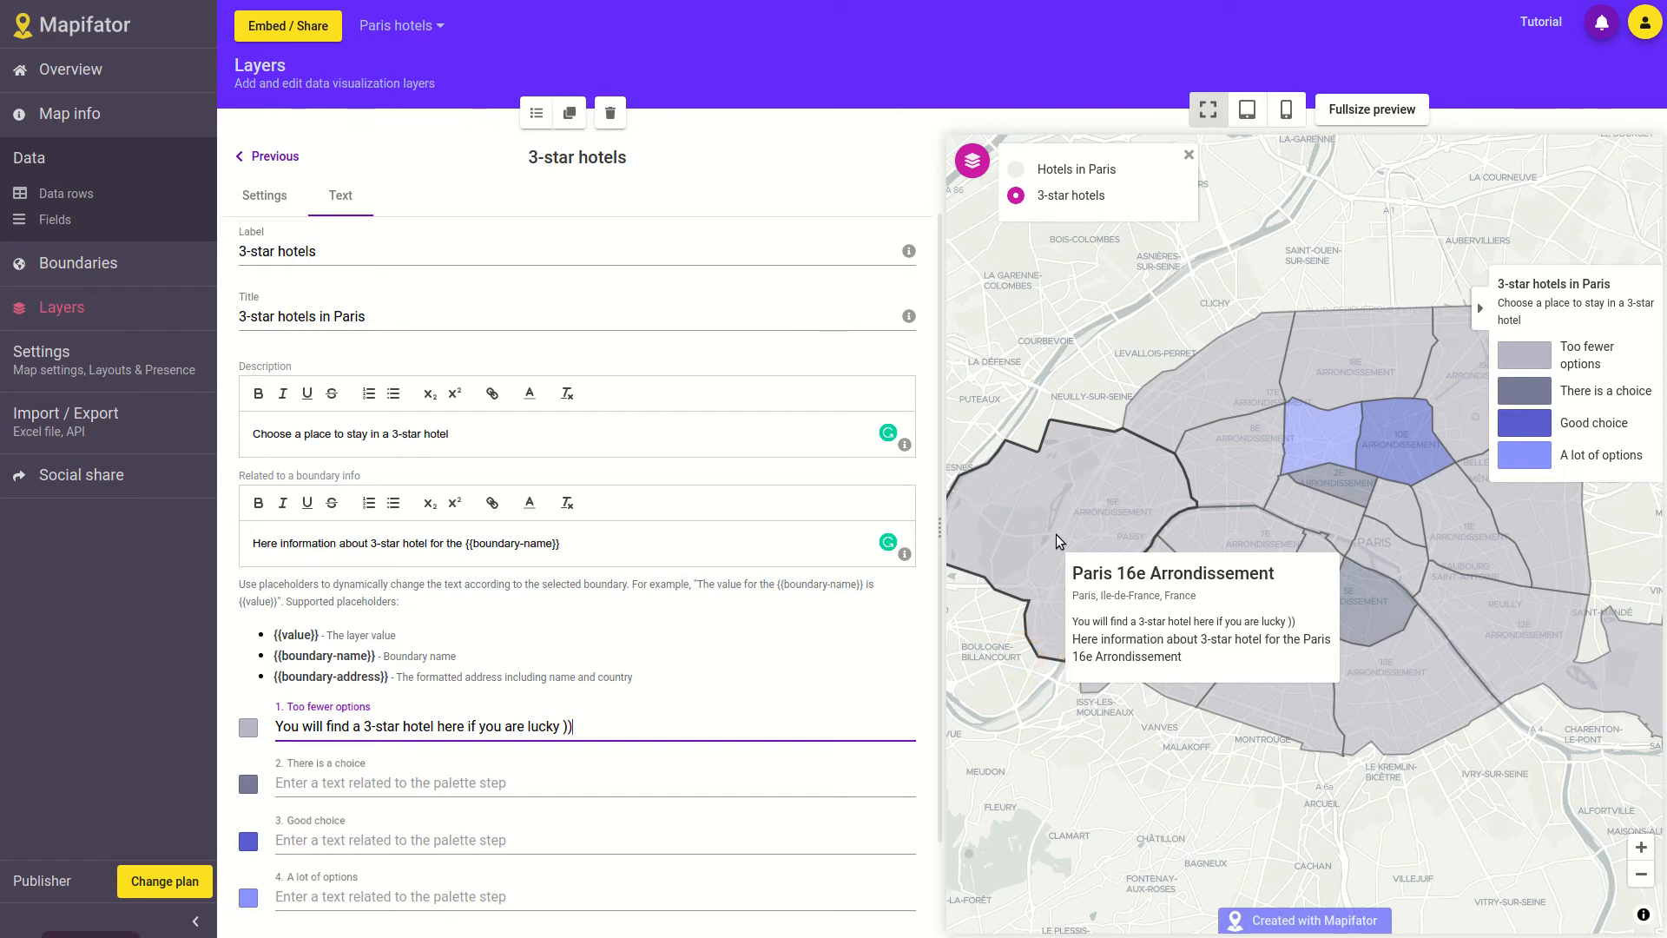
Set the "There is a choice" palette step's text to "A bit better choice here" and preview it on the map.
{"action": "left_click", "coordinate": [597, 784]}
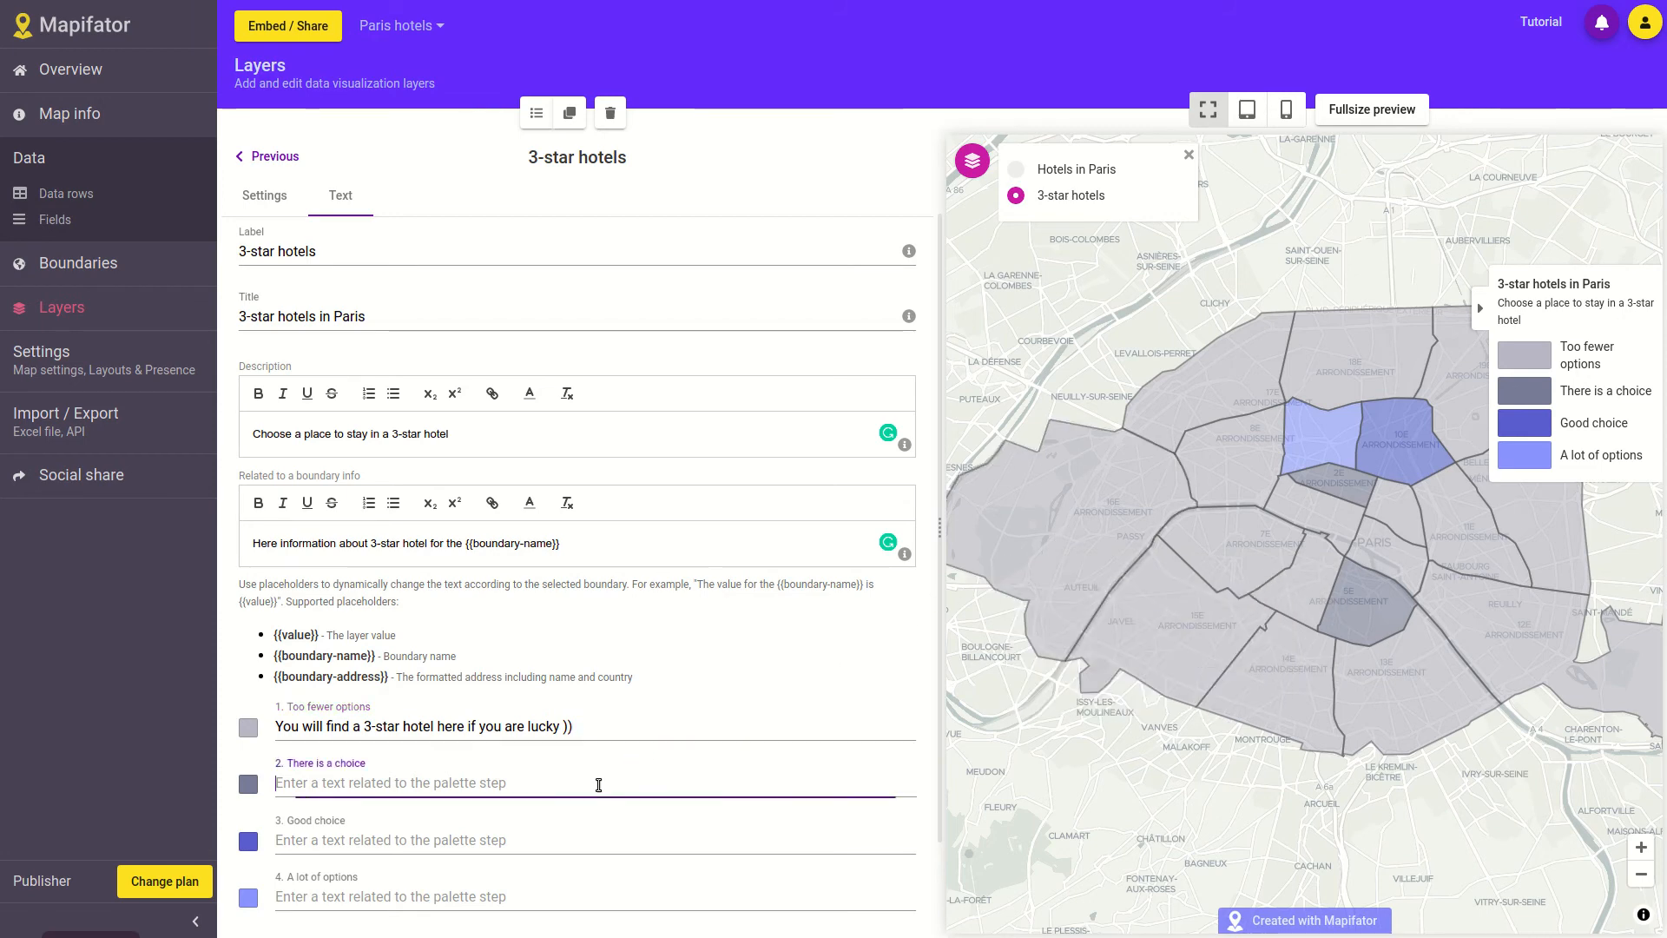
{"action": "type", "text": "A "}
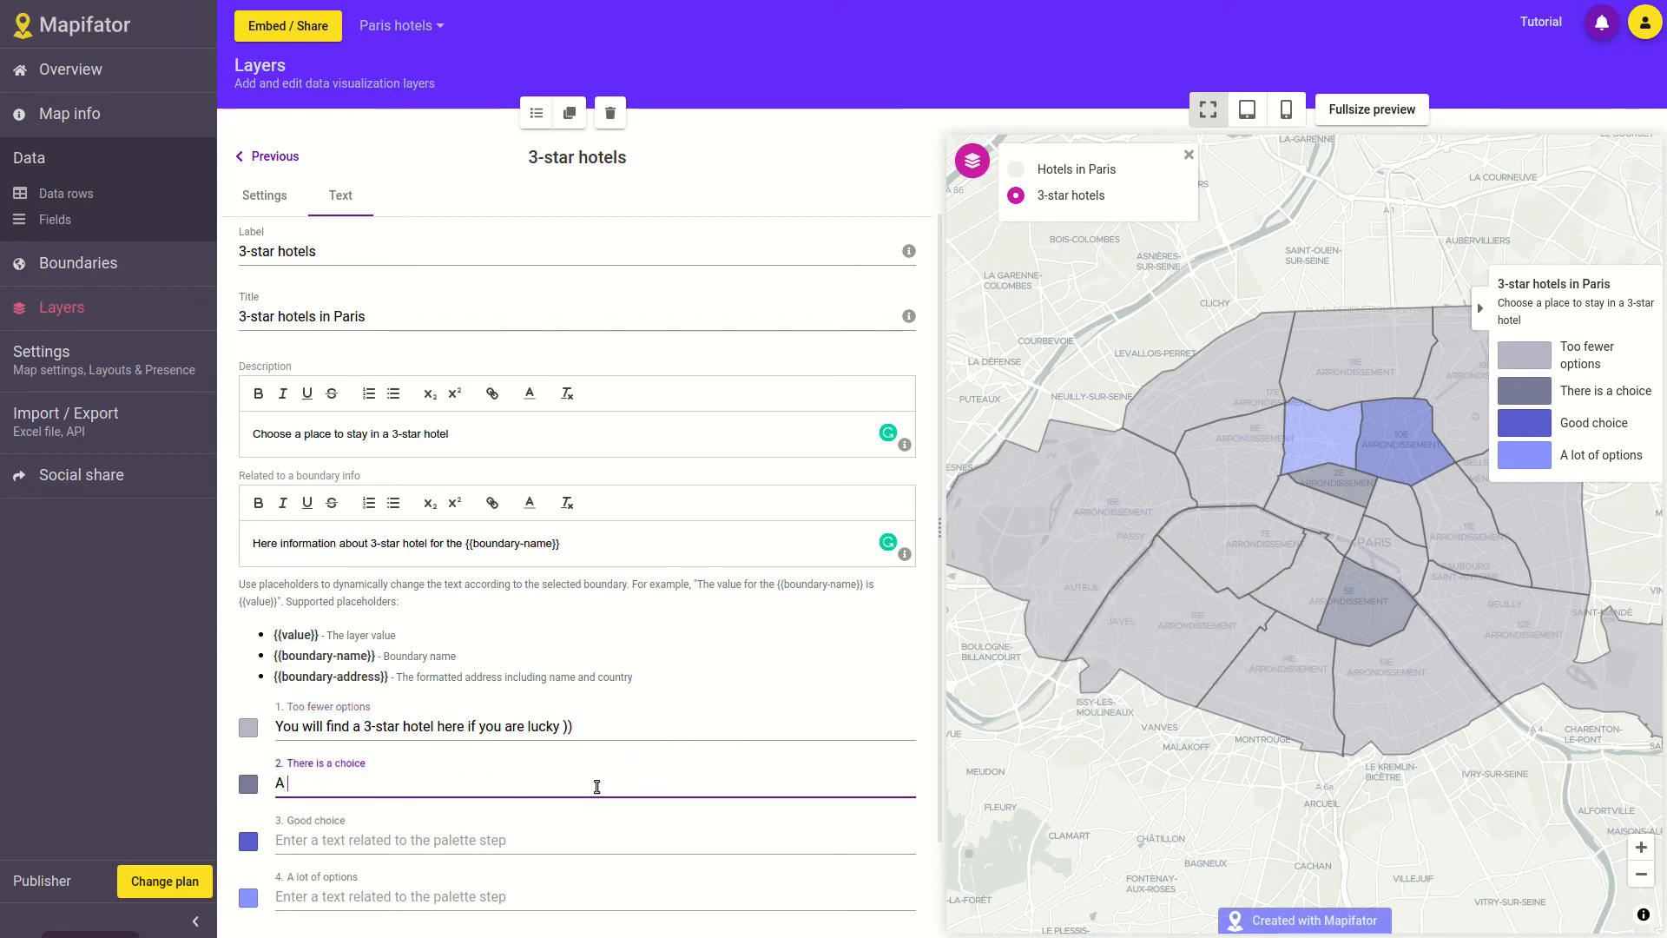
{"action": "type", "text": "b"}
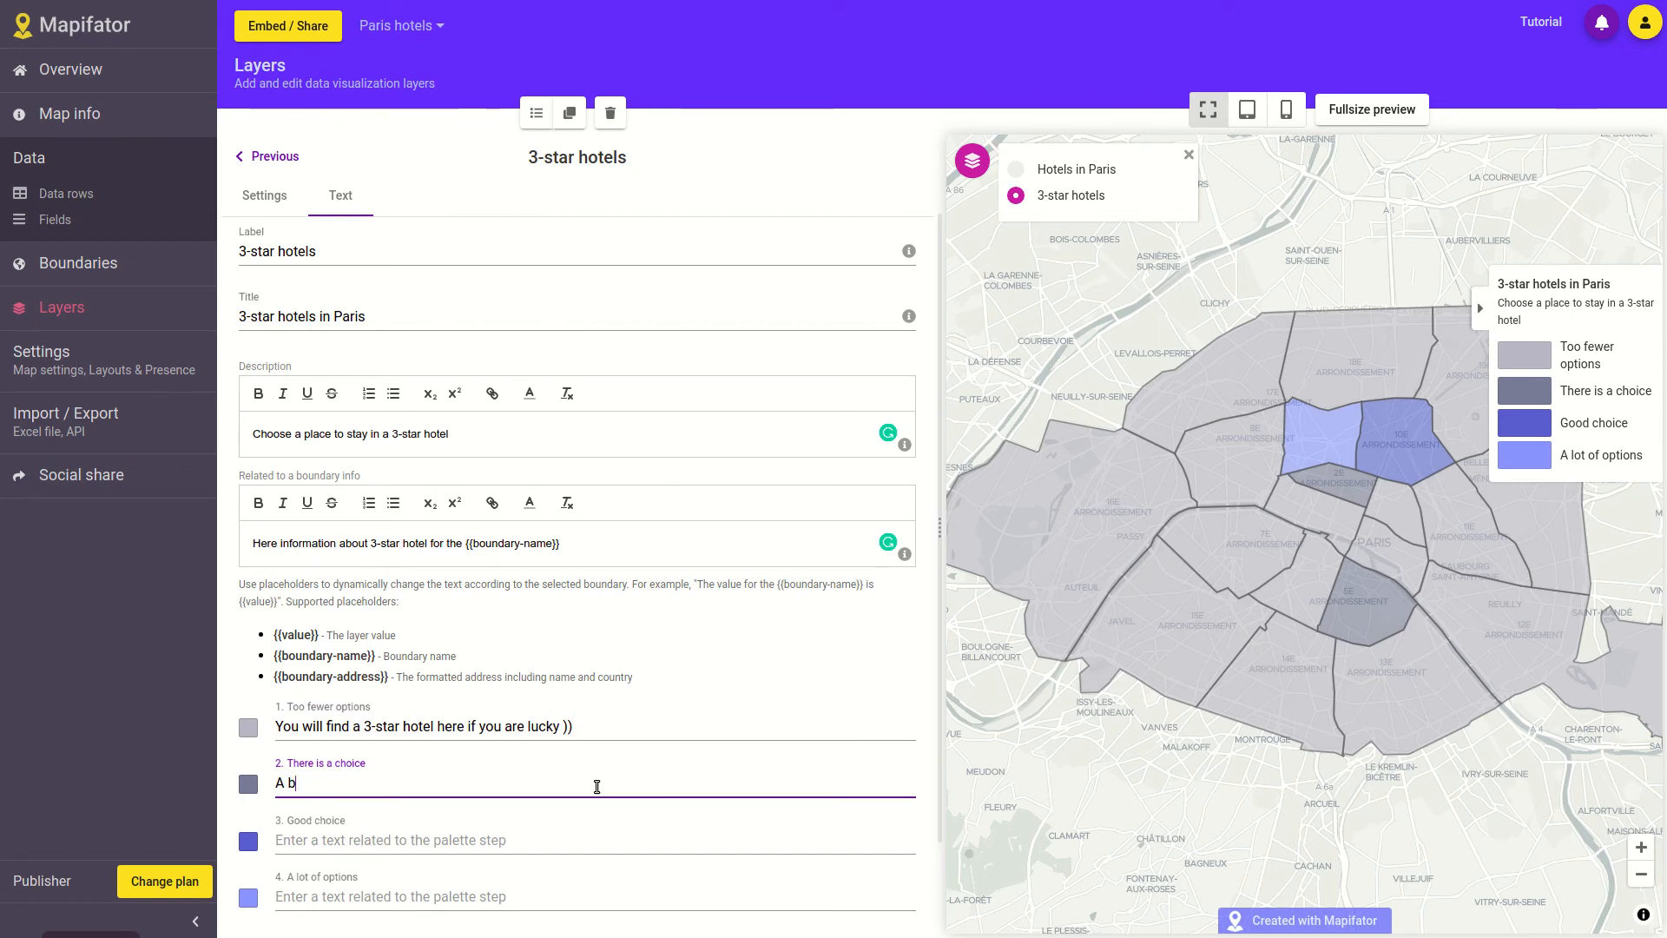
{"action": "type", "text": "ot it better choice here"}
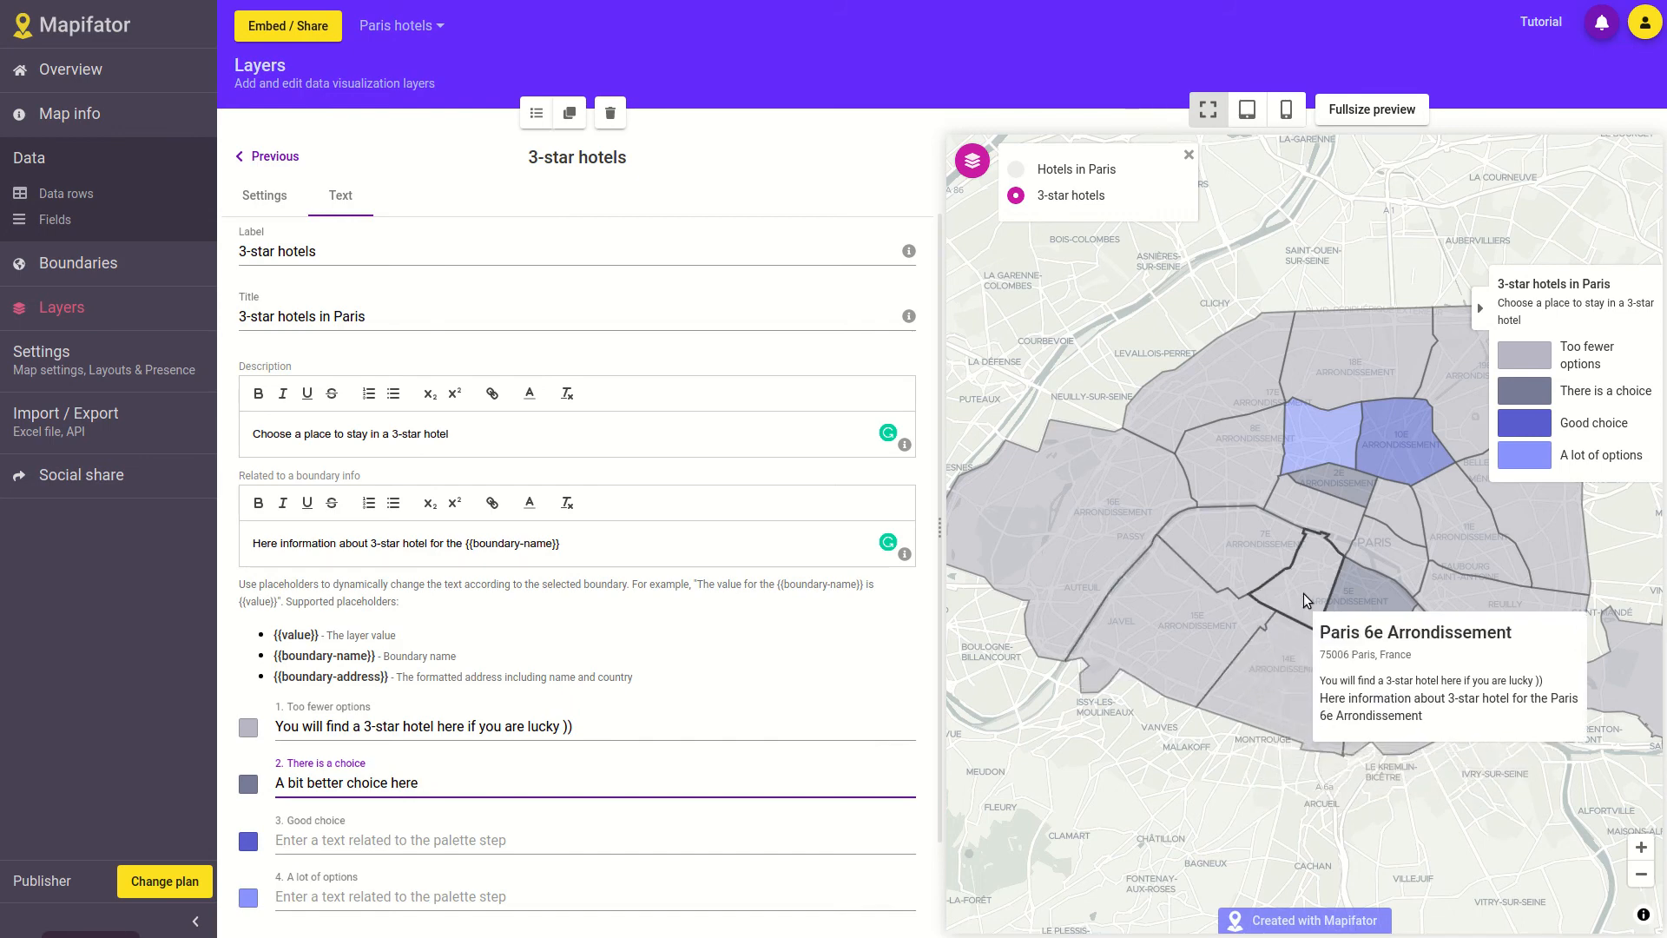
{"action": "mouse_move", "coordinate": [1357, 611]}
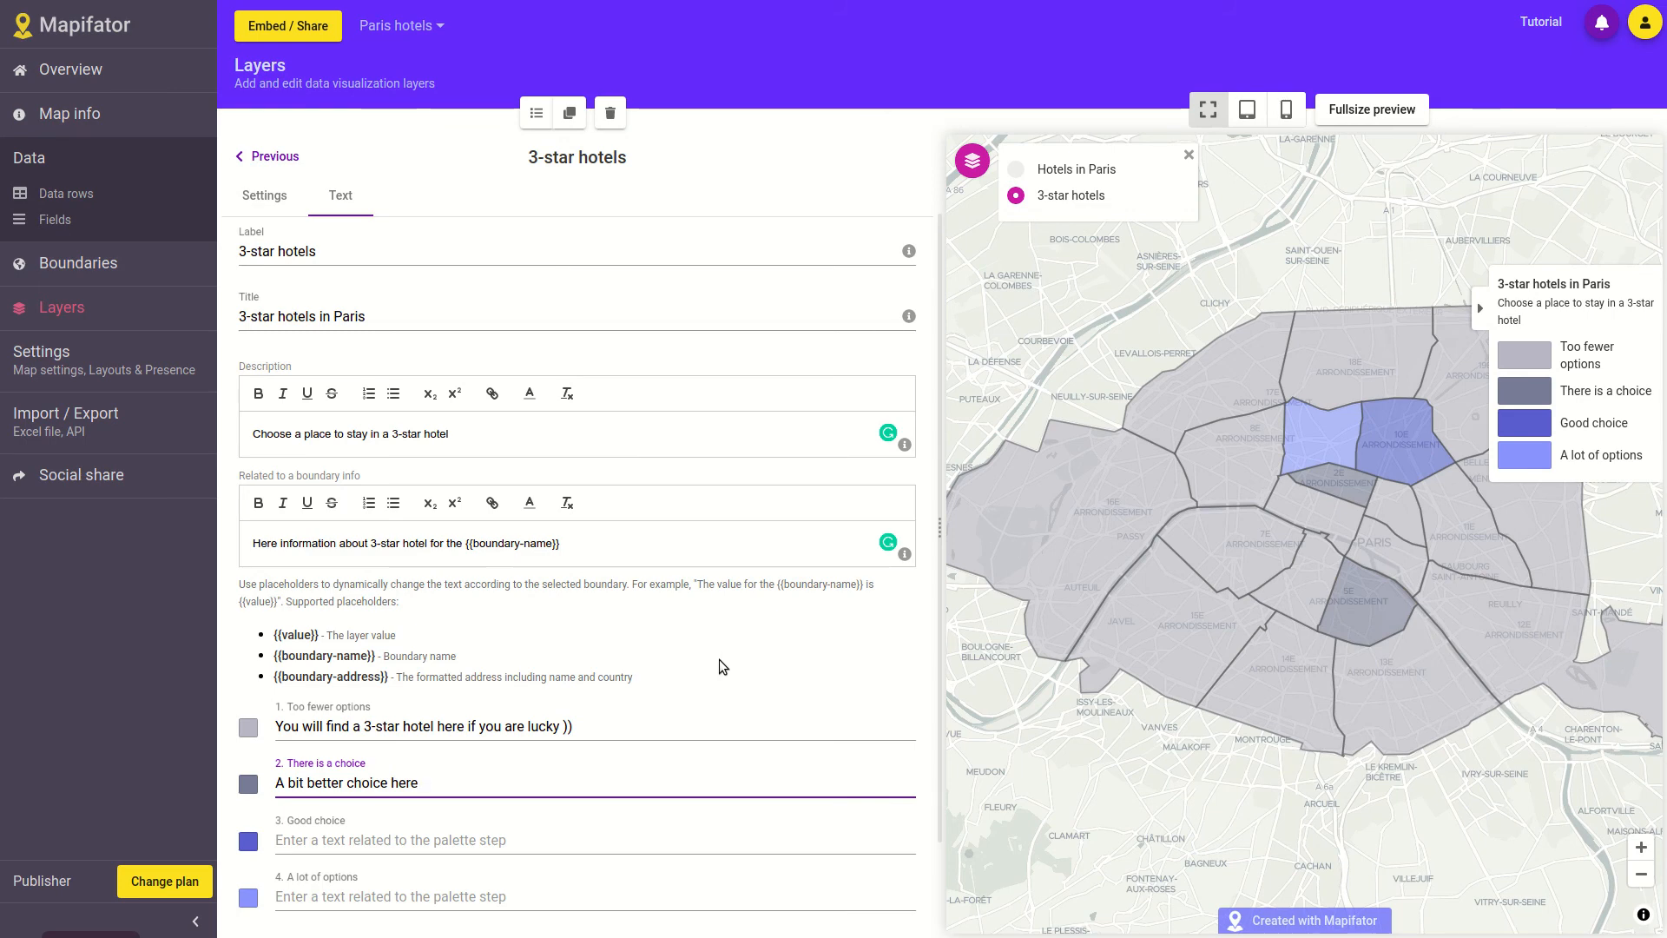
Return to the list of layers, make 3-star hotels the default layer, and open the map's layer switcher.
{"action": "left_click", "coordinate": [538, 119]}
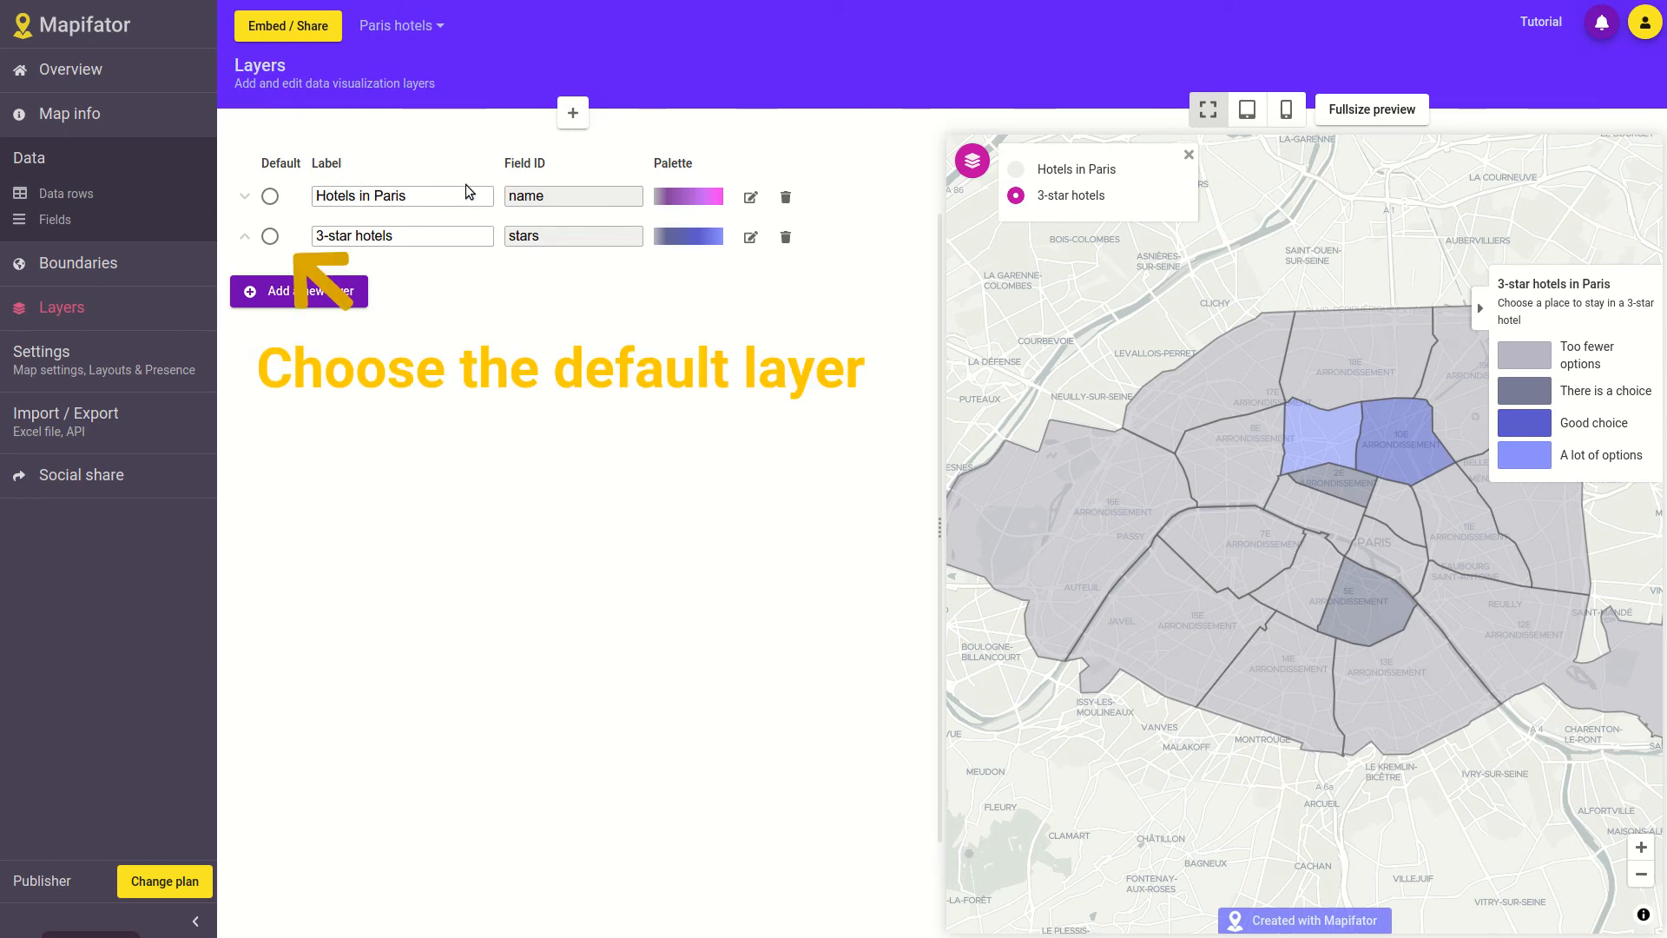
{"action": "left_click", "coordinate": [270, 237]}
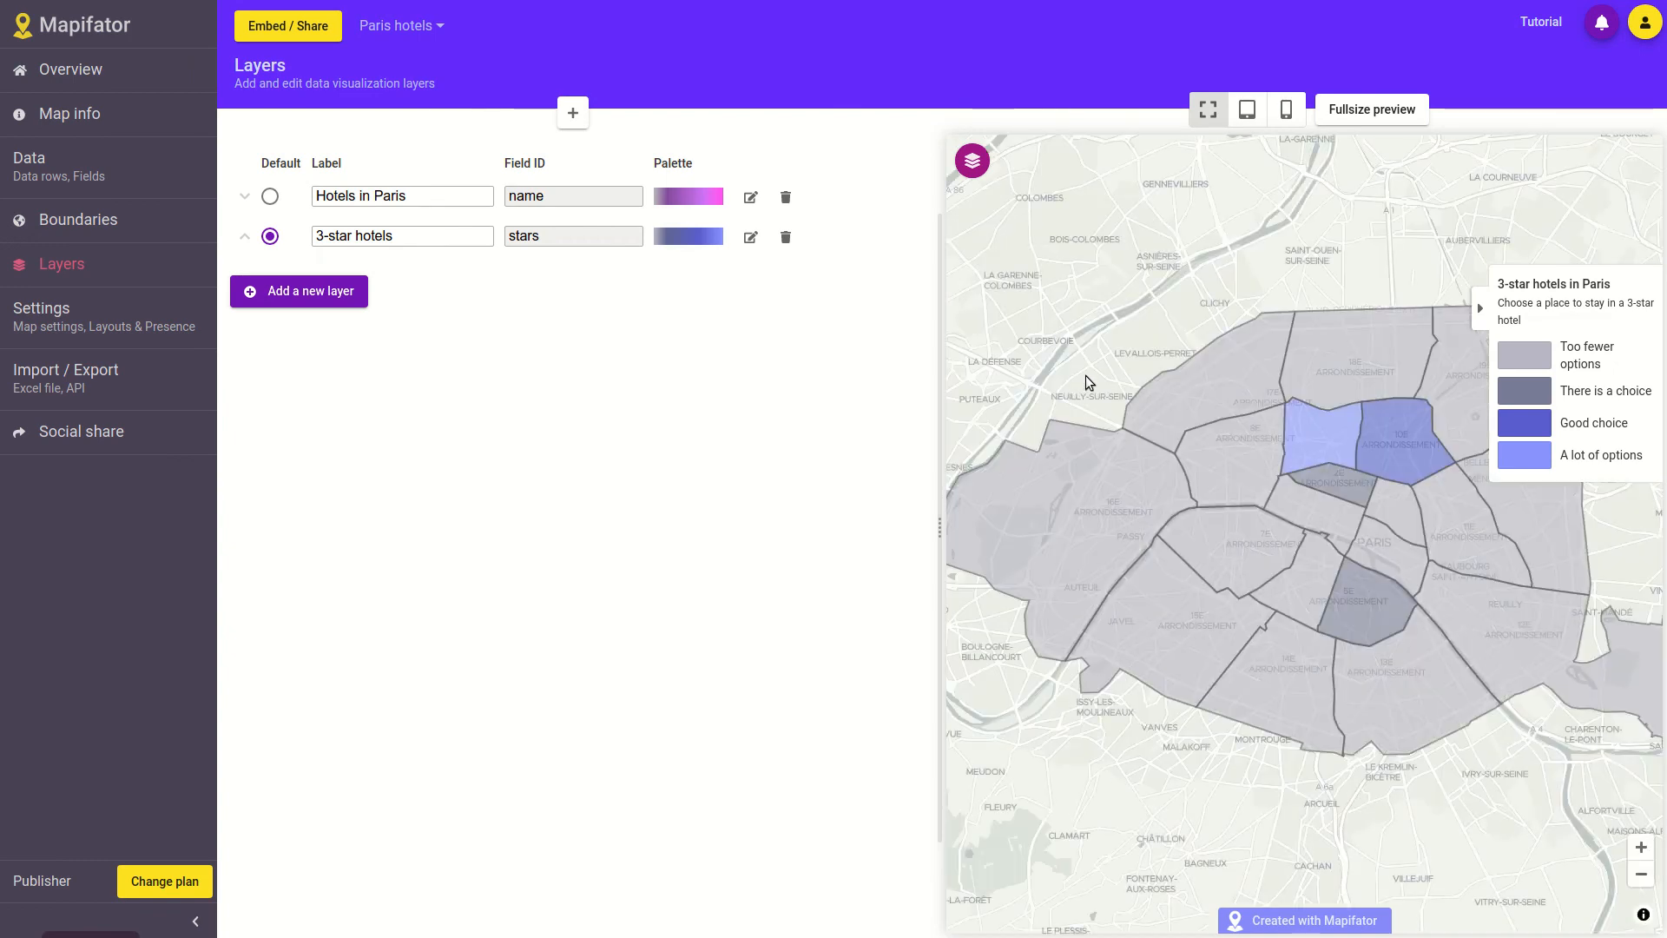
{"action": "left_click", "coordinate": [970, 170]}
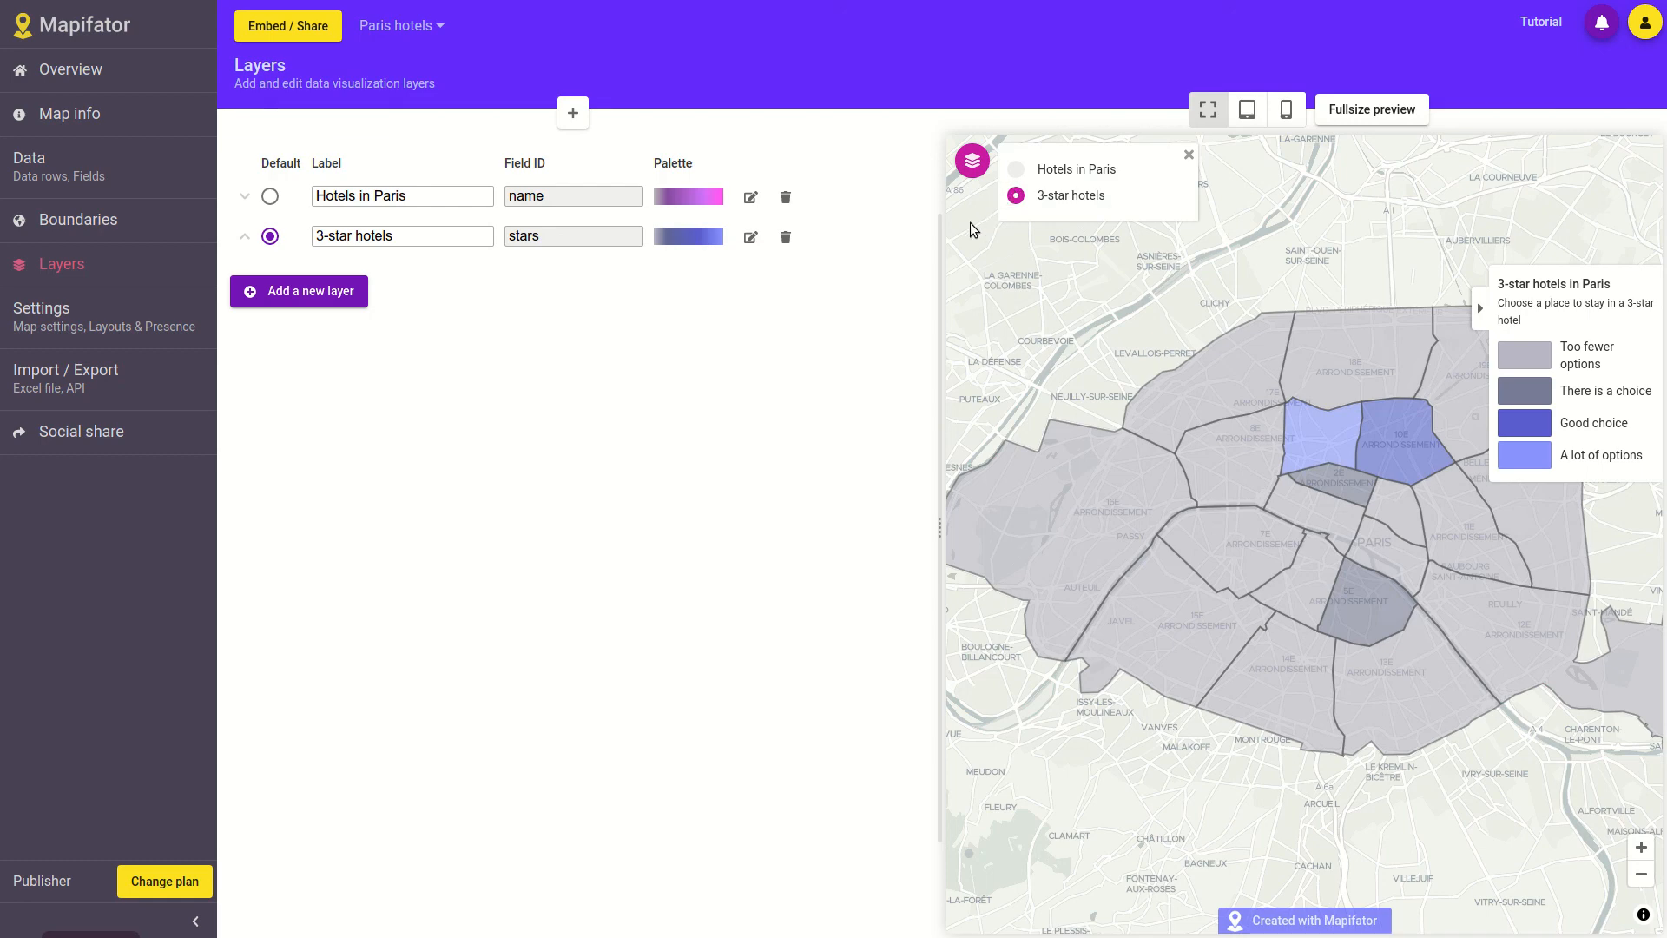
Make Hotels in Paris the default layer and move 3-star hotels above it in the layer order.
{"action": "left_click", "coordinate": [269, 199]}
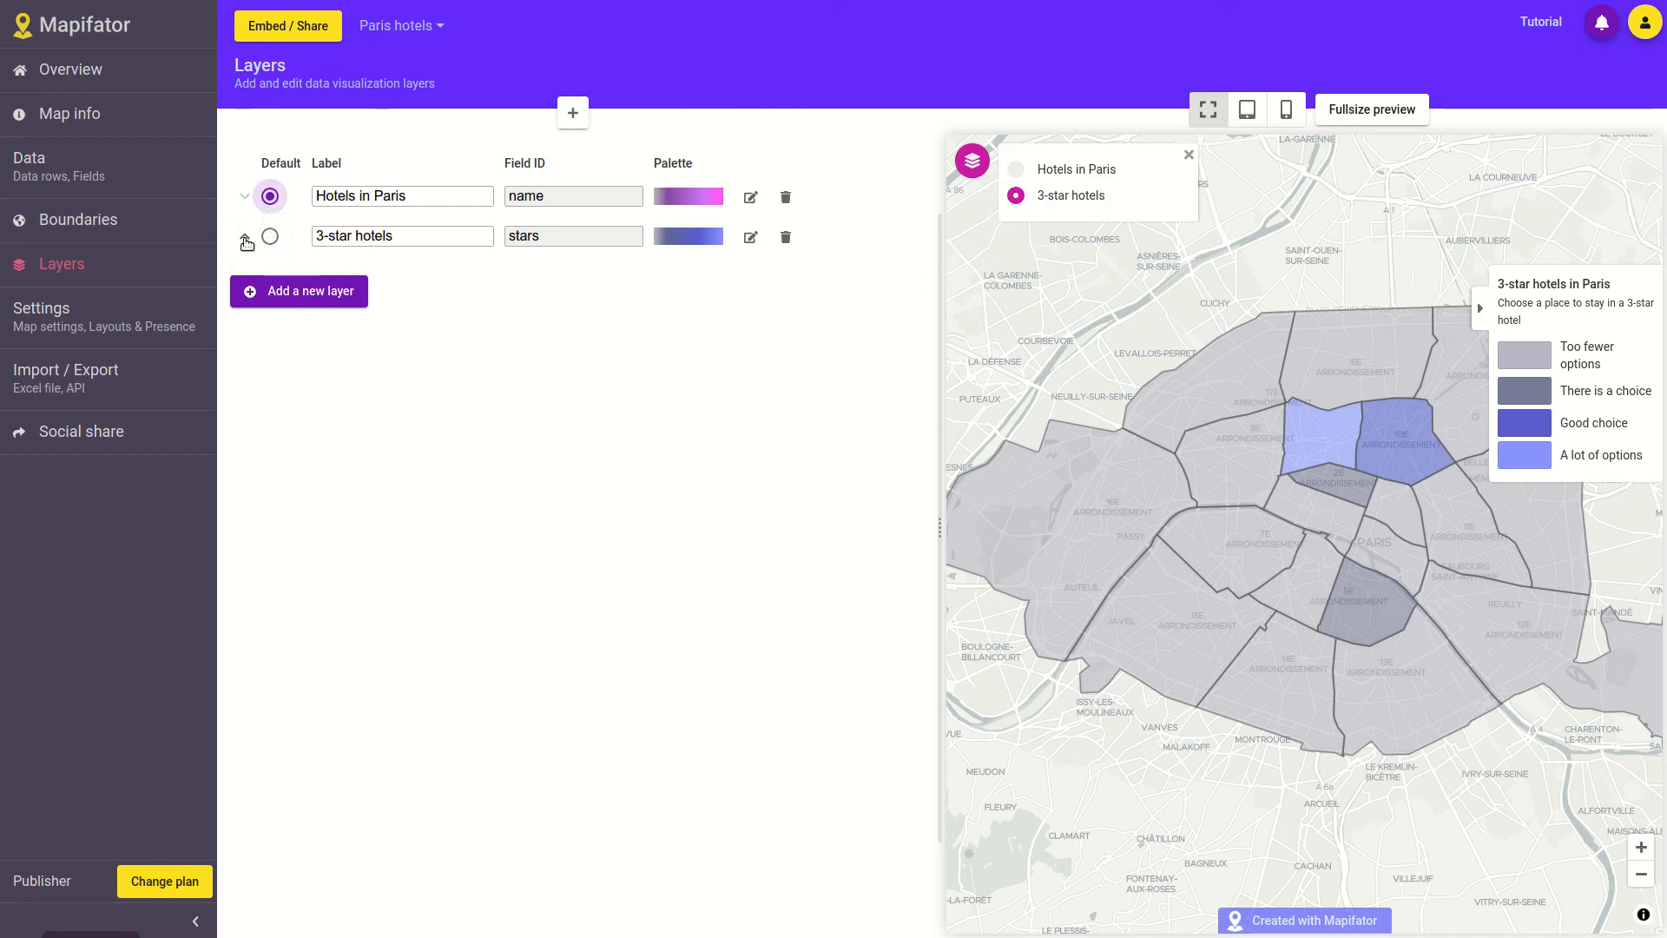
{"action": "left_click", "coordinate": [245, 237]}
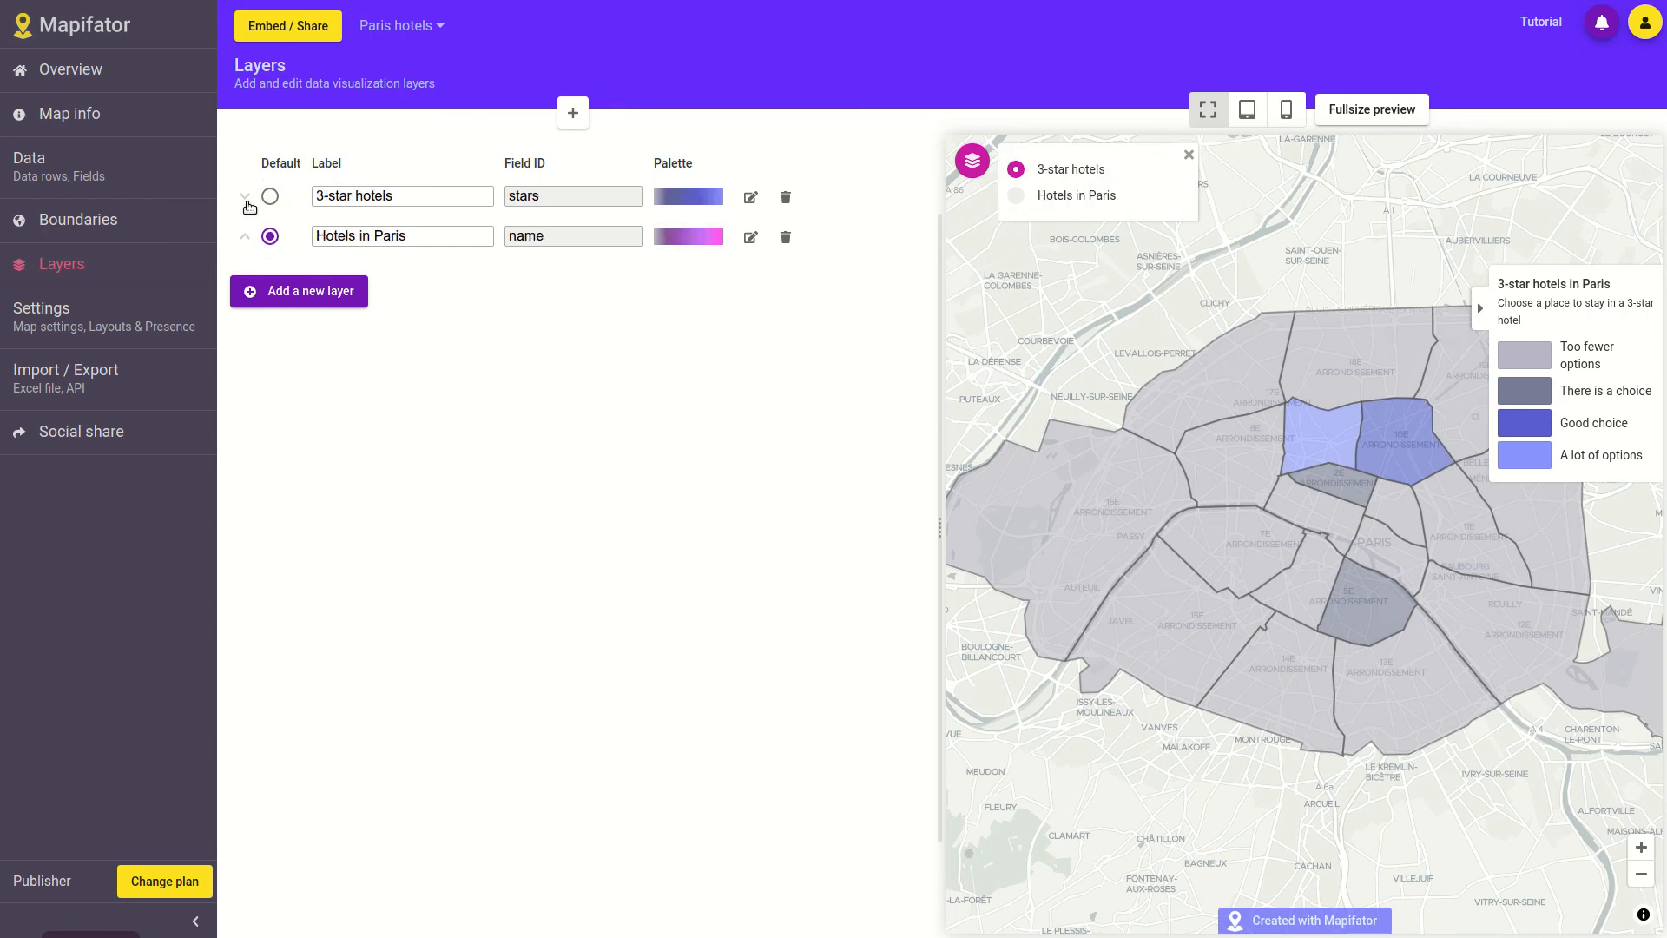
Move 3-star hotels below Hotels in Paris in the layer order.
{"action": "left_click", "coordinate": [246, 198]}
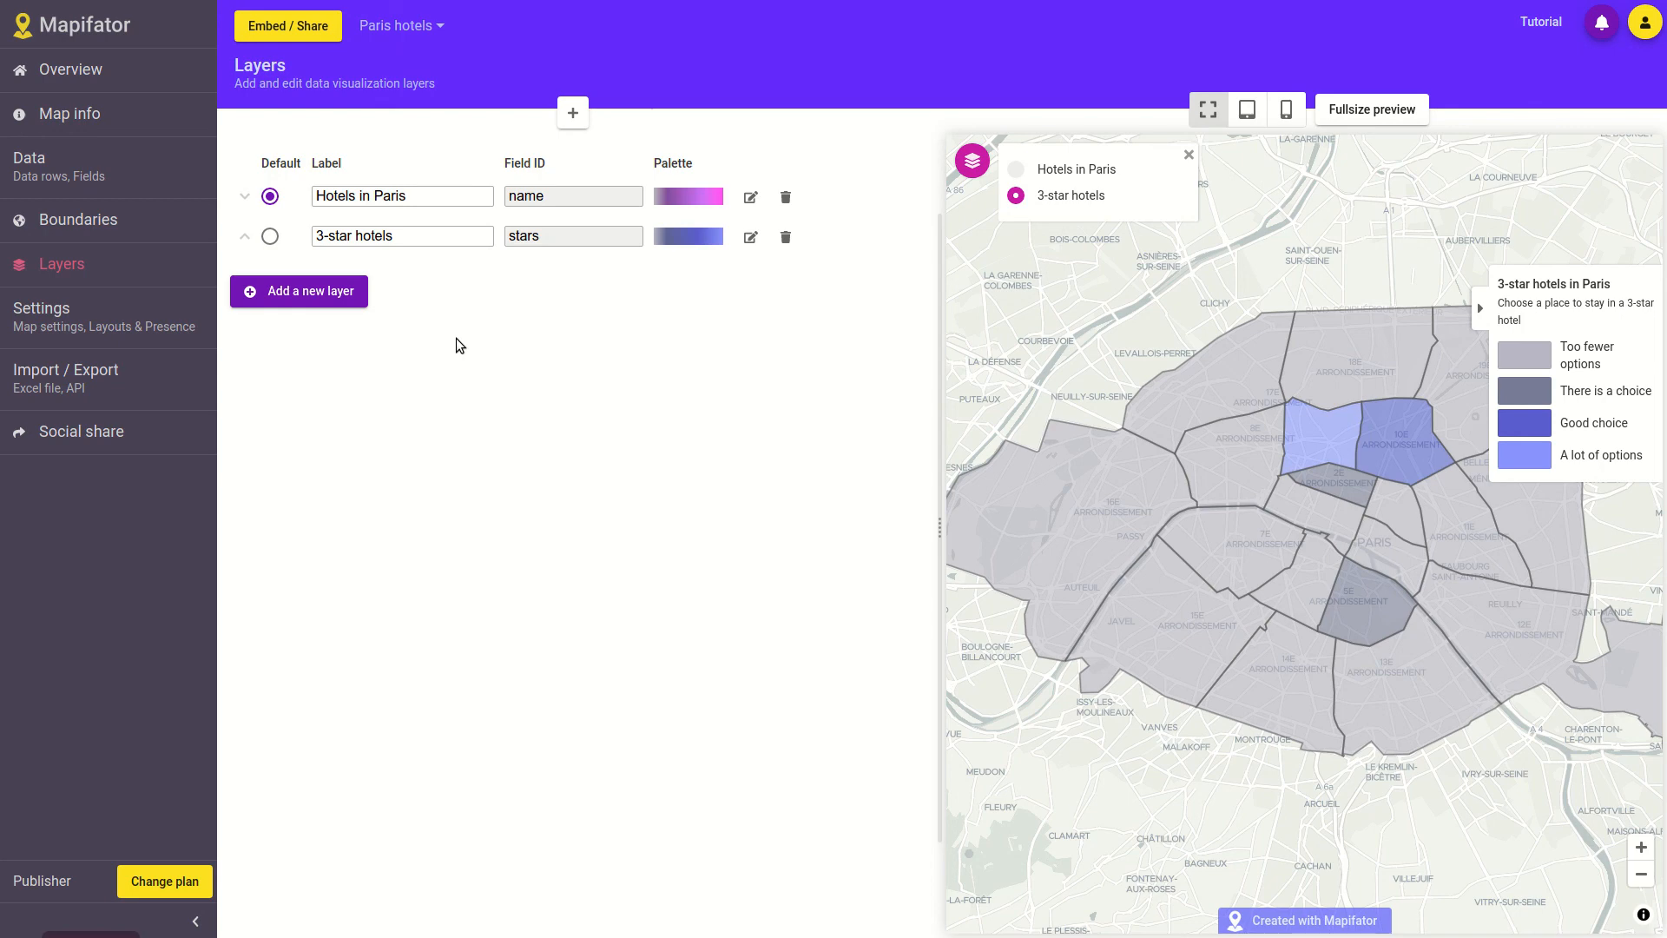
In the Layouts & Presence settings, change the map's buttons color to the medium blue just below the light periwinkle shade.
{"action": "left_click", "coordinate": [87, 326]}
{"action": "left_click", "coordinate": [89, 369]}
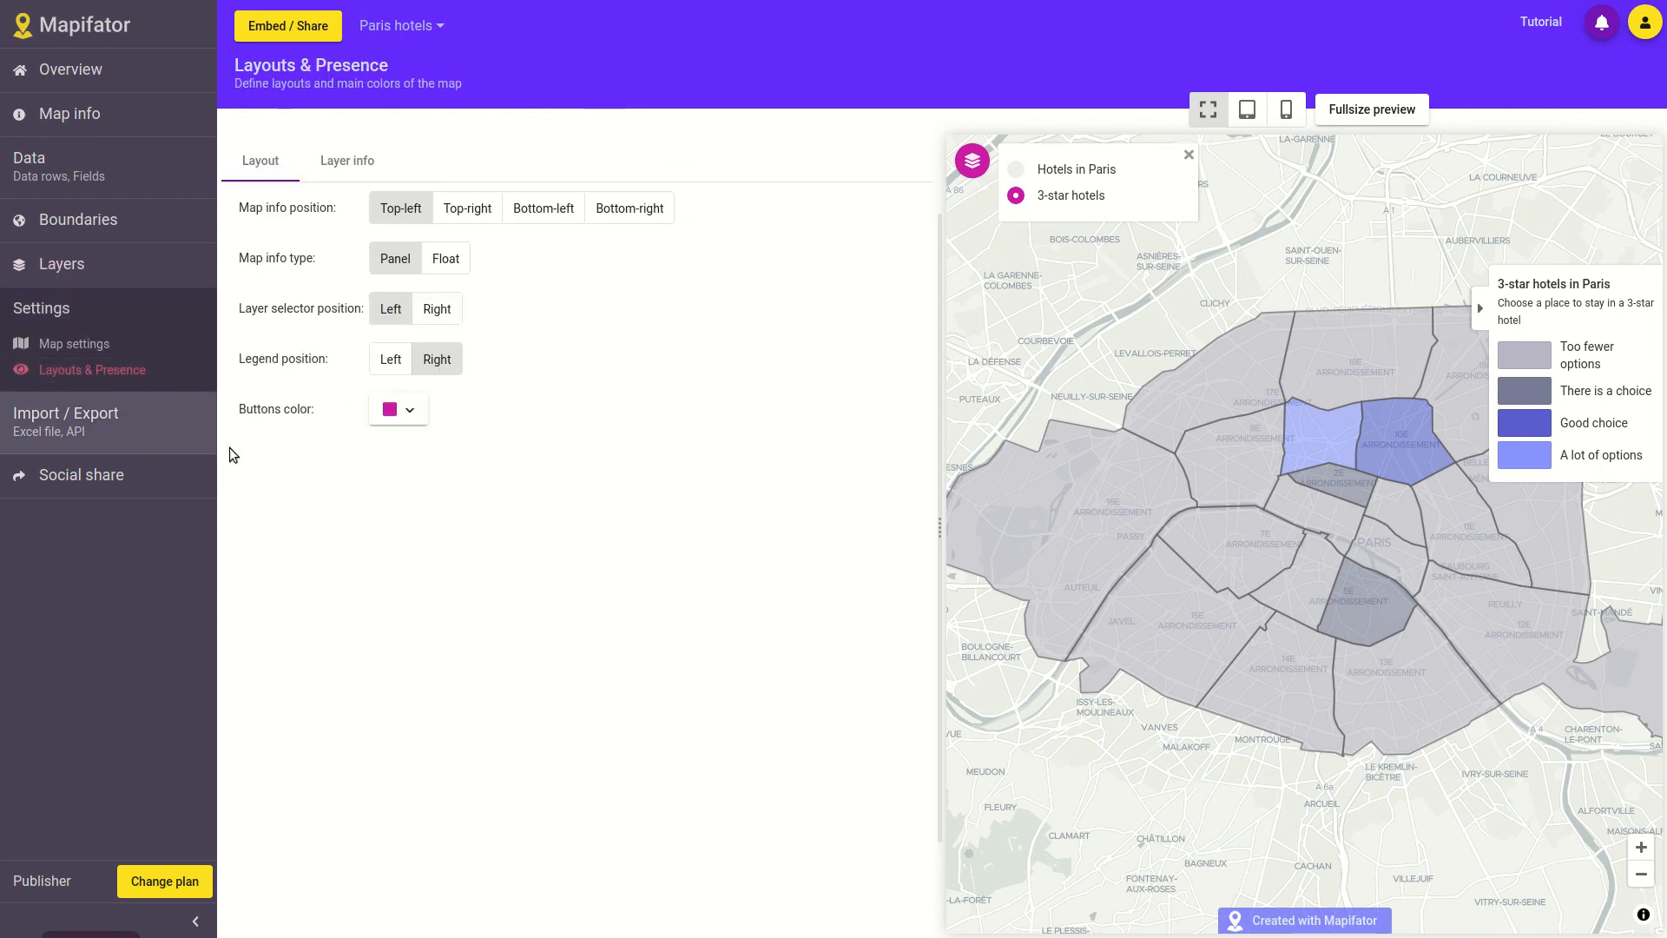
{"action": "left_click", "coordinate": [403, 420]}
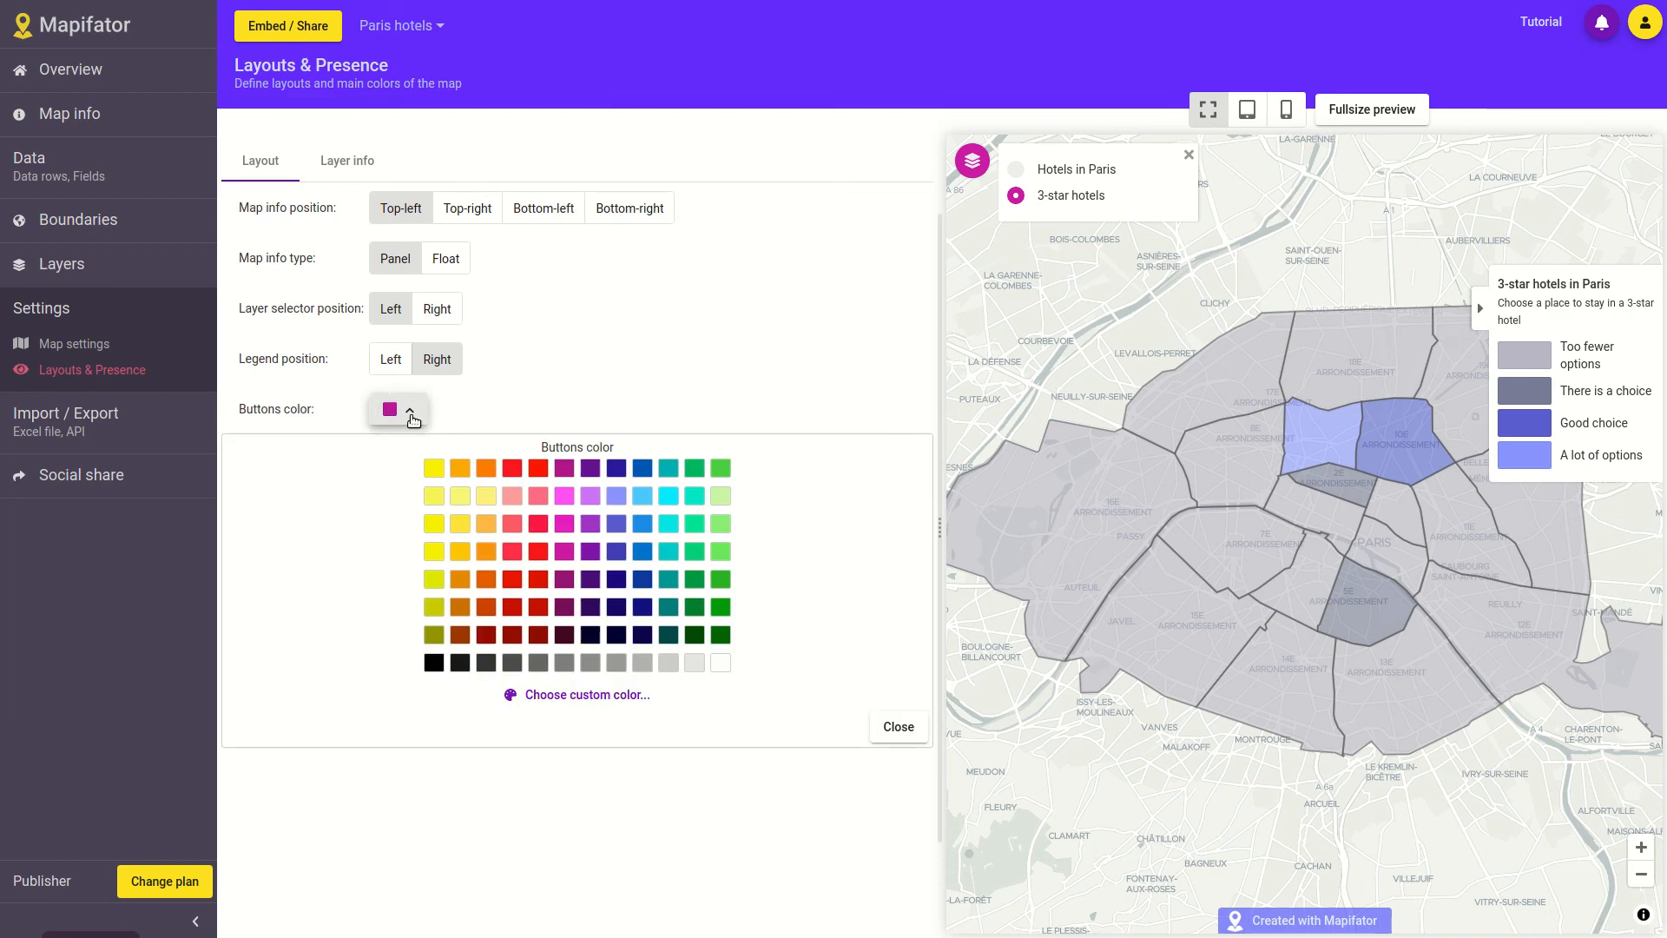
{"action": "left_click", "coordinate": [617, 497]}
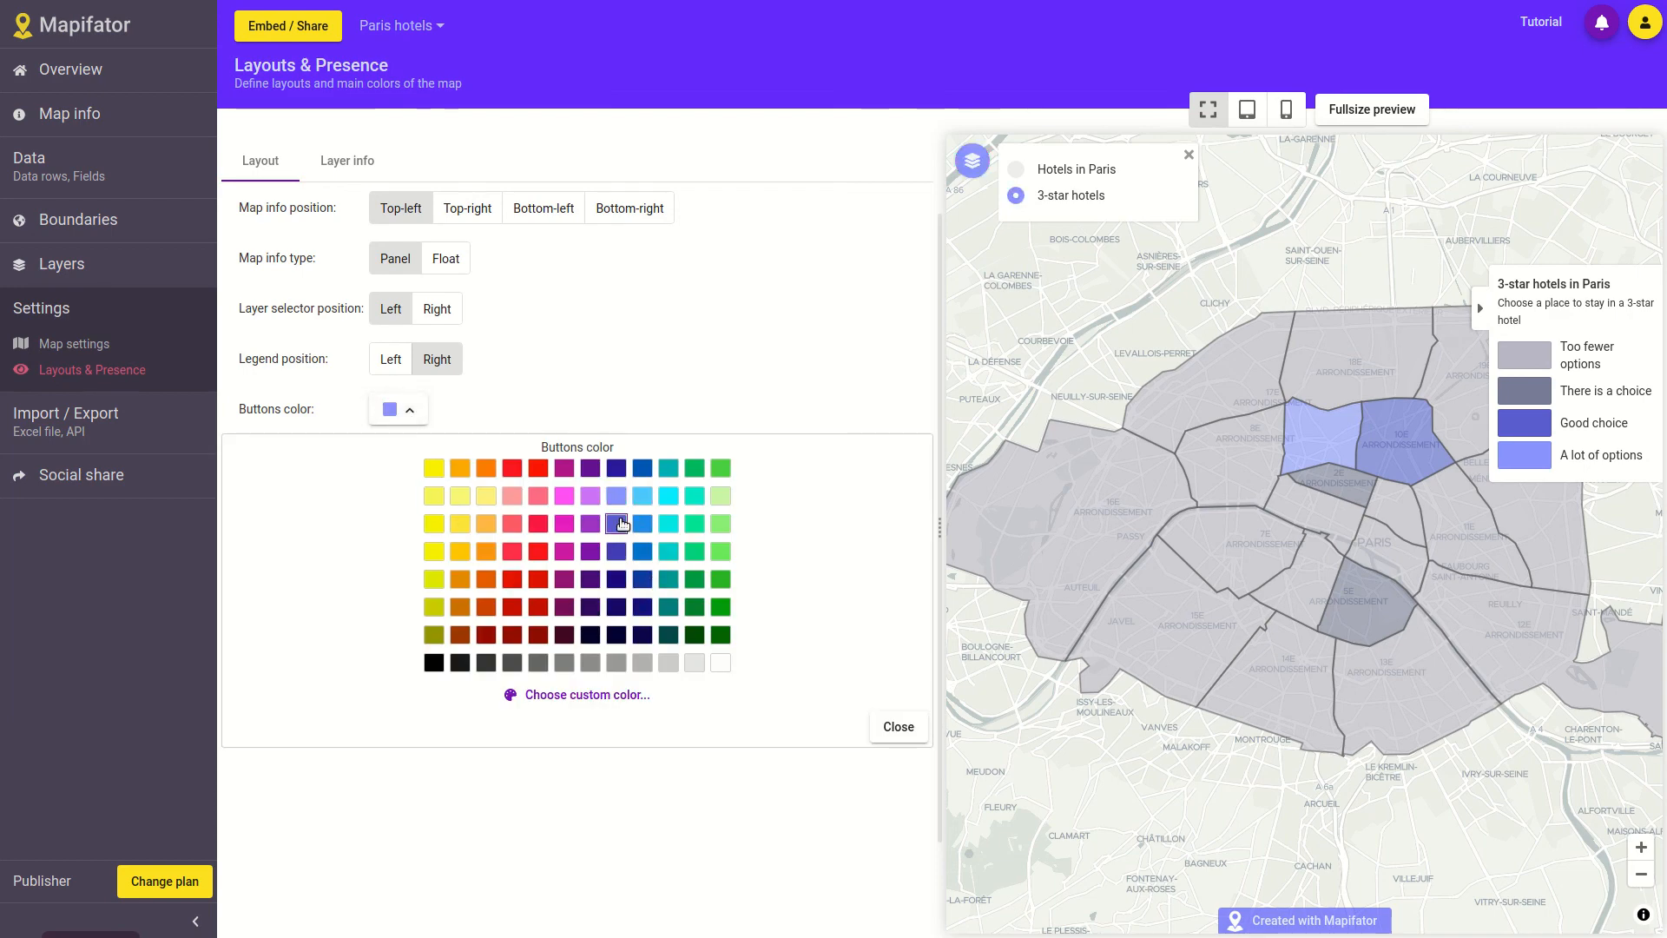
{"action": "left_click", "coordinate": [617, 524]}
{"action": "left_click", "coordinate": [895, 727]}
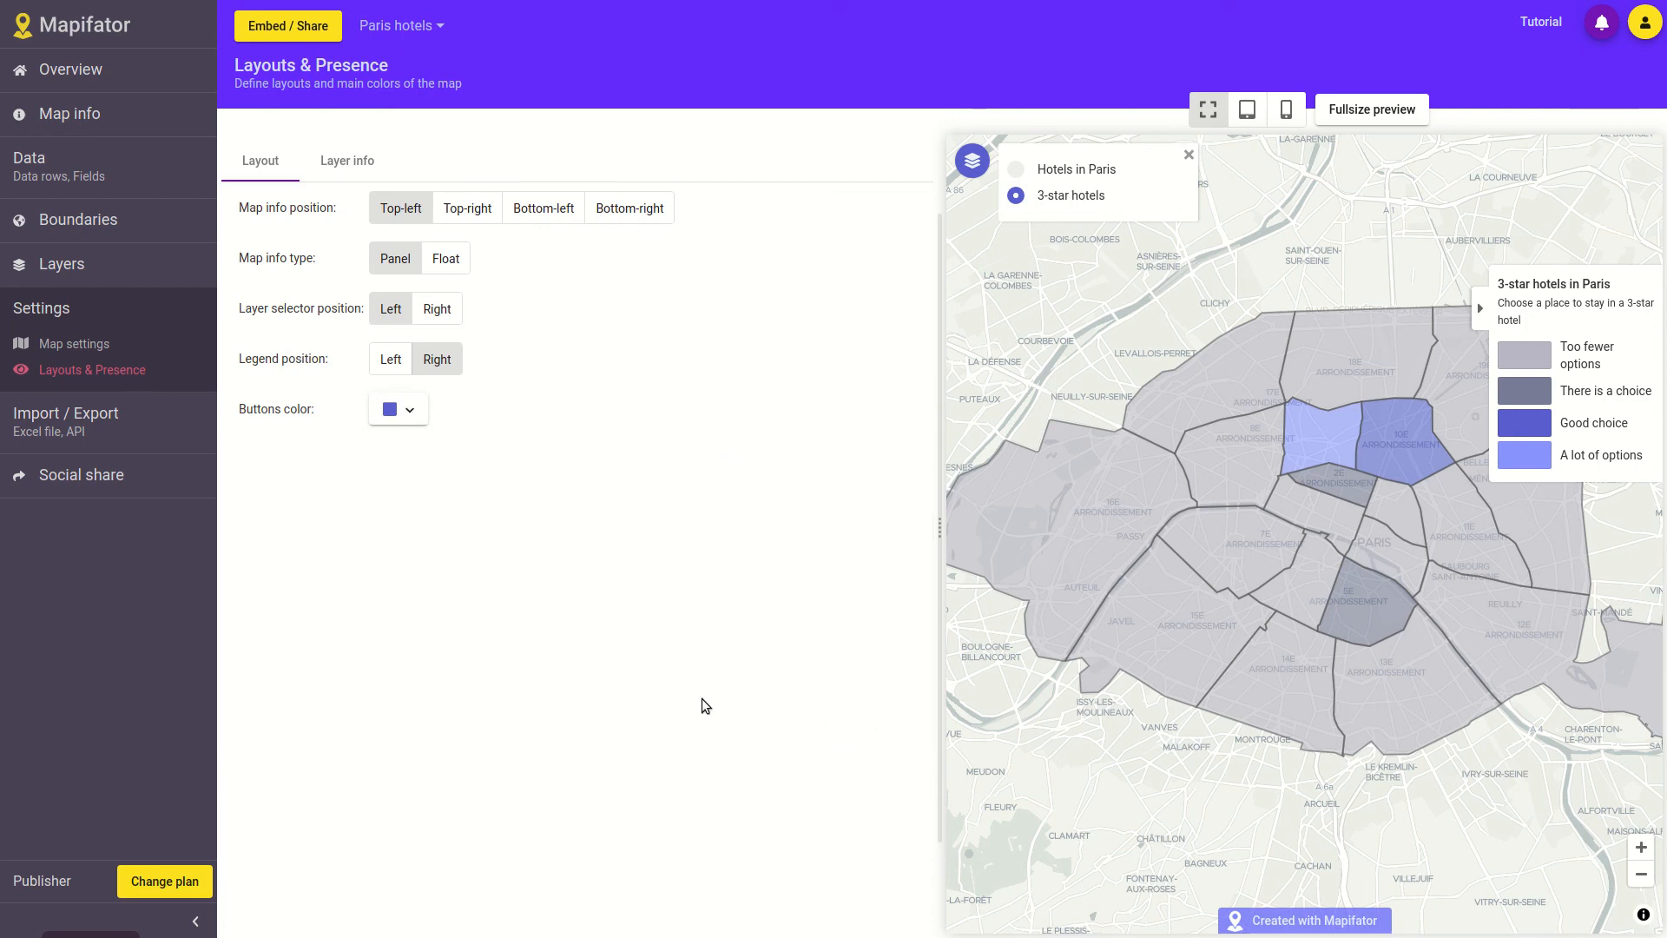
Try the layer selector on the right side of the map and return it to the left.
{"action": "left_click", "coordinate": [439, 310]}
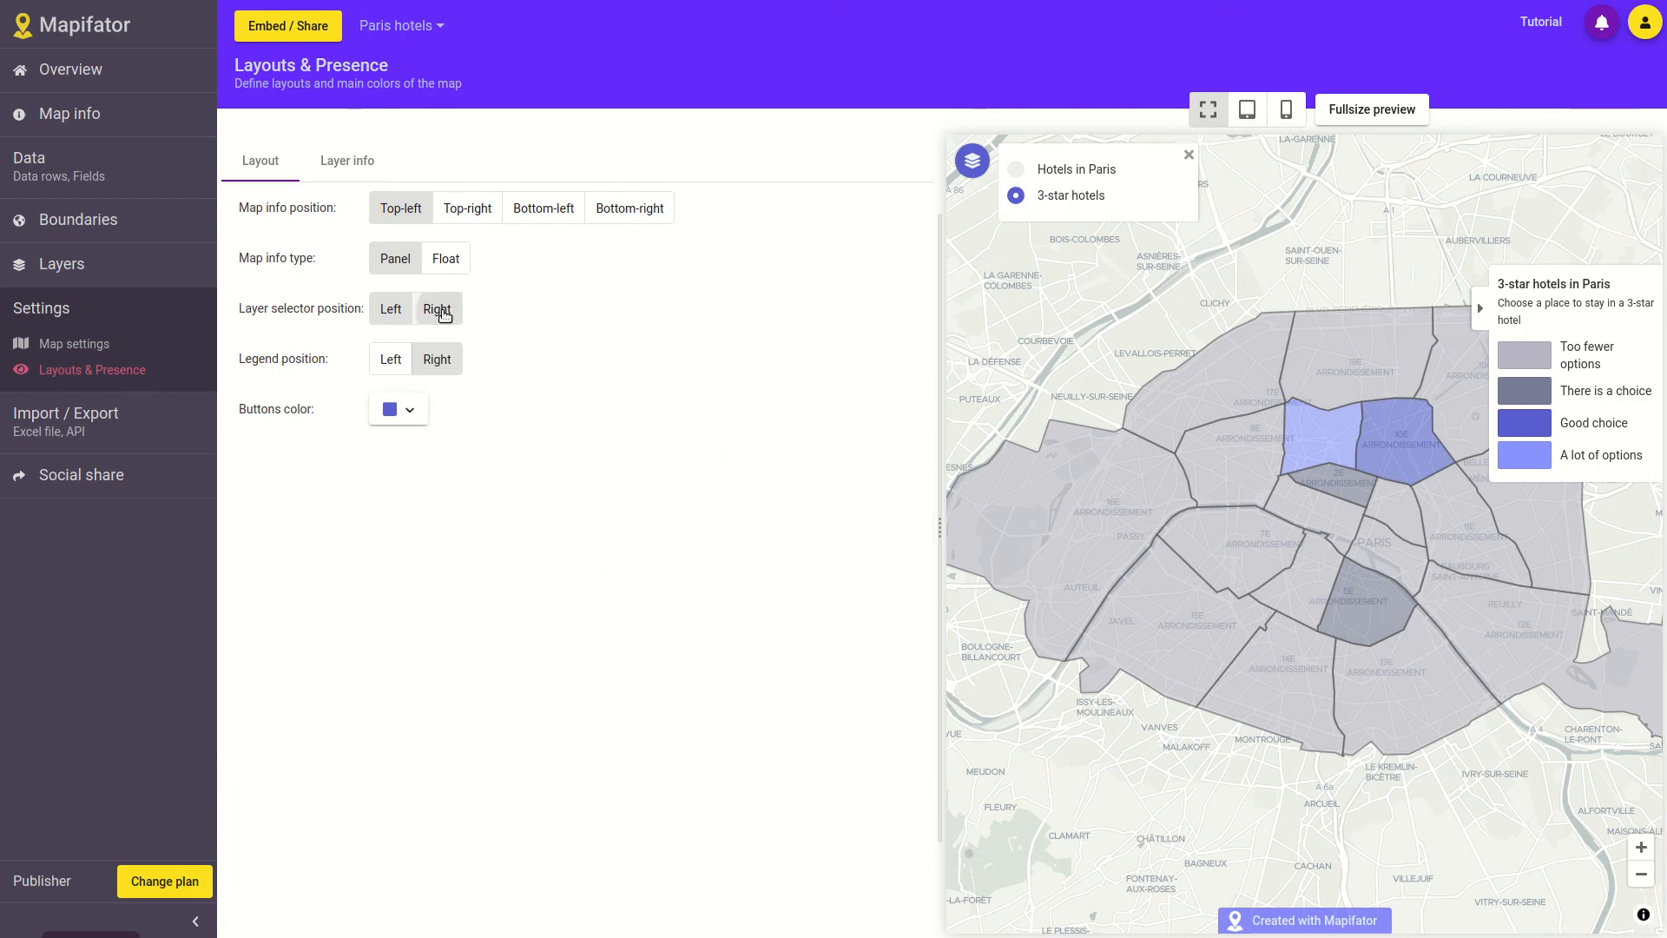
{"action": "left_click", "coordinate": [395, 315]}
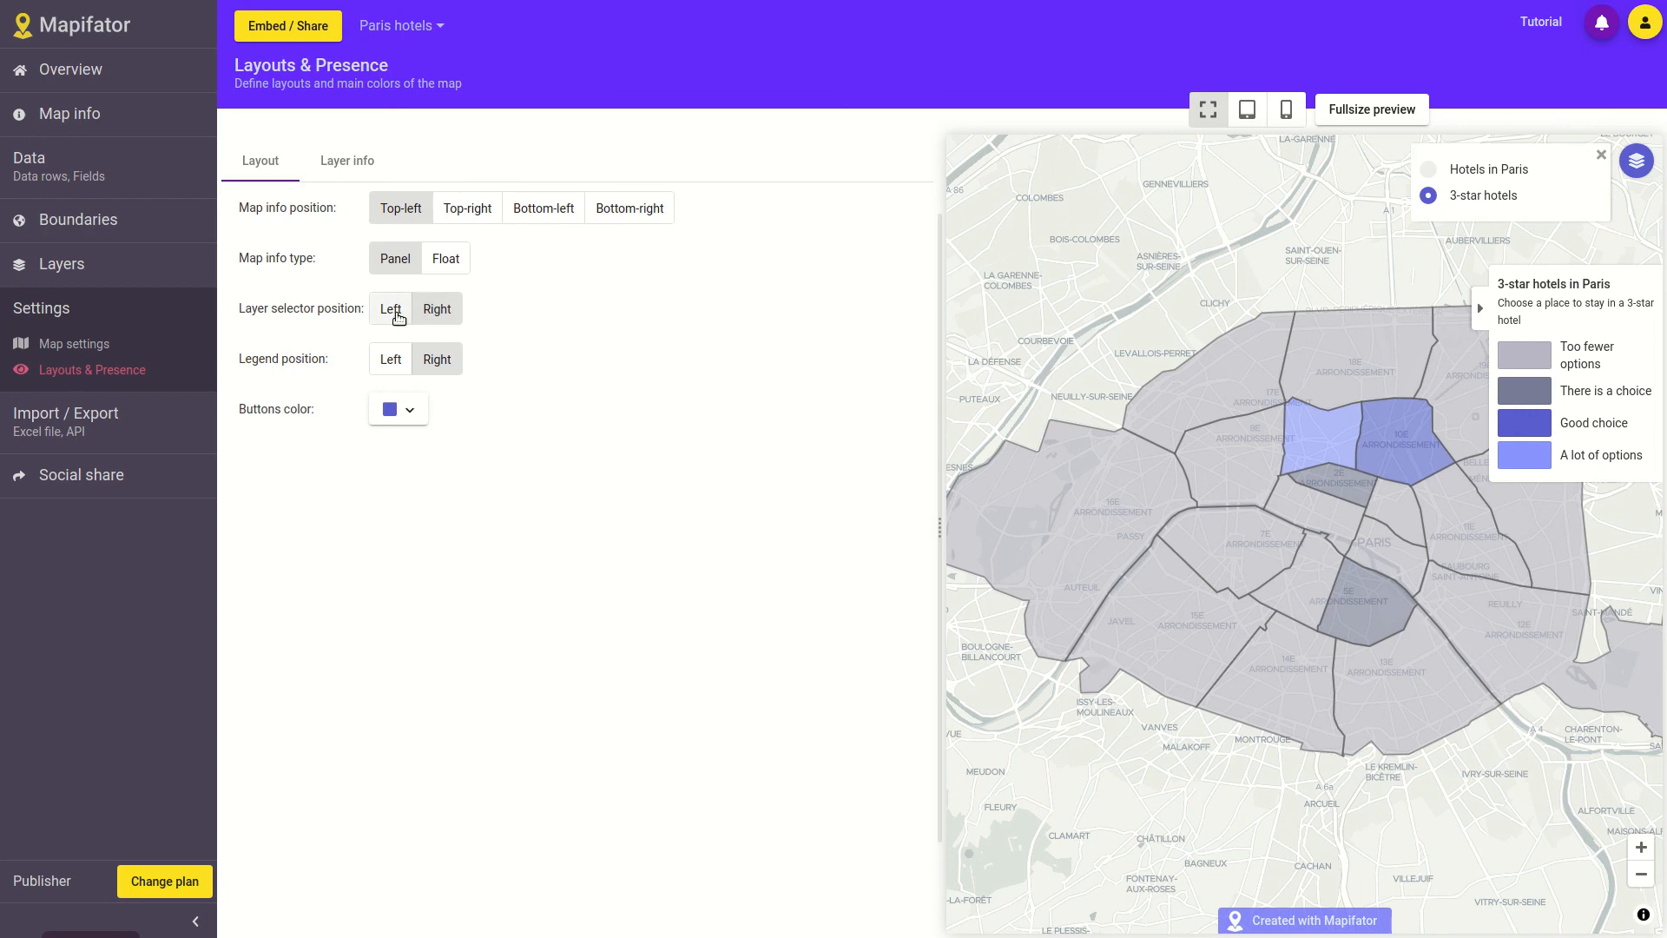